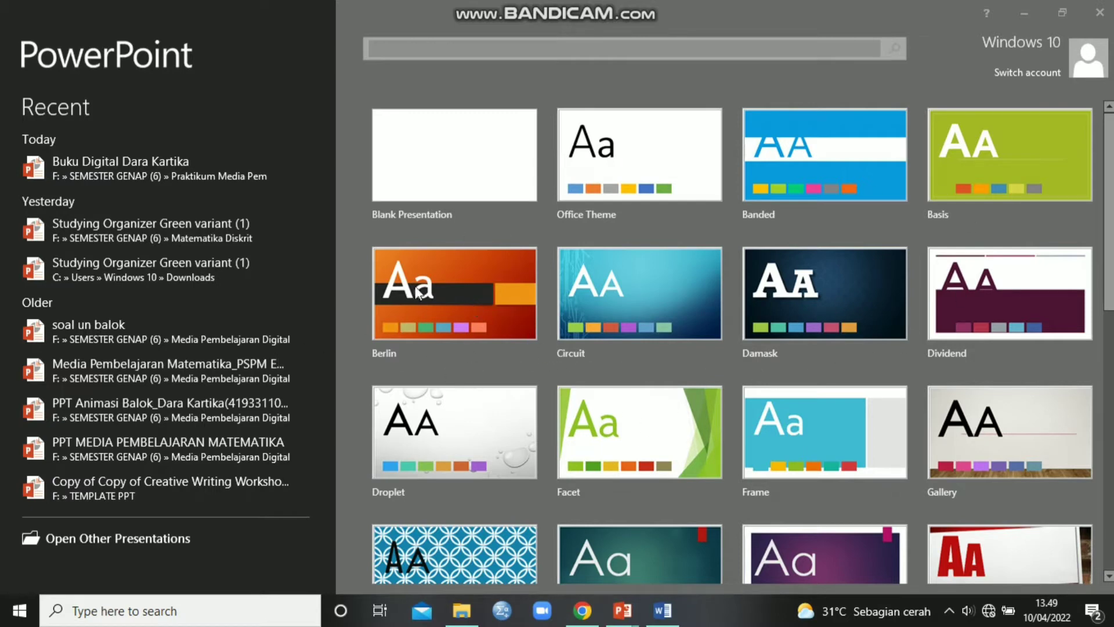
Step: Browse the available presentation templates and create a new blank presentation
scroll(764, 420, "down", 4)
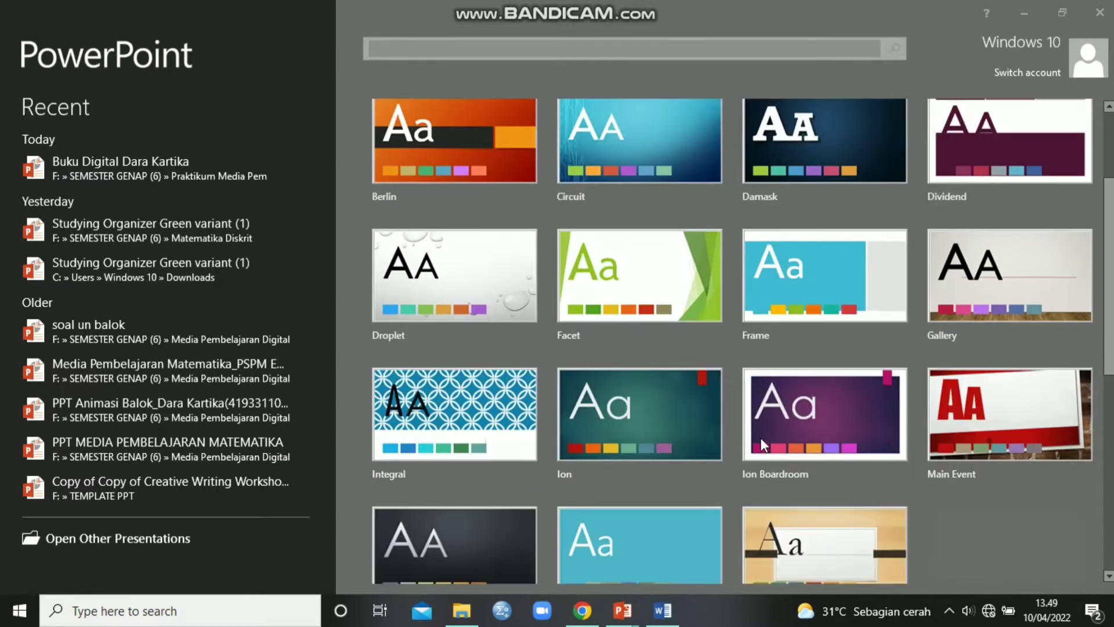
scroll(760, 439, "down", 5)
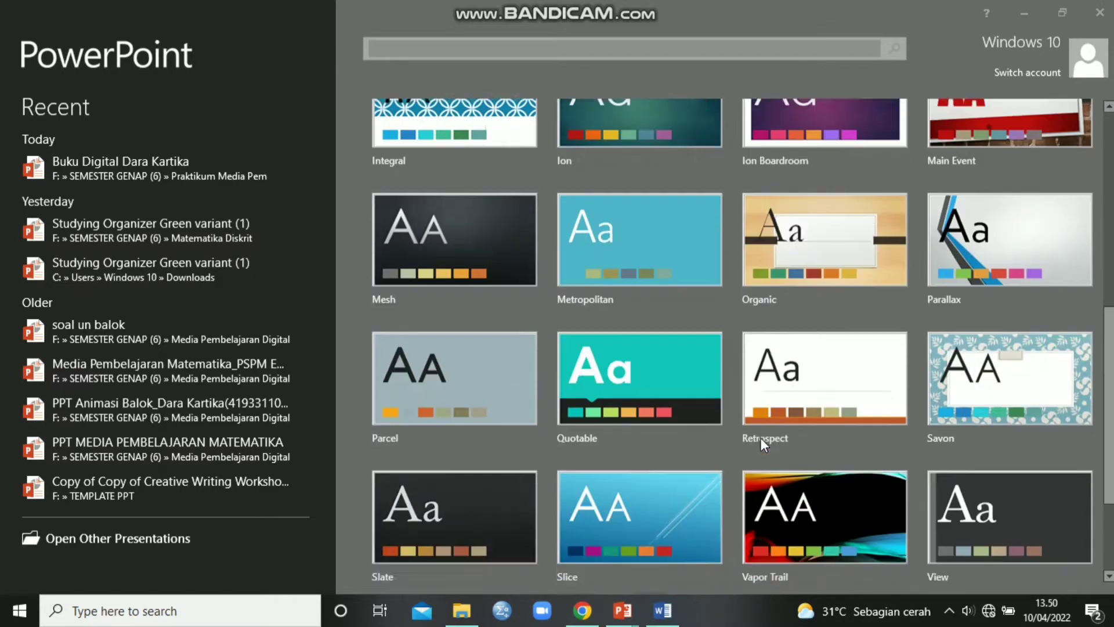
scroll(648, 376, "up", 9)
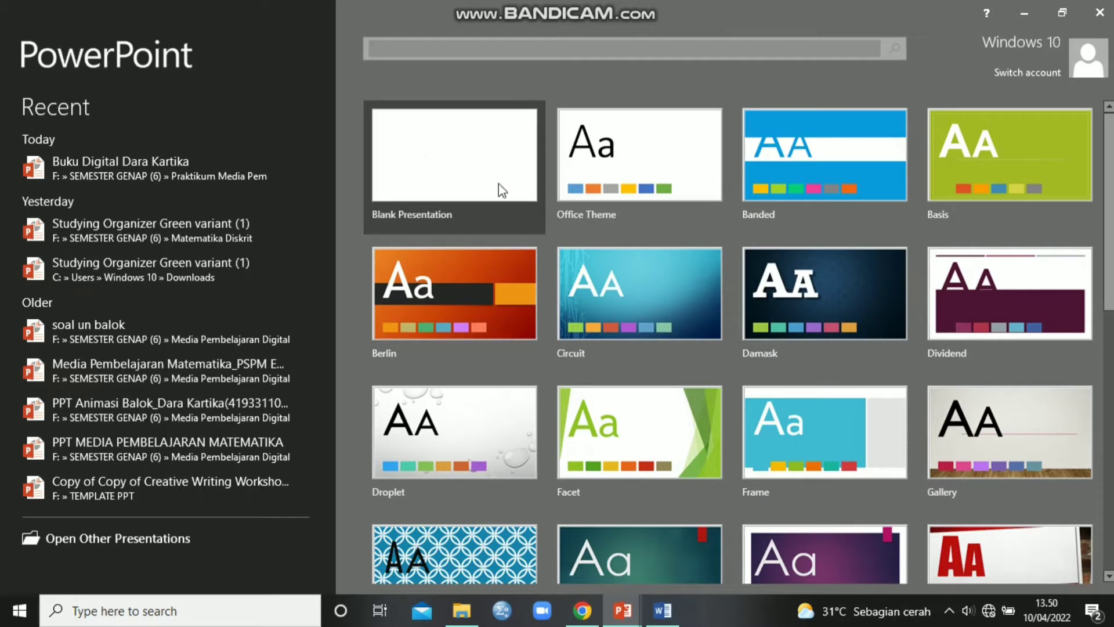
left_click(423, 165)
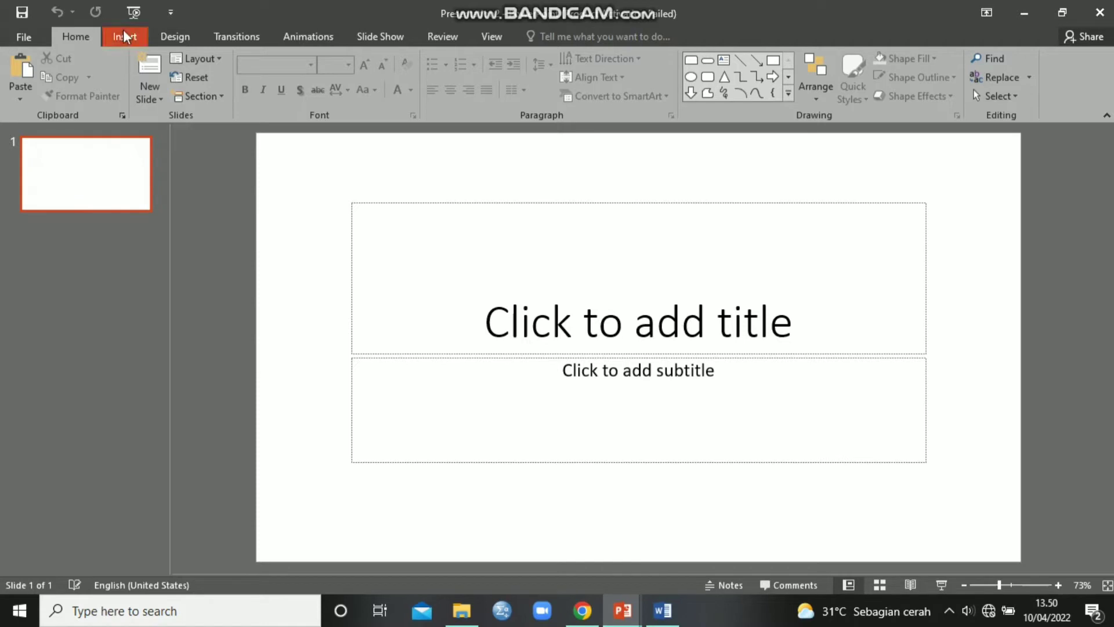
Step: Set the slide size to A4 Paper (210x297 mm) in portrait orientation, scaling the content with Maximize
left_click(175, 37)
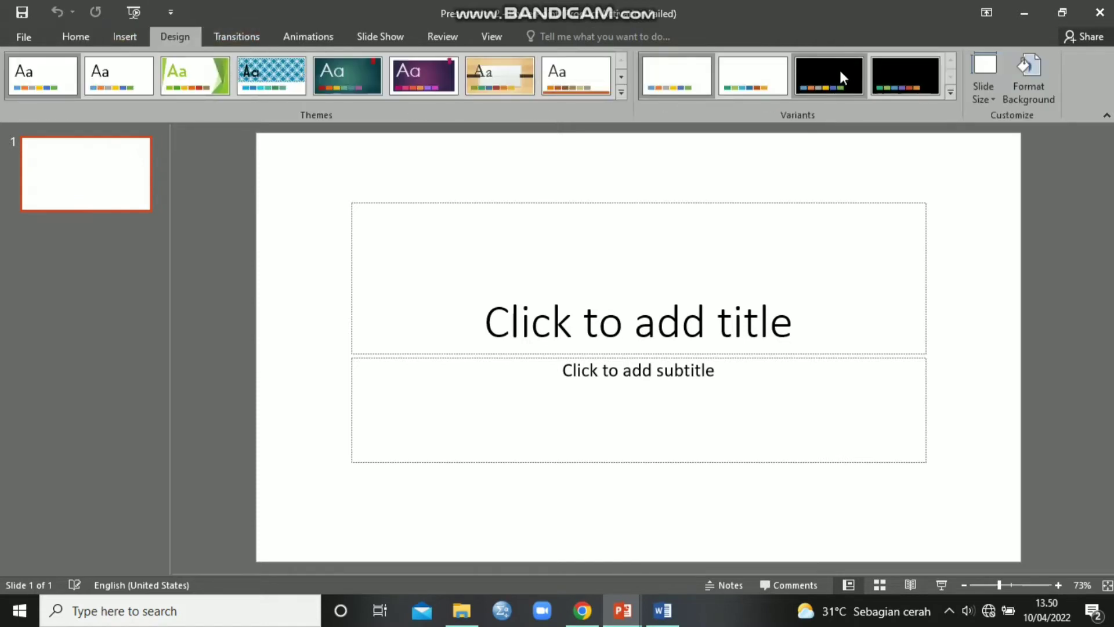
left_click(991, 96)
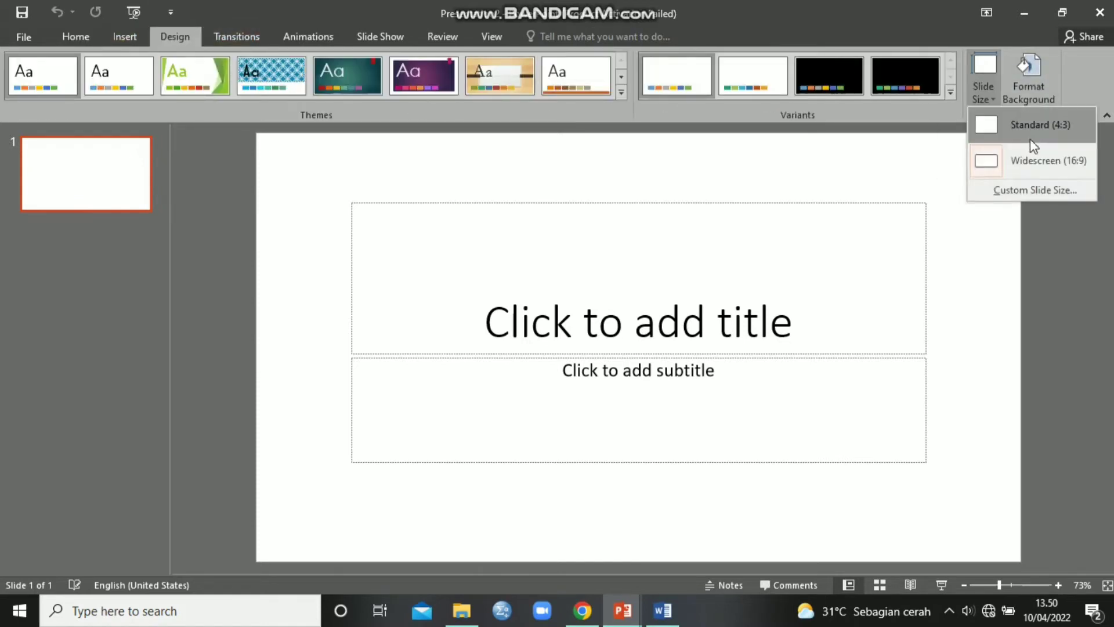
left_click(1022, 190)
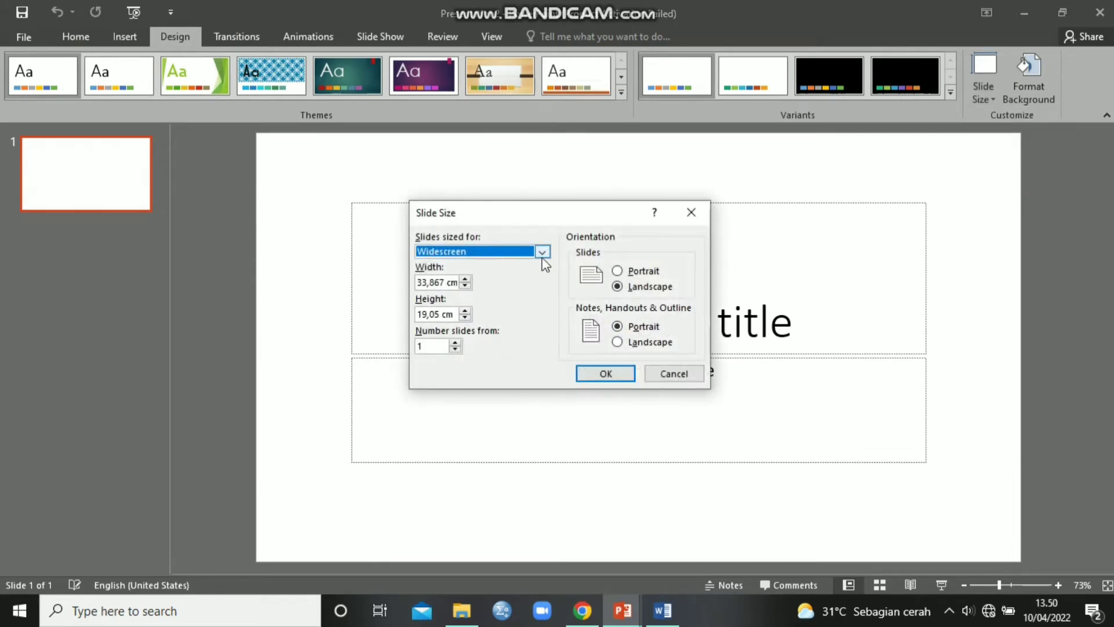
left_click(543, 252)
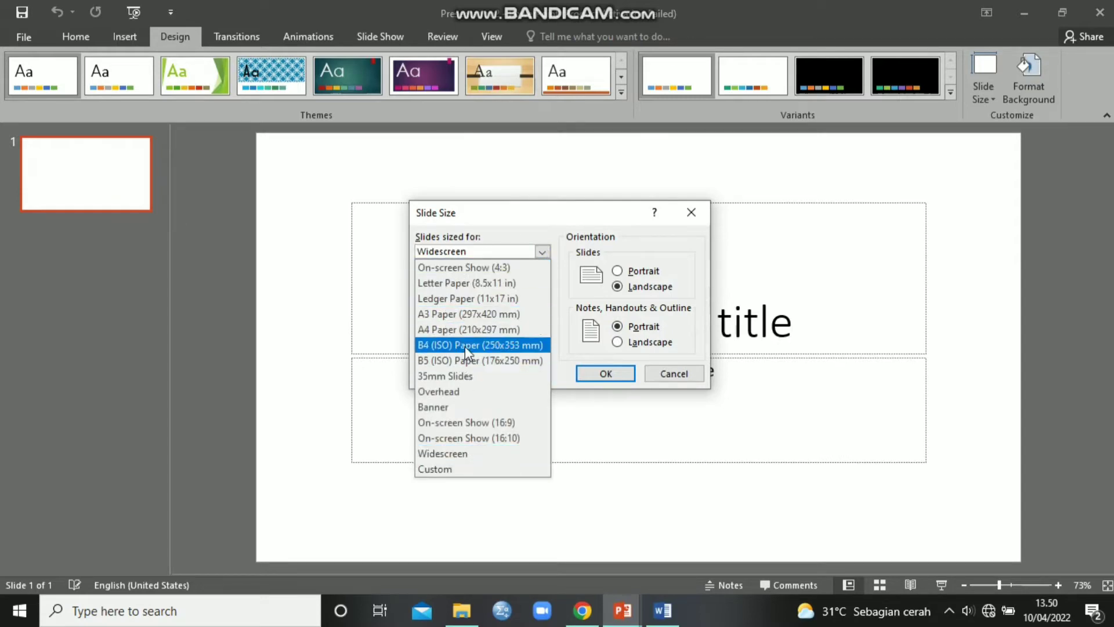
left_click(463, 329)
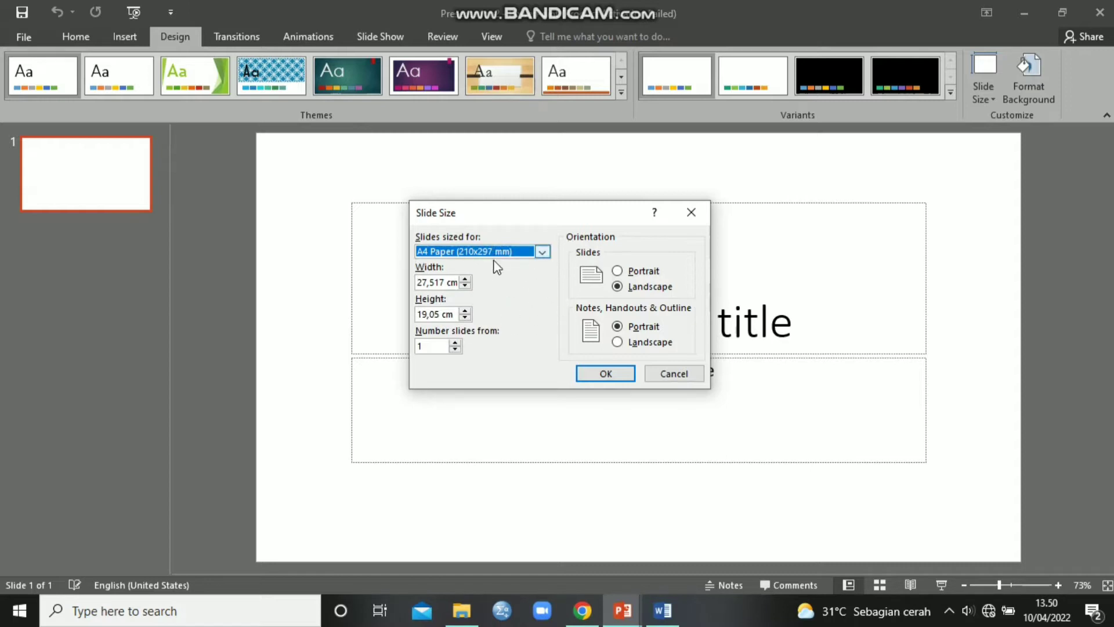
left_click(618, 272)
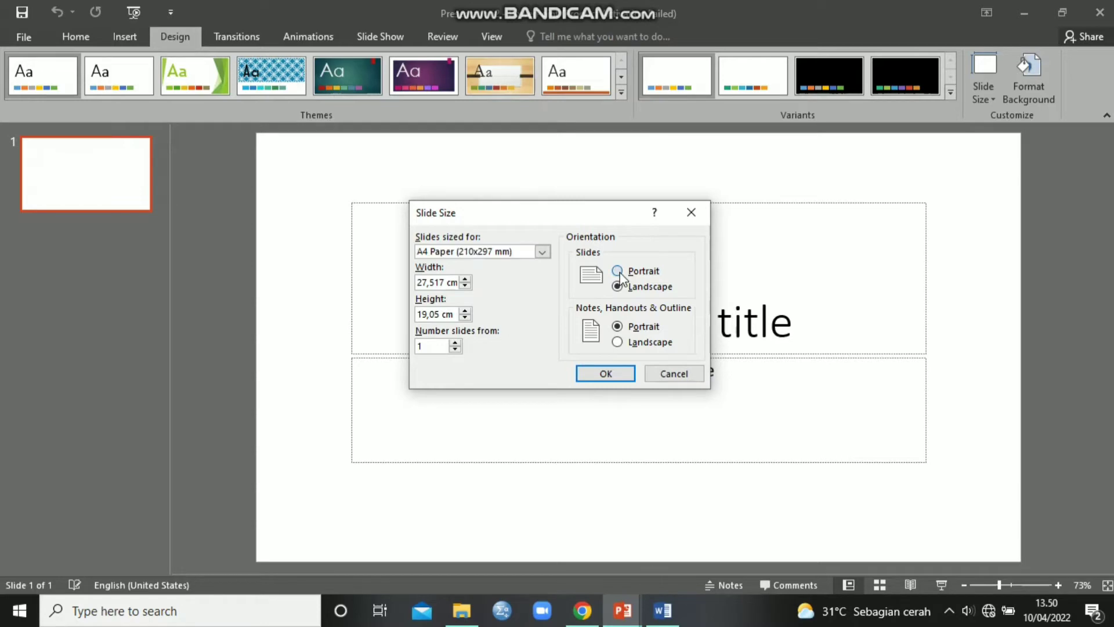
left_click(614, 375)
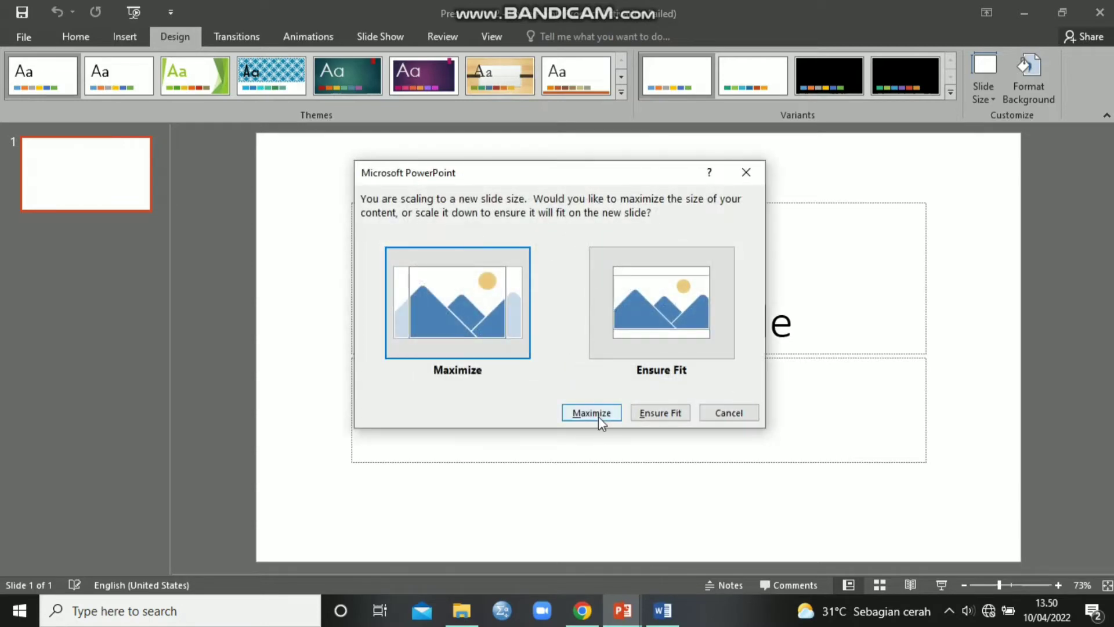
left_click(587, 412)
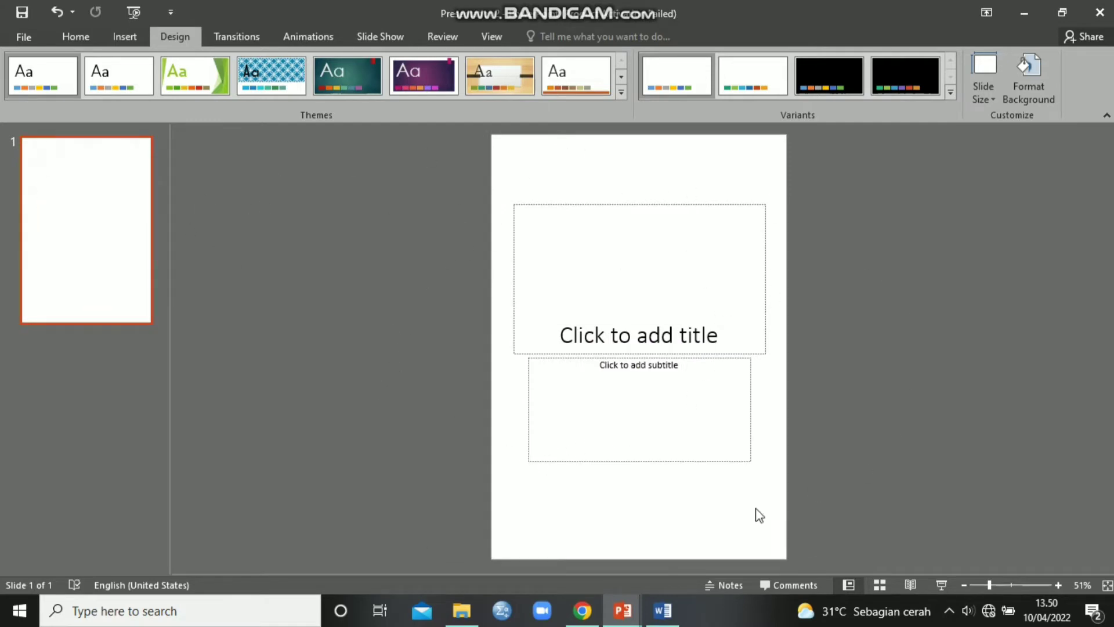
Step: Switch to the finished digital book presentation and review its slides from the front cover to the back cover
mouse_move(623, 610)
left_click(555, 566)
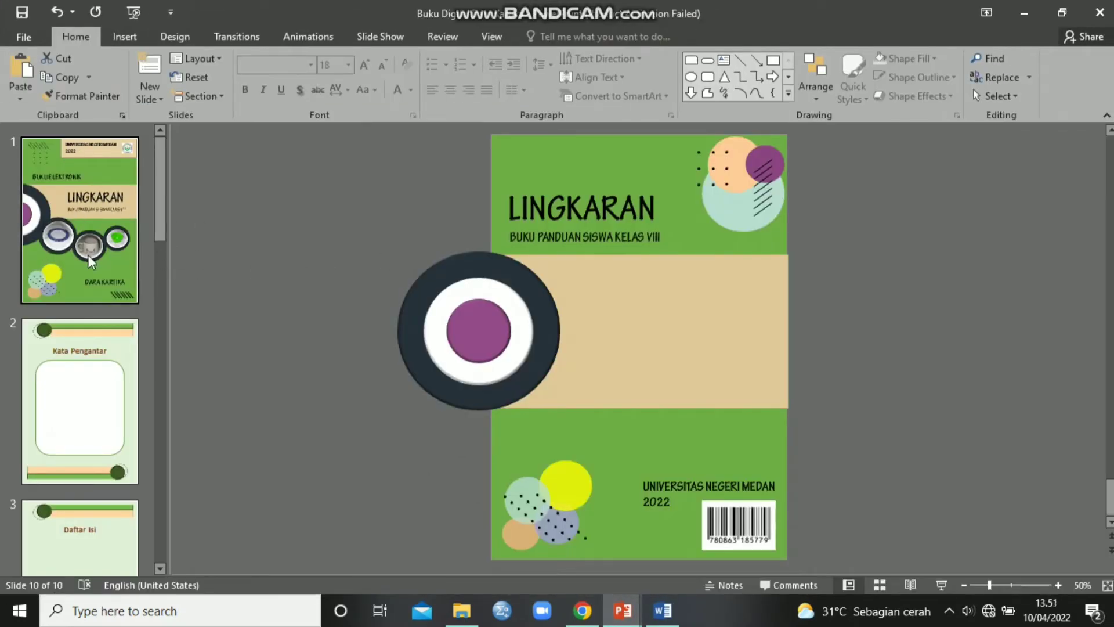
scroll(84, 343, "down", 15)
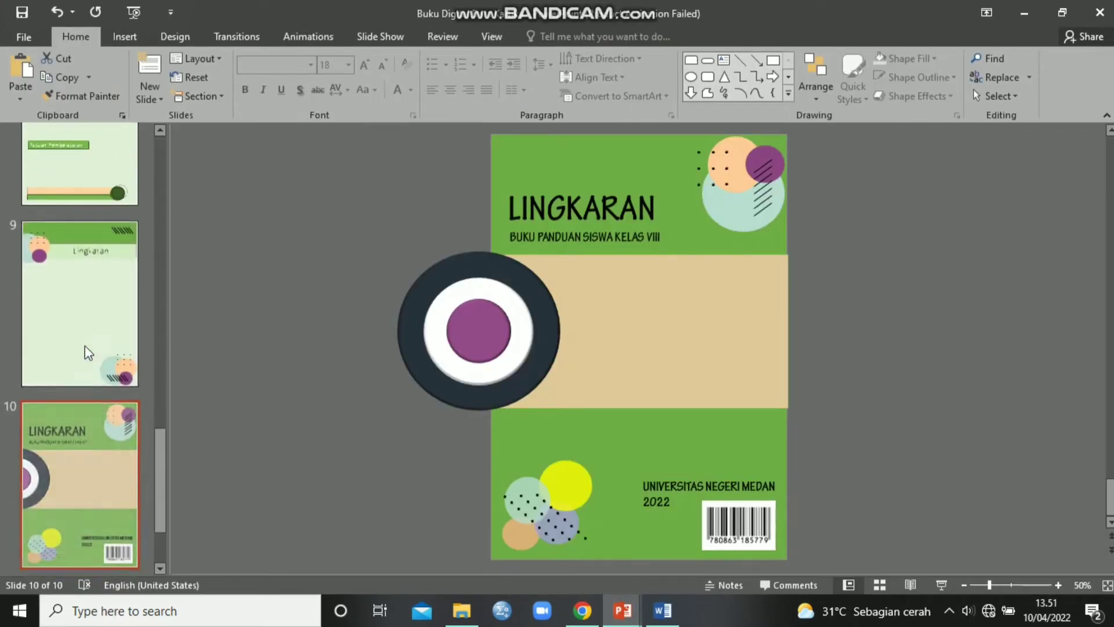
scroll(88, 352, "up", 15)
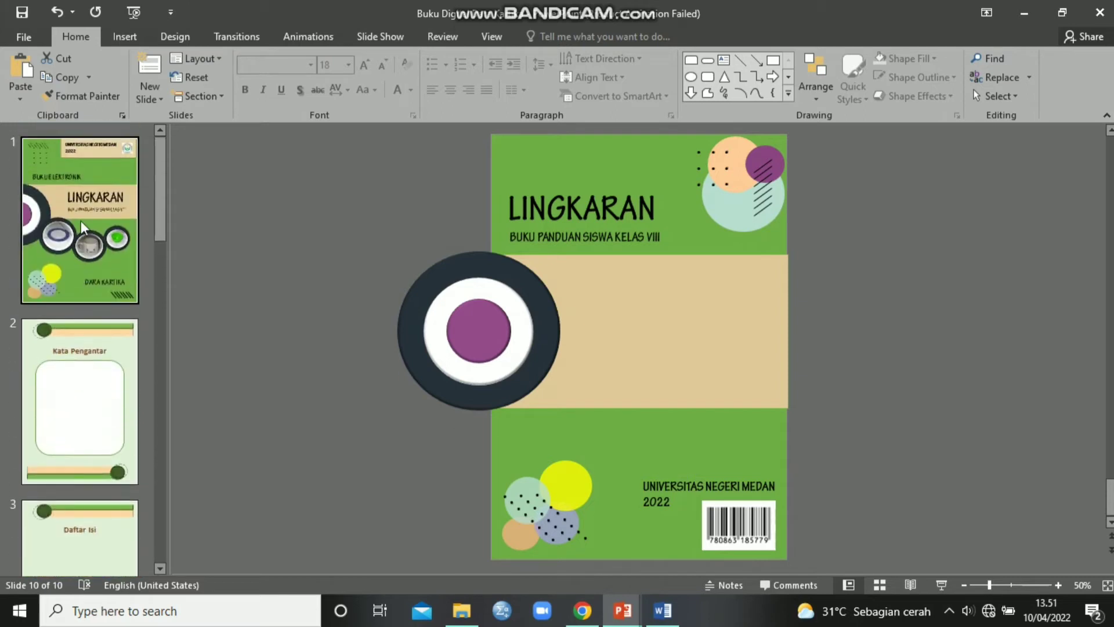
scroll(87, 279, "down", 15)
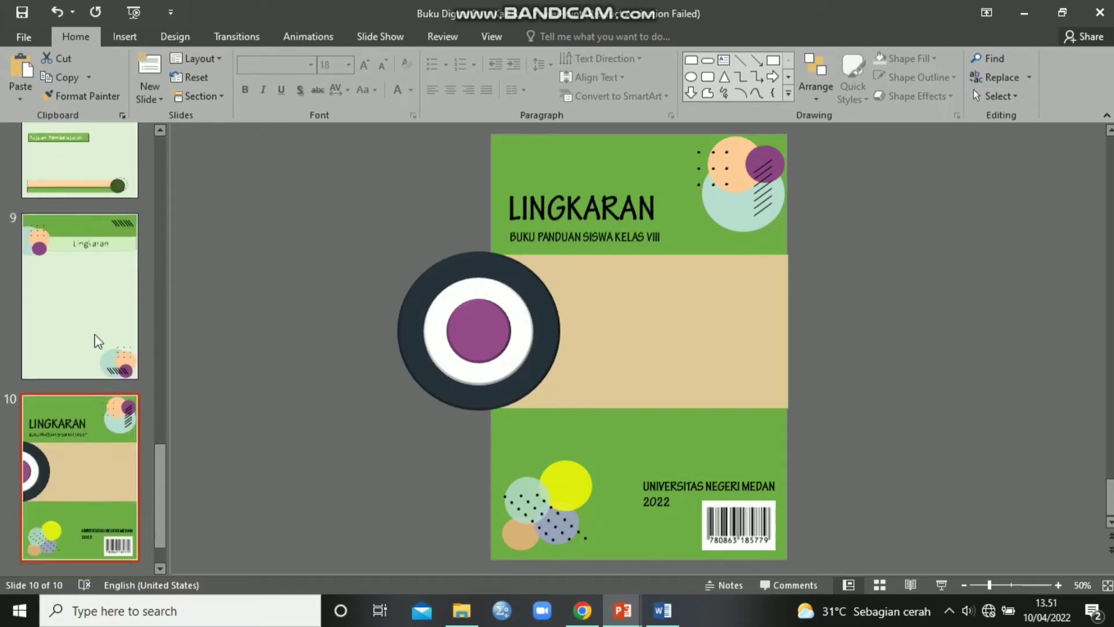
scroll(93, 359, "up", 15)
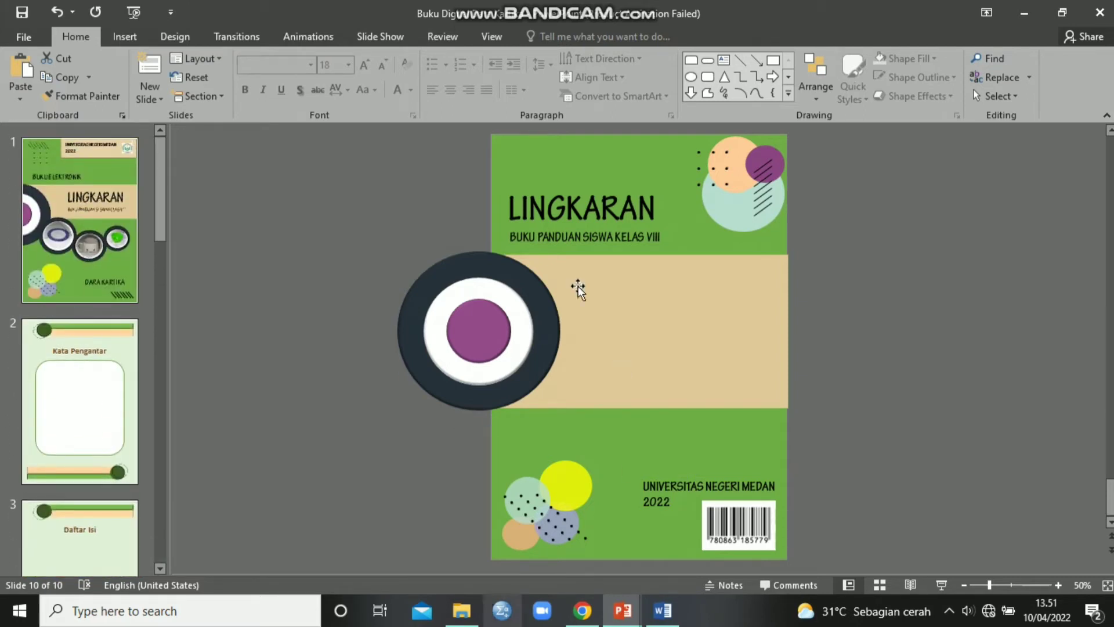
mouse_move(662, 618)
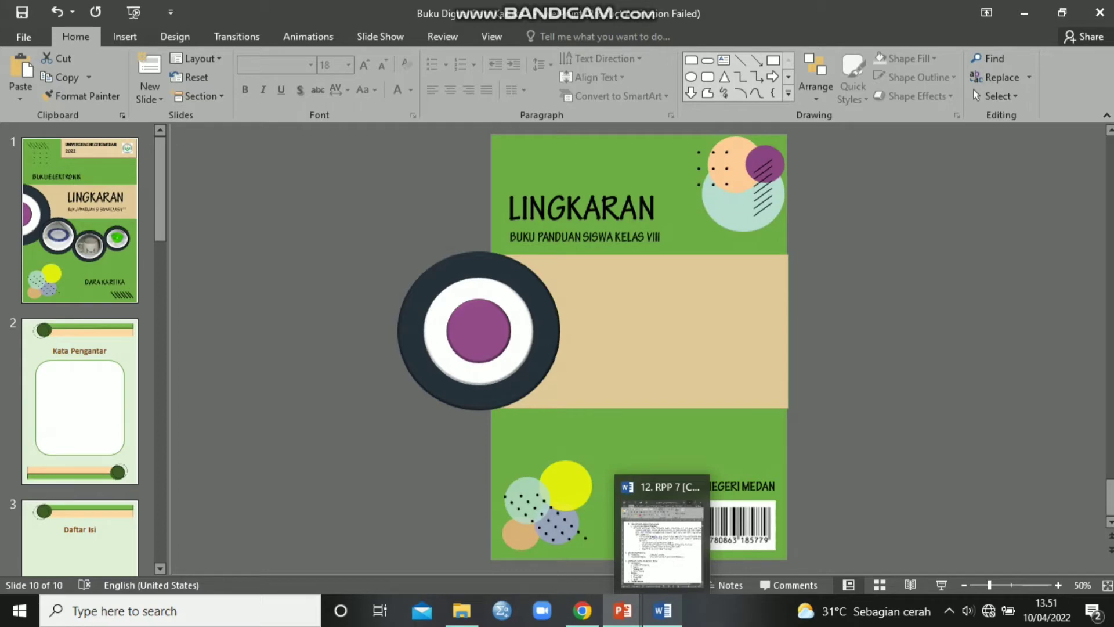
left_click(997, 390)
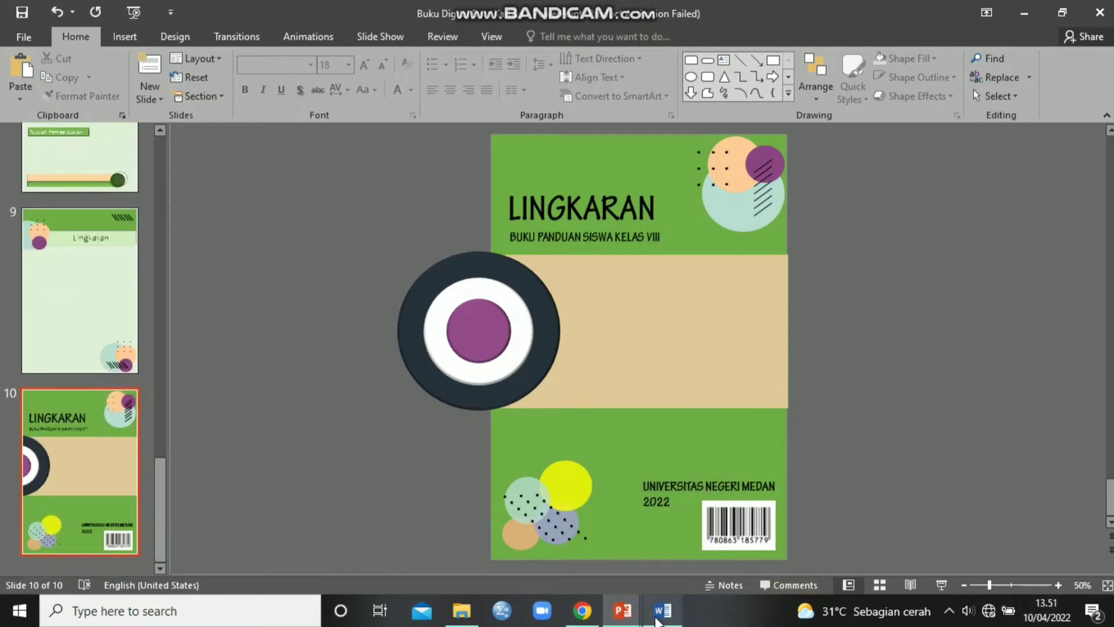
Step: Return to the new A4 presentation and delete both the title and subtitle placeholders from the slide
mouse_move(622, 611)
left_click(690, 538)
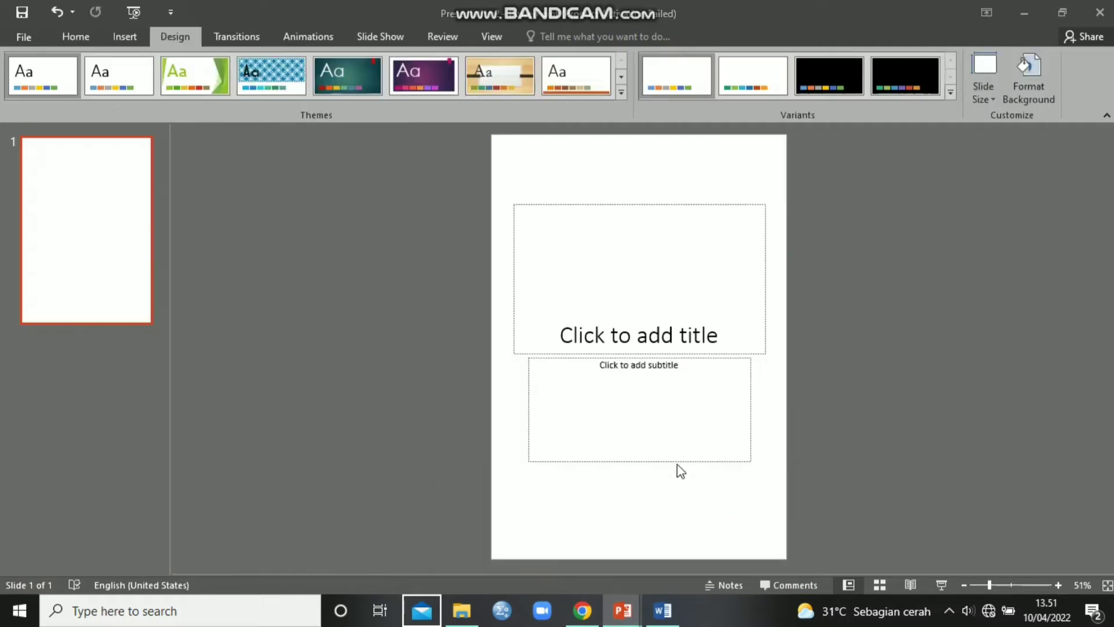
left_click(505, 184)
left_click_drag(502, 181, 778, 490)
key("Delete")
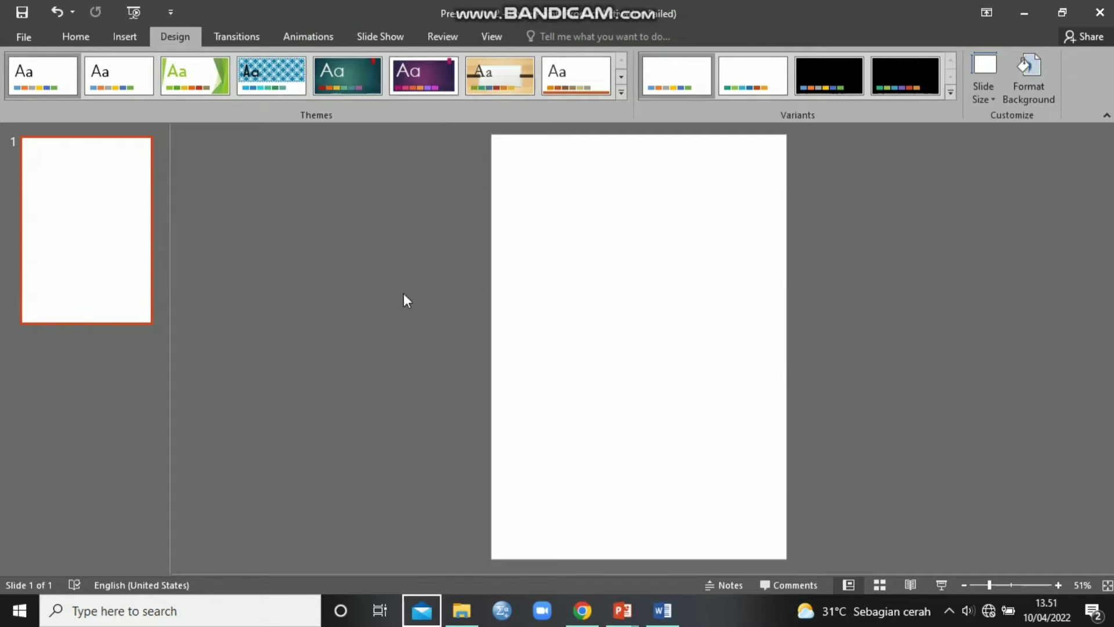
Step: Give the slide background a solid fill in the theme's green color
left_click(1036, 89)
left_click(1081, 332)
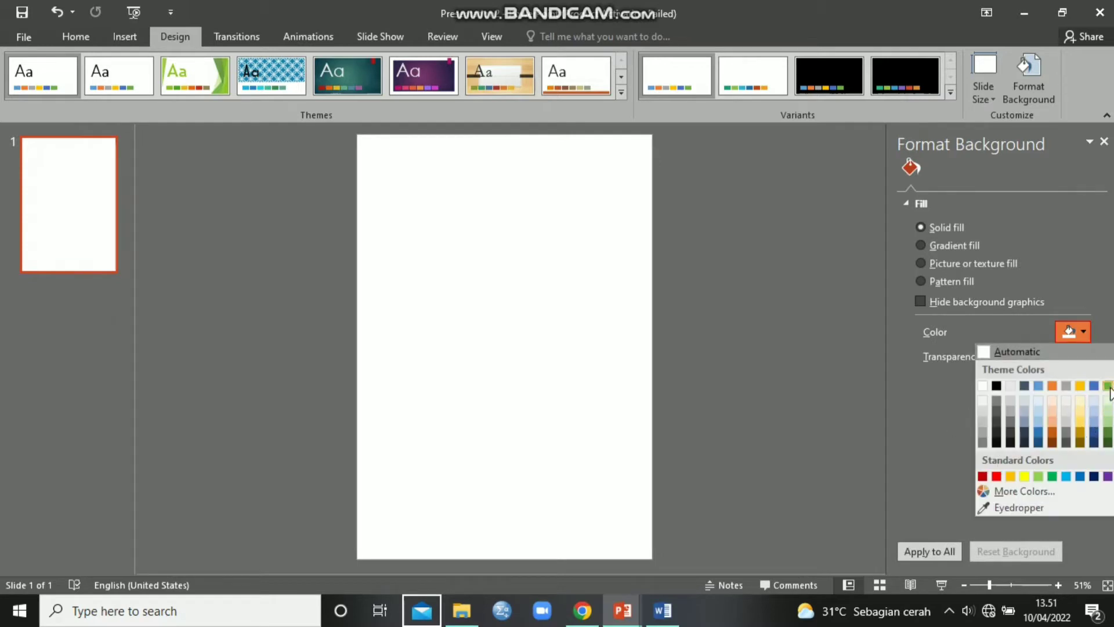
left_click(1108, 386)
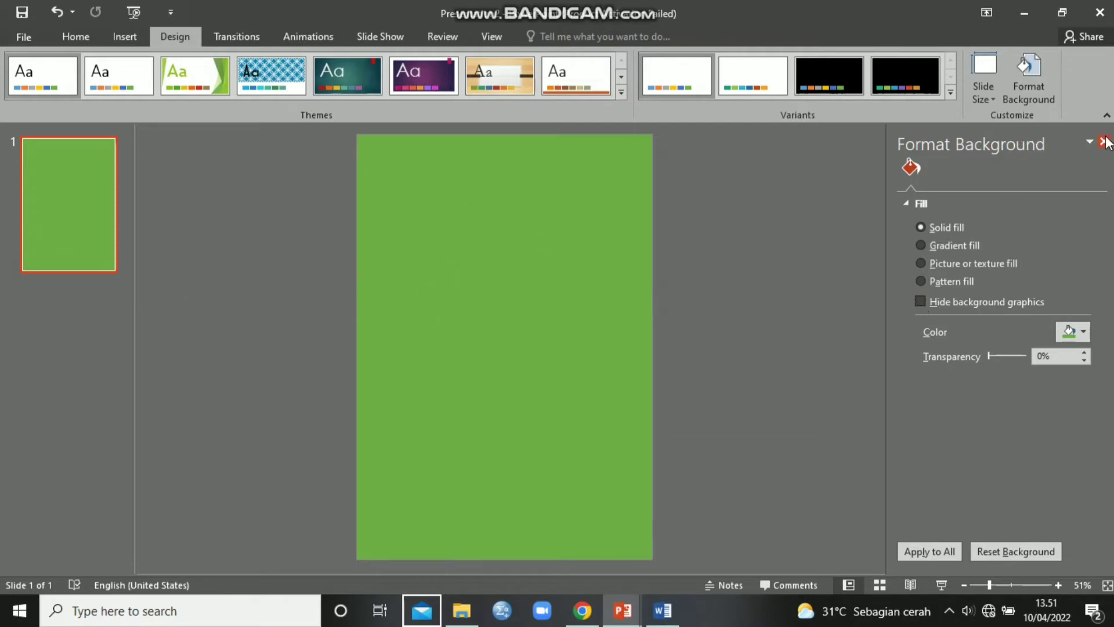
left_click(1104, 141)
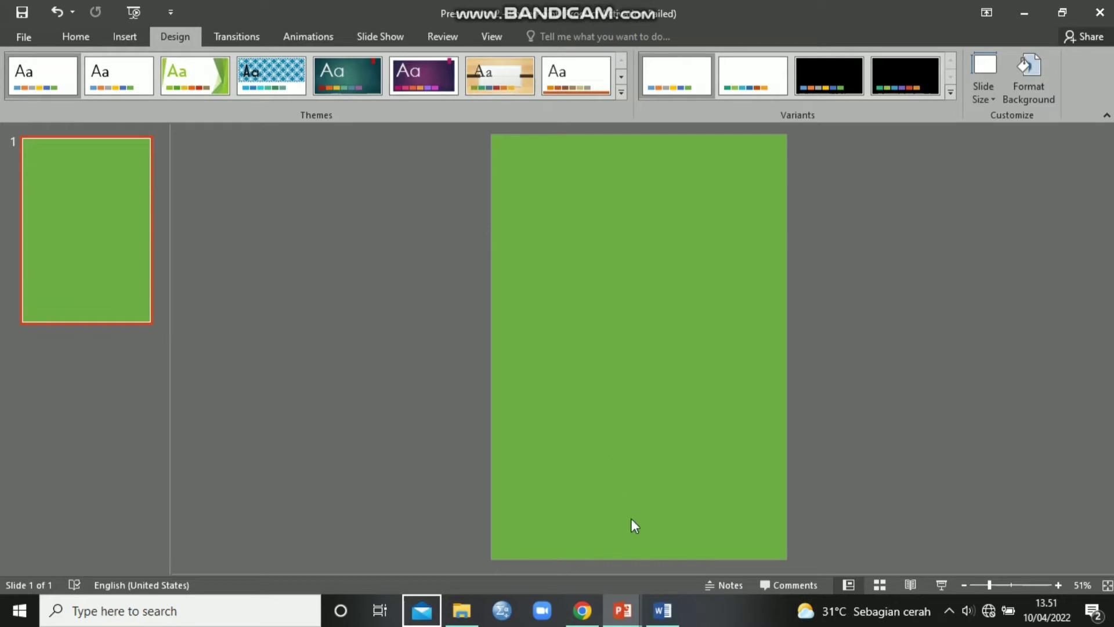
Step: Consult the finished book's cover, then draw a rectangle about 8.04 cm high and 19.05 cm wide across the middle of the new green slide
mouse_move(622, 610)
left_click(524, 546)
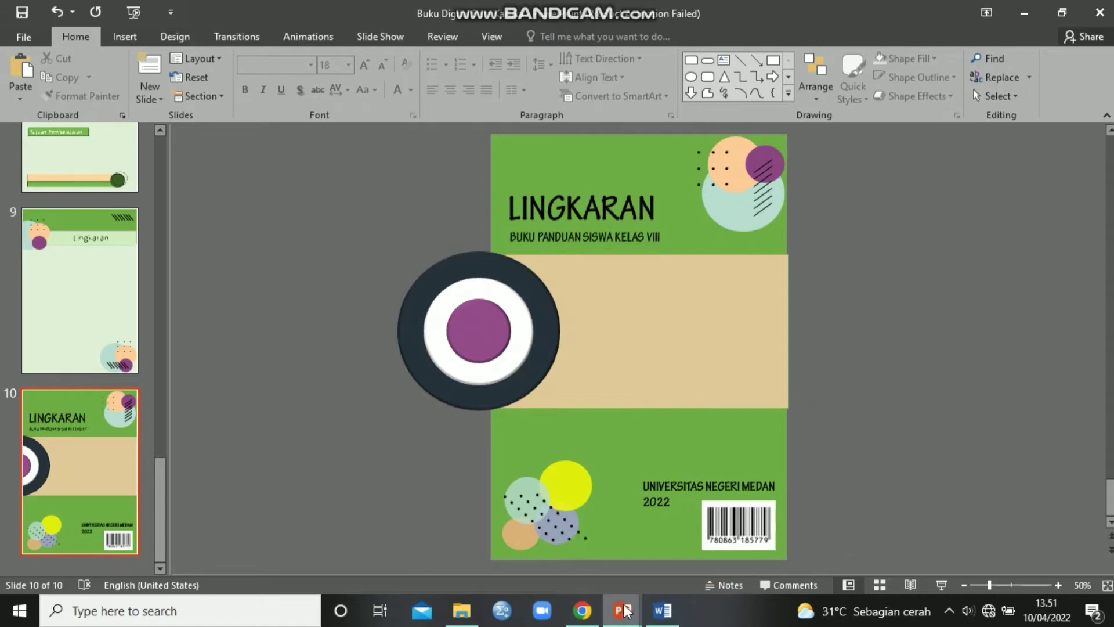
mouse_move(622, 611)
left_click(680, 527)
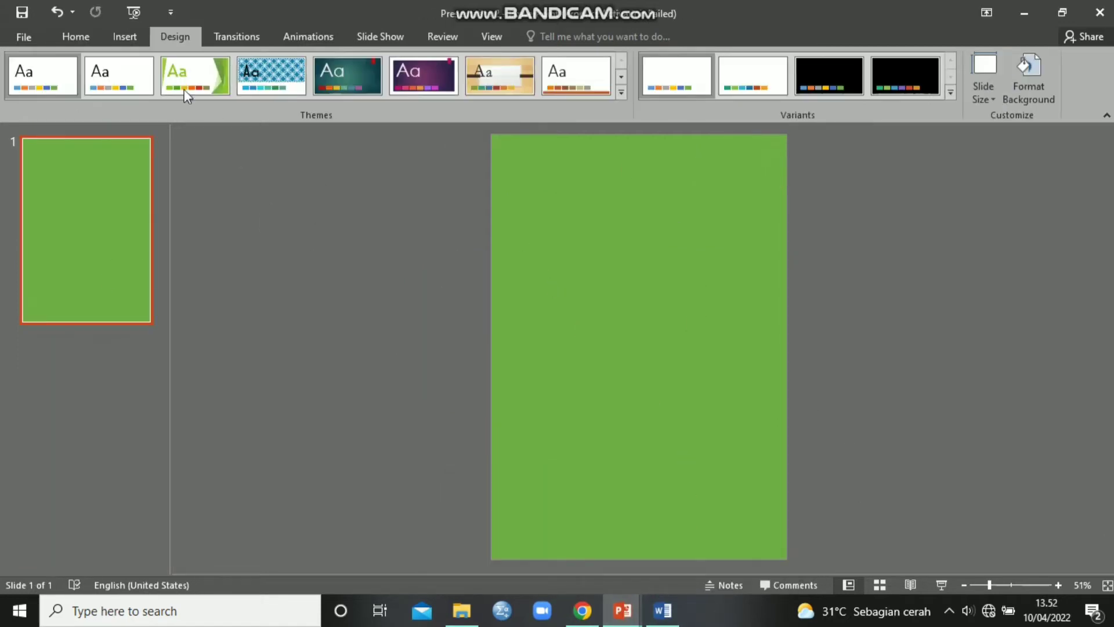
left_click(122, 36)
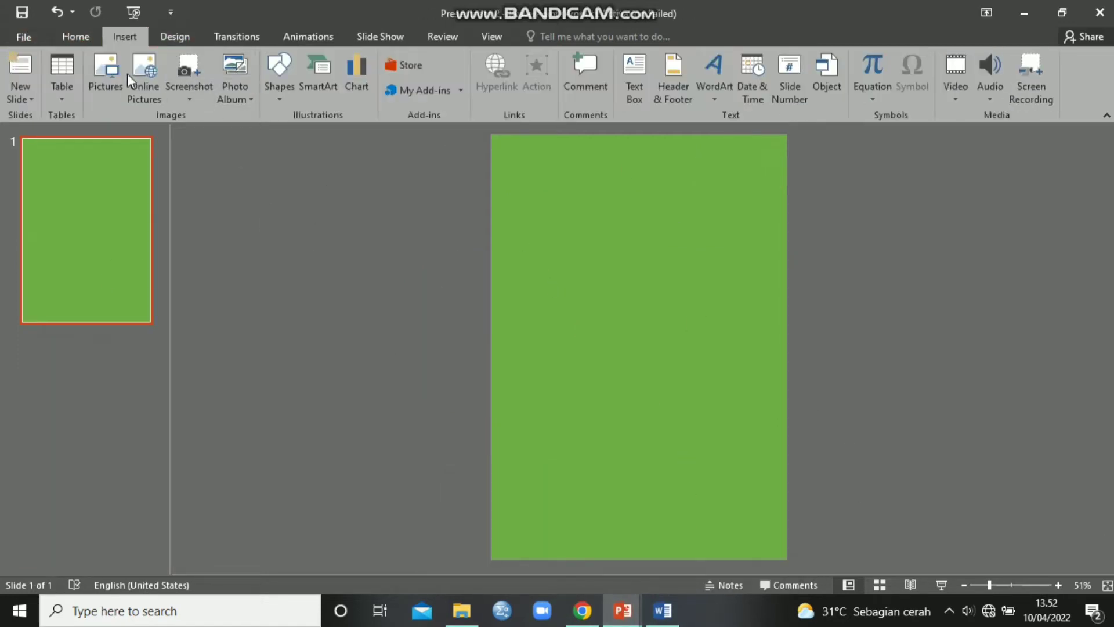
left_click(279, 74)
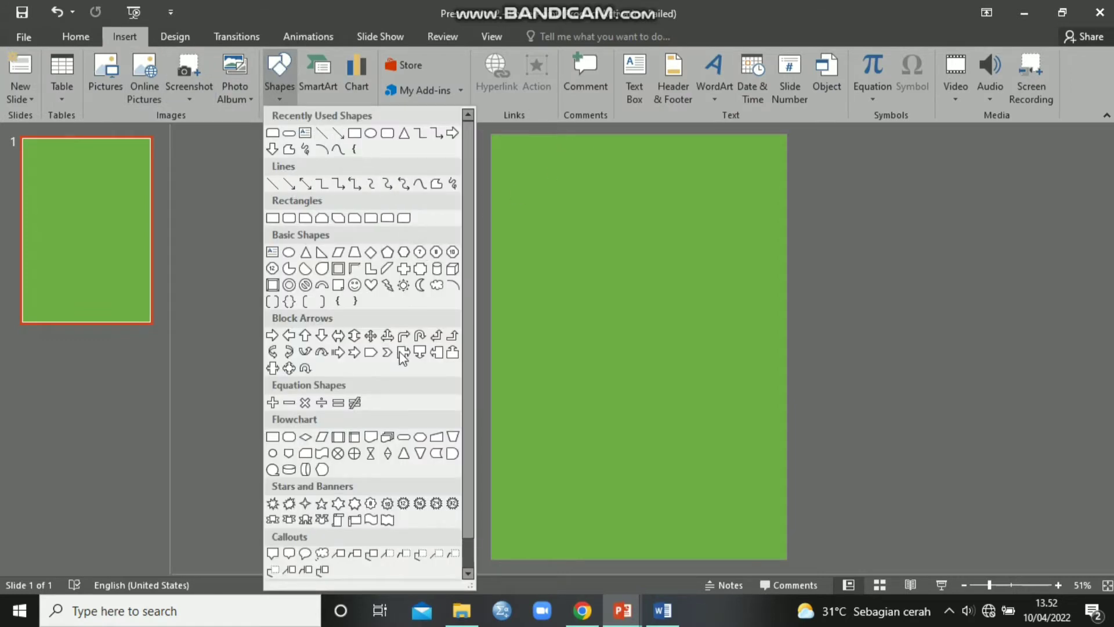
left_click(371, 135)
left_click_drag(488, 268, 787, 393)
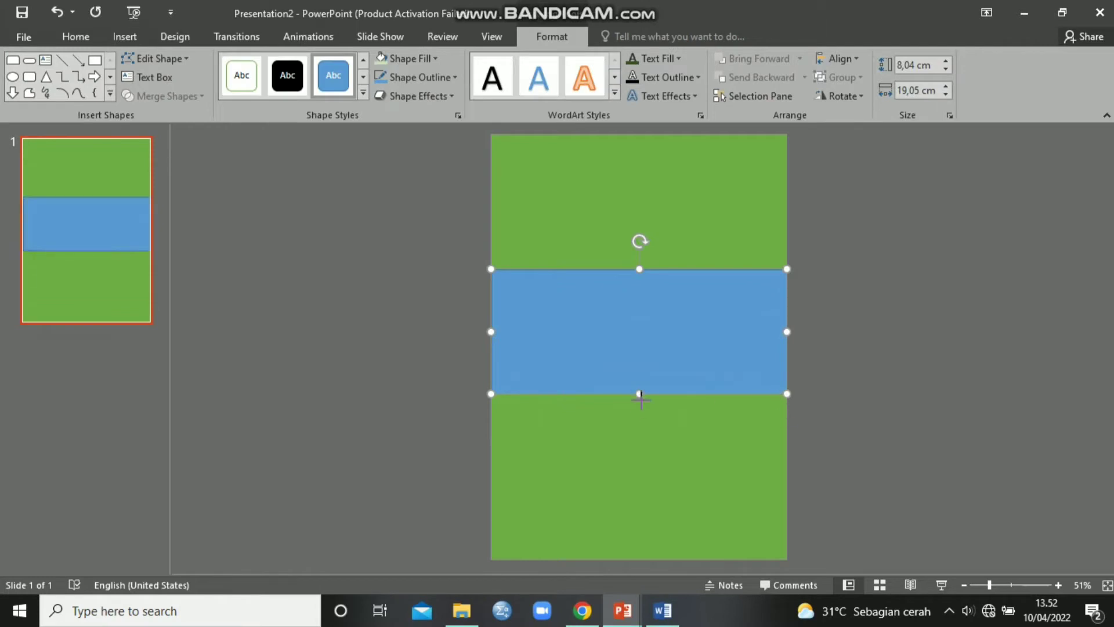
Step: Stretch the rectangle's lower edge downward to make the band about 9.42 cm high
left_click_drag(640, 394, 639, 415)
left_click(851, 348)
left_click(671, 368)
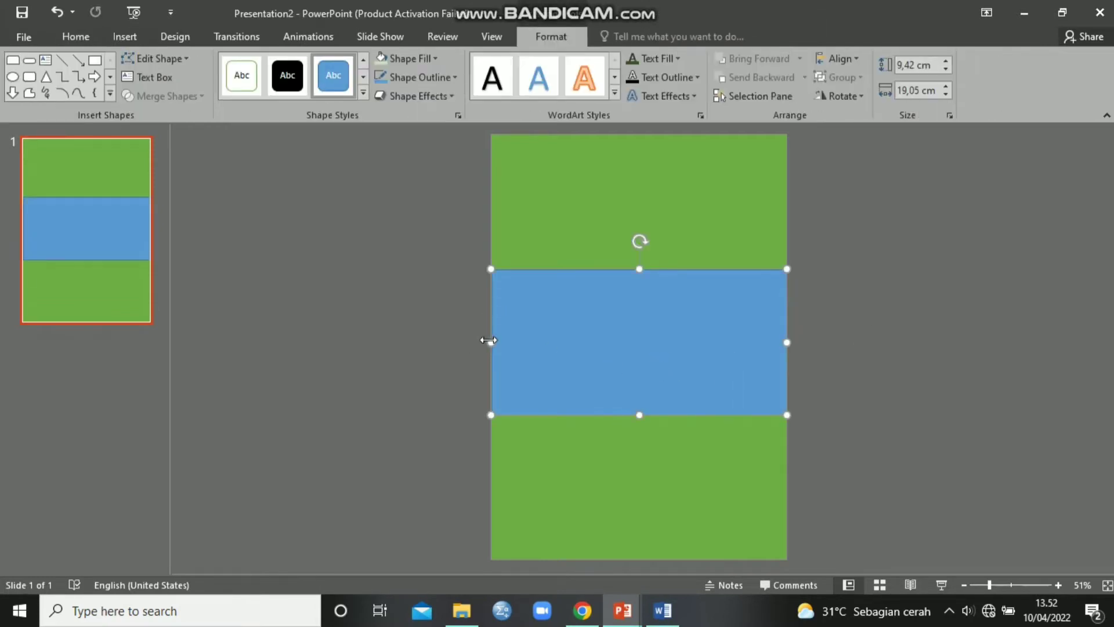
left_click_drag(488, 340, 489, 340)
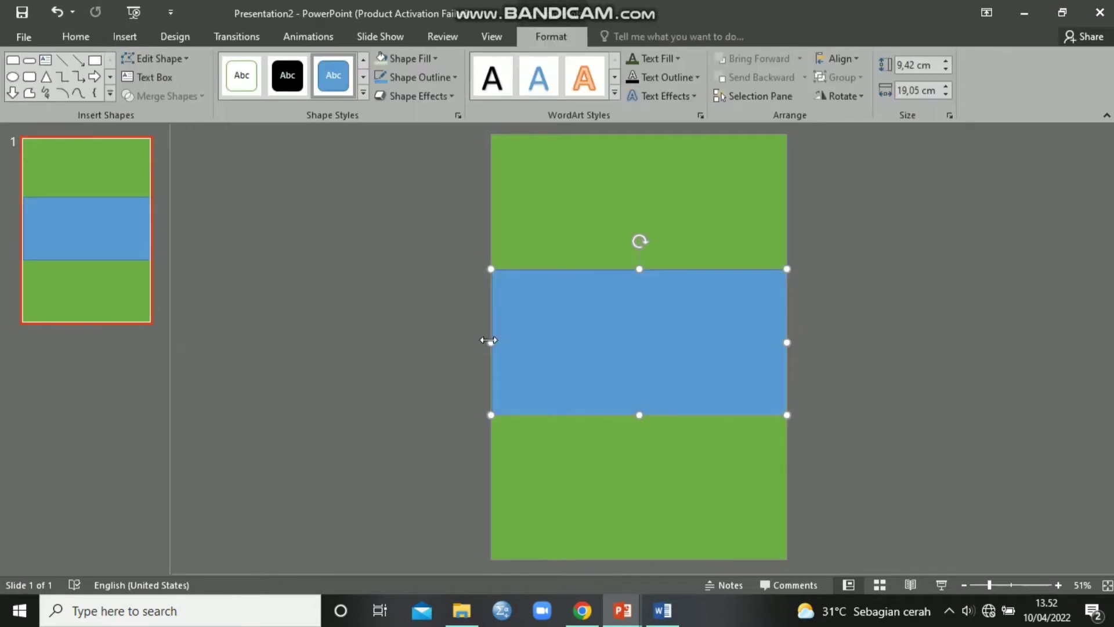
left_click(413, 56)
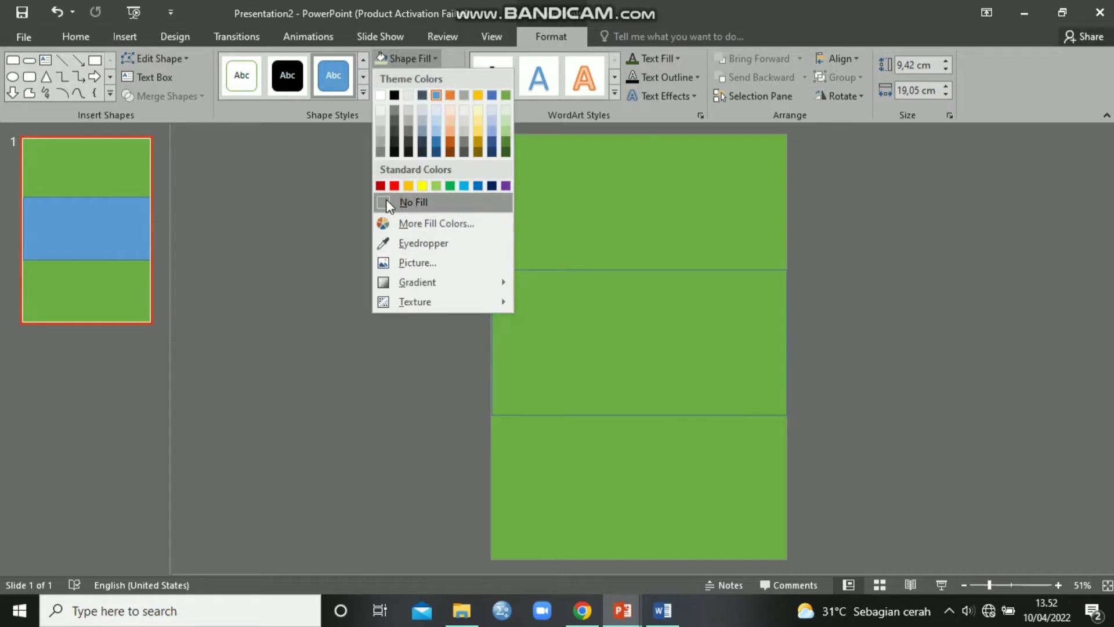
left_click(469, 106)
left_click(441, 77)
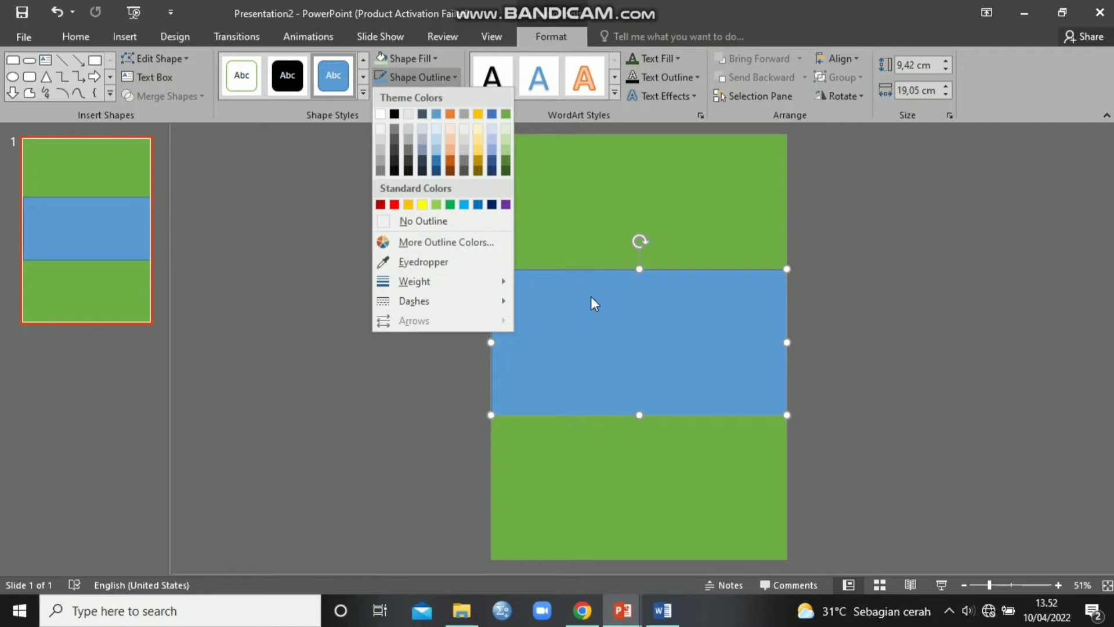
left_click(650, 156)
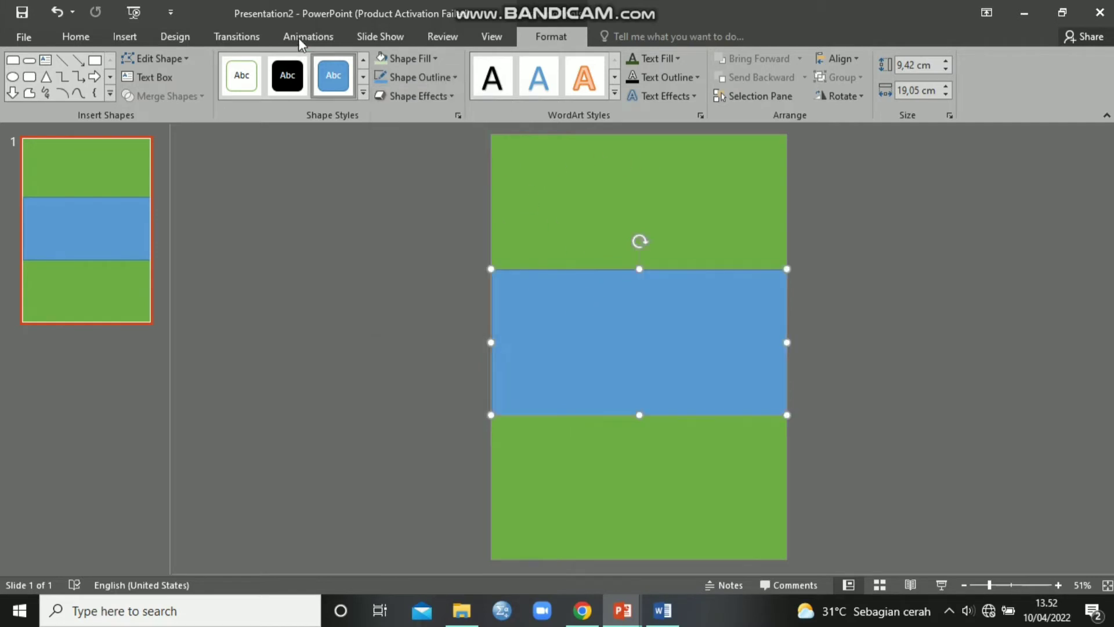
Step: Fill the middle band light orange and apply the solid orange preset shape style without an outline to it
left_click(419, 57)
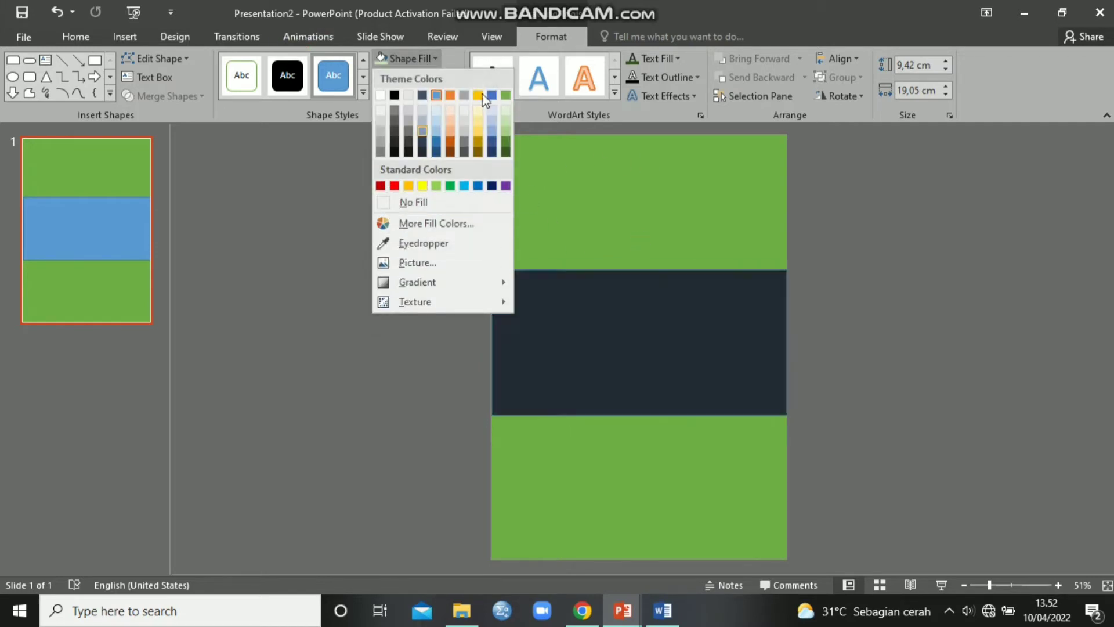
left_click(451, 120)
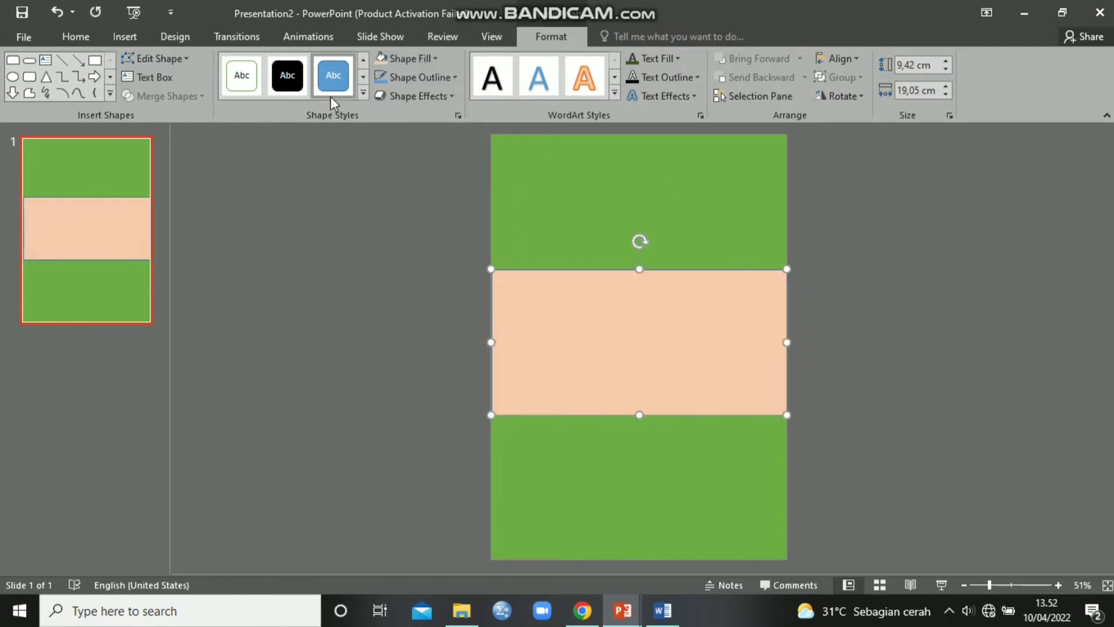
left_click(362, 93)
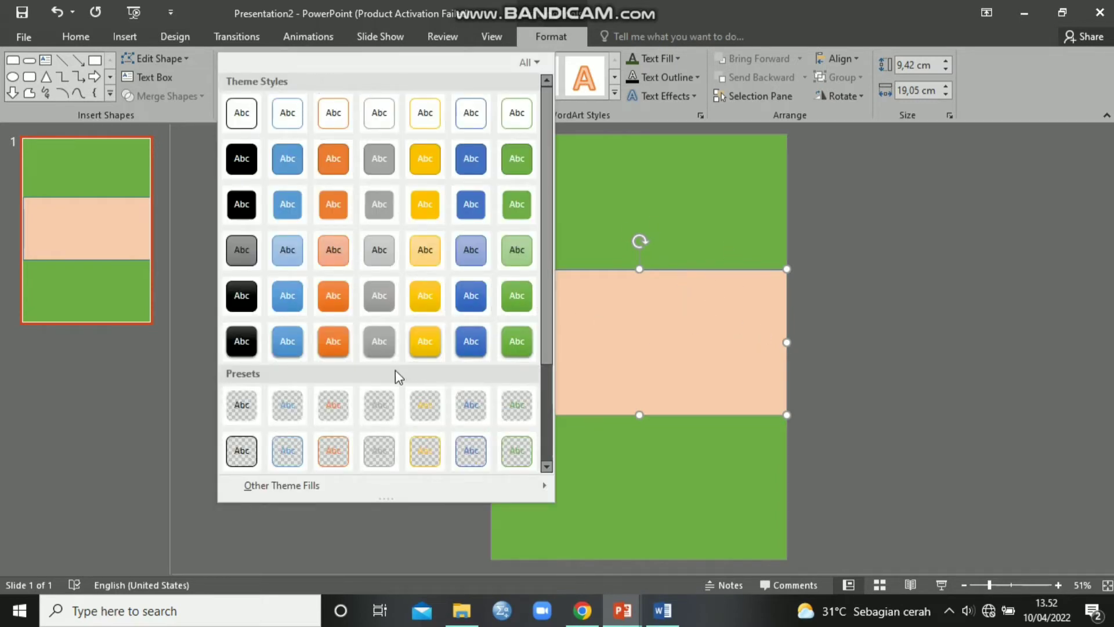
scroll(395, 376, "down", 3)
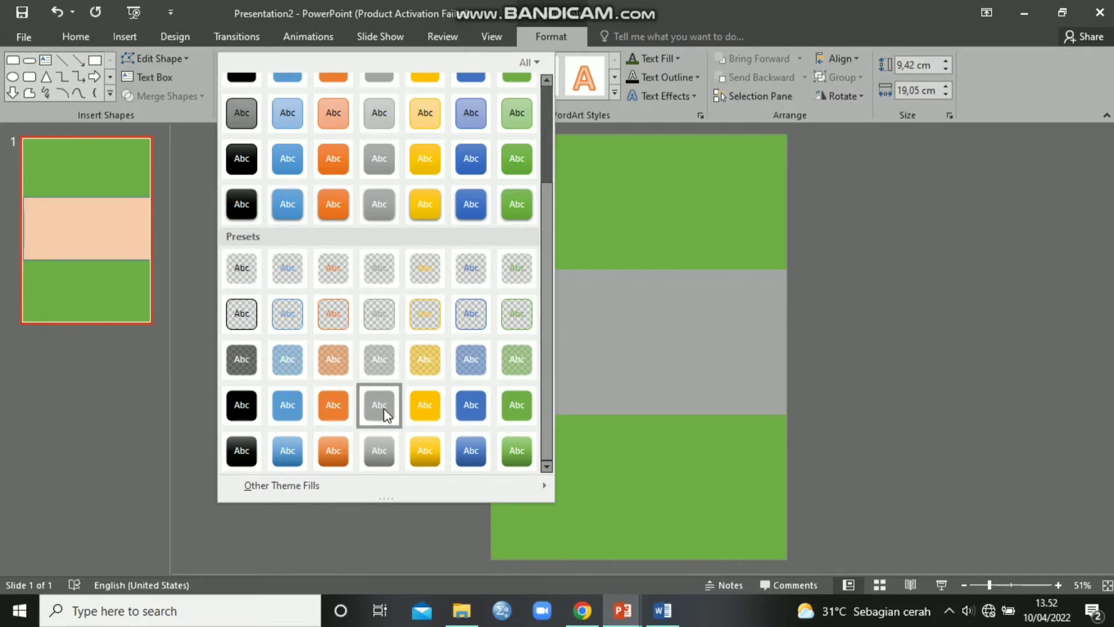
left_click(333, 407)
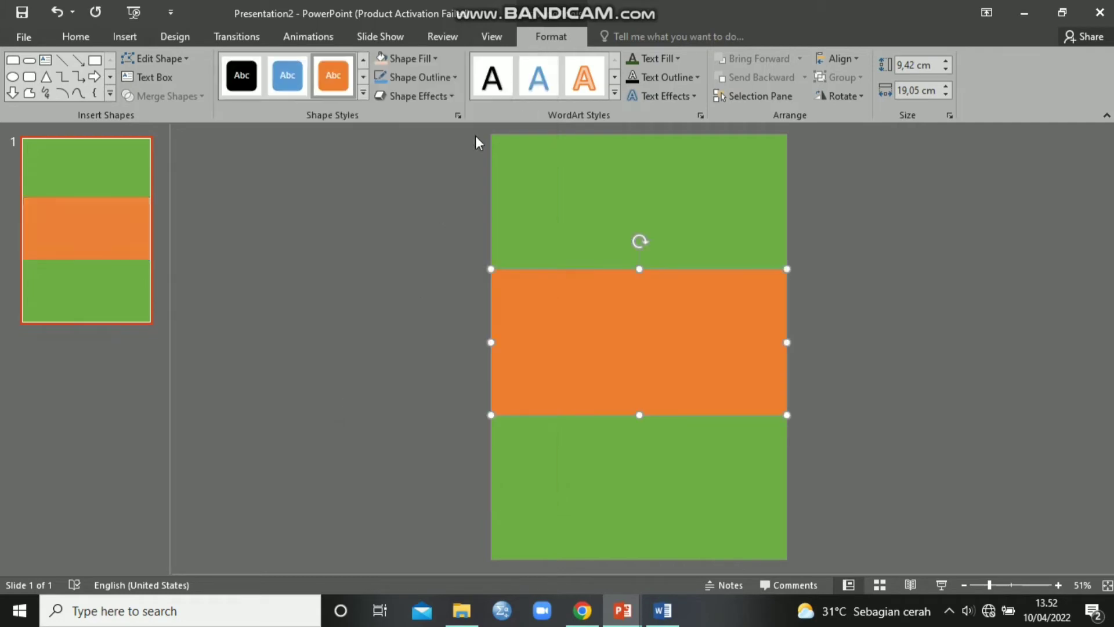
Step: Change the outline-free band's fill to the light orange tint of the theme's orange
left_click(418, 59)
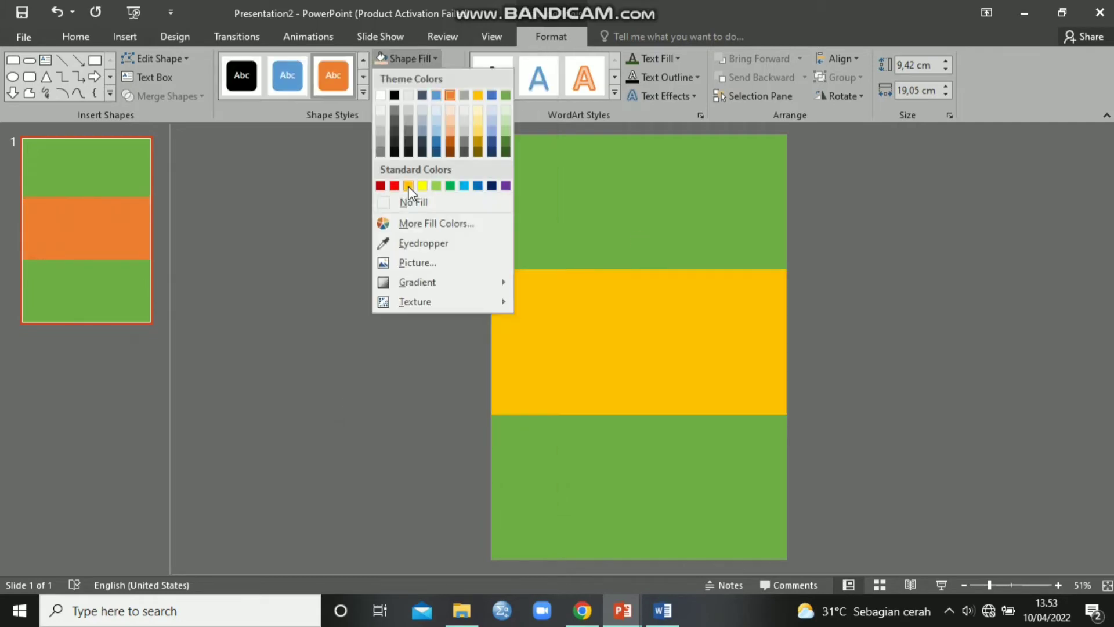
left_click(450, 125)
left_click(841, 463)
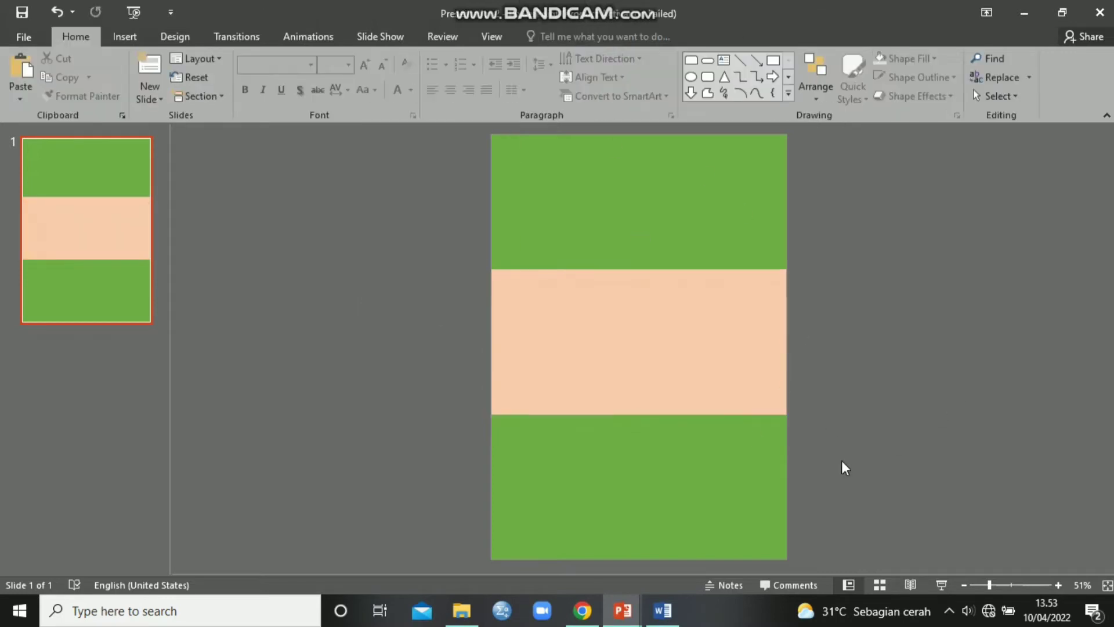
left_click(641, 375)
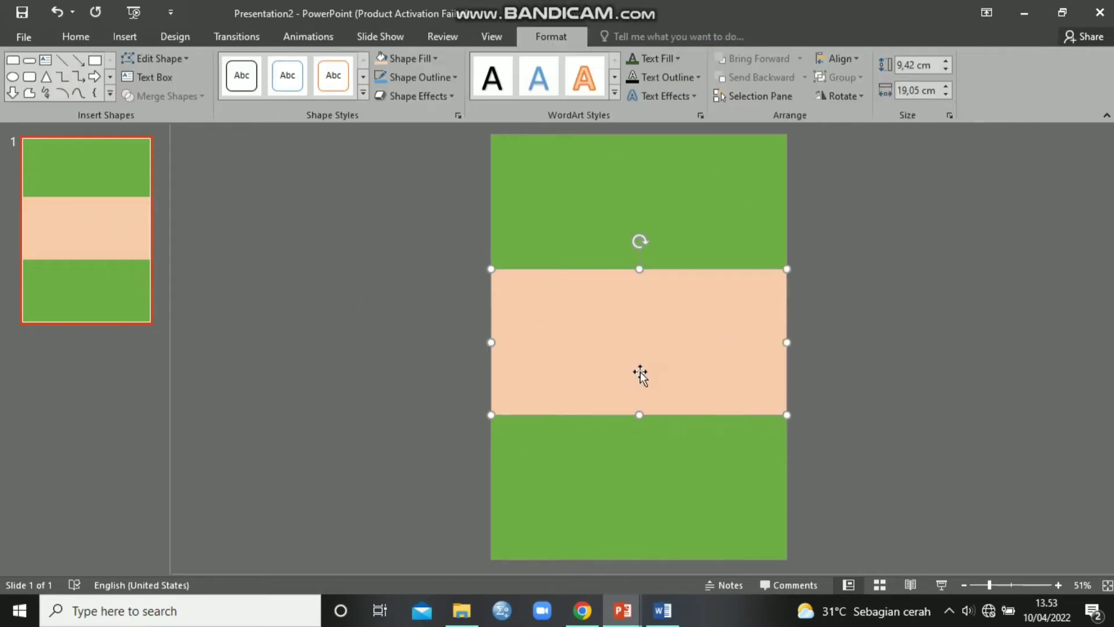
left_click(288, 298)
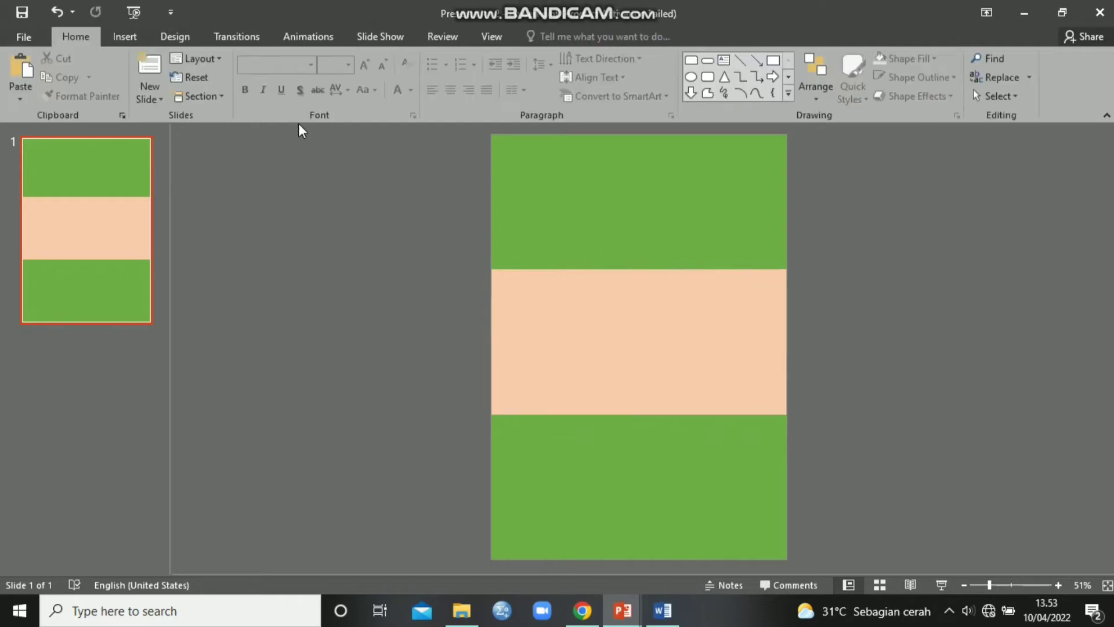
Step: Consult the finished book's cover, then draw a circle about 10.27 cm high and 10.85 cm wide centred on the band's right end
left_click(125, 36)
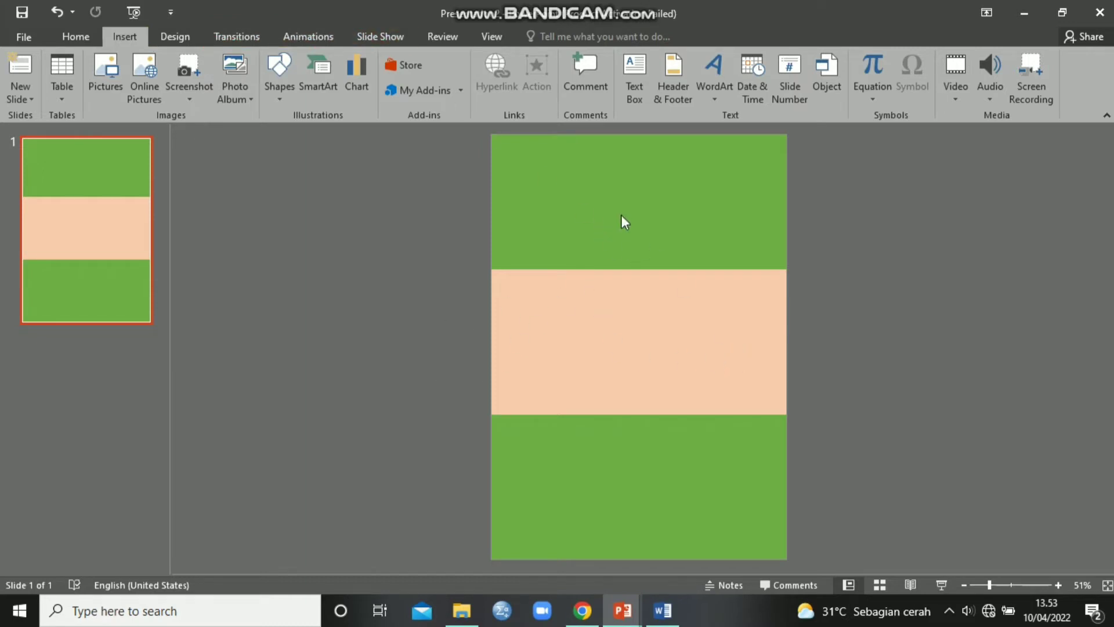
mouse_move(623, 611)
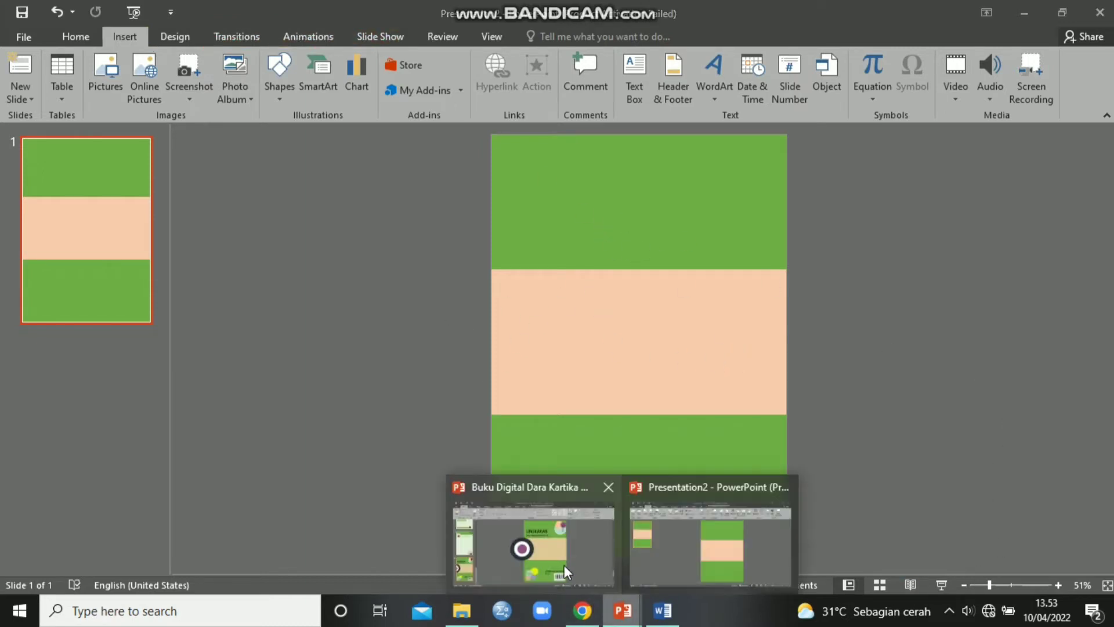
left_click(529, 531)
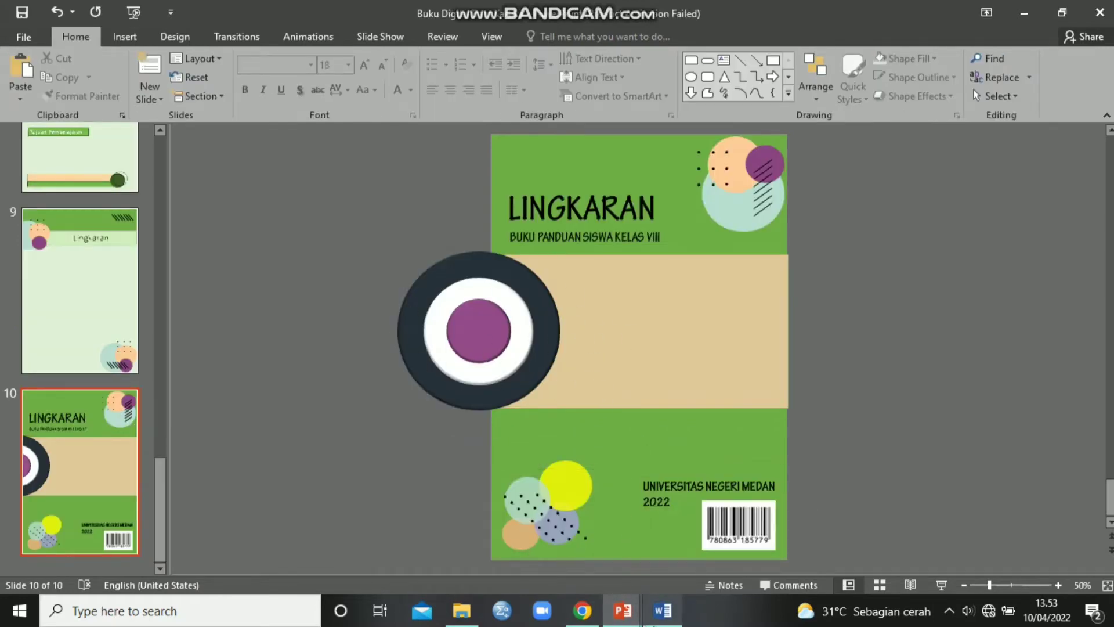
mouse_move(630, 614)
left_click(725, 546)
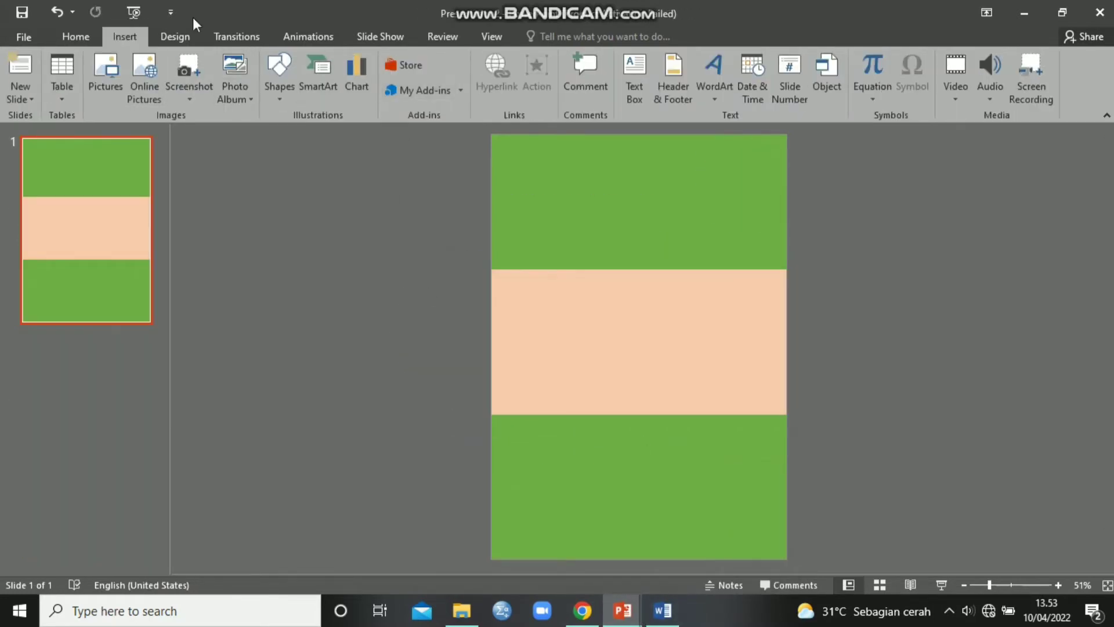
left_click(279, 68)
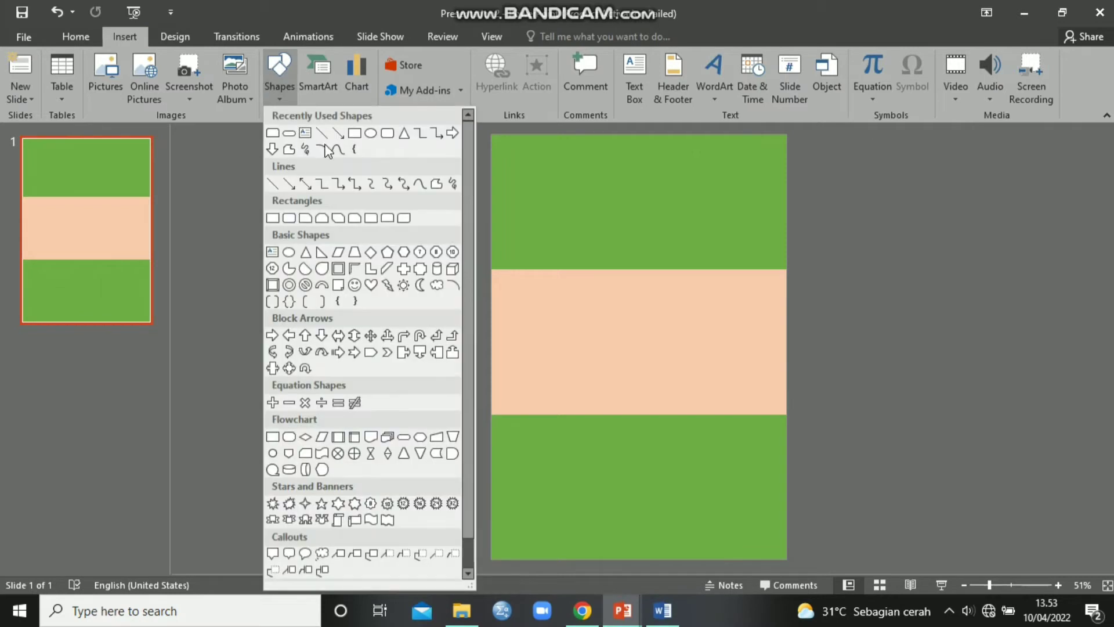
left_click(371, 132)
mouse_move(457, 269)
left_mouse_down()
mouse_move(586, 386)
mouse_move(607, 430)
mouse_move(626, 428)
left_mouse_up()
left_click_drag(559, 351, 801, 351)
left_click(900, 463)
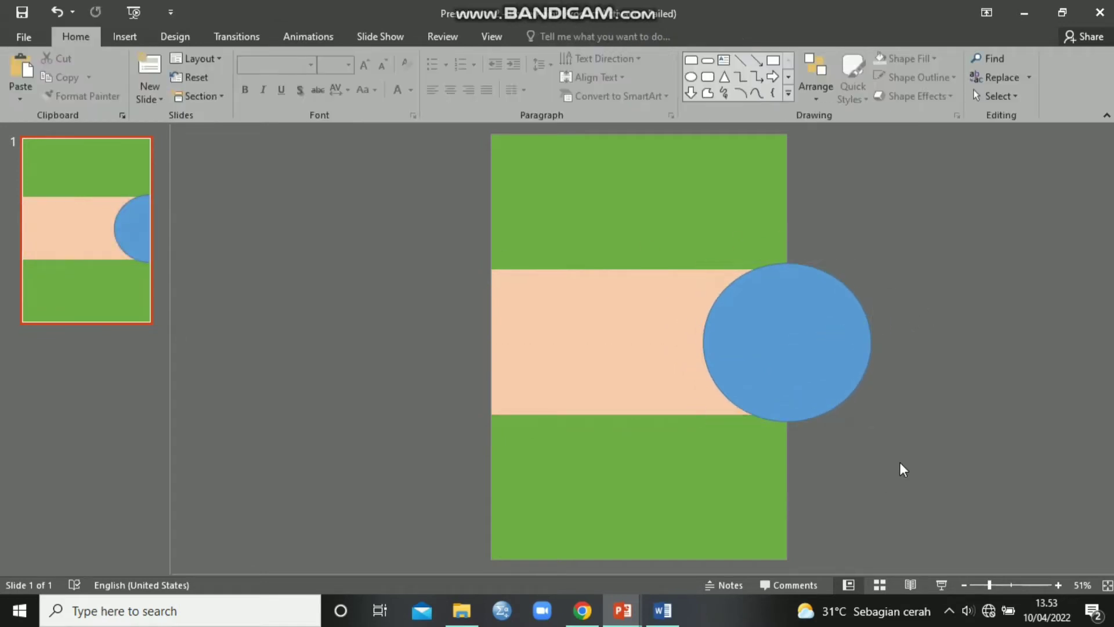
Step: Apply the solid blue preset shape style without an outline to the circle
double_click(801, 365)
left_click(363, 93)
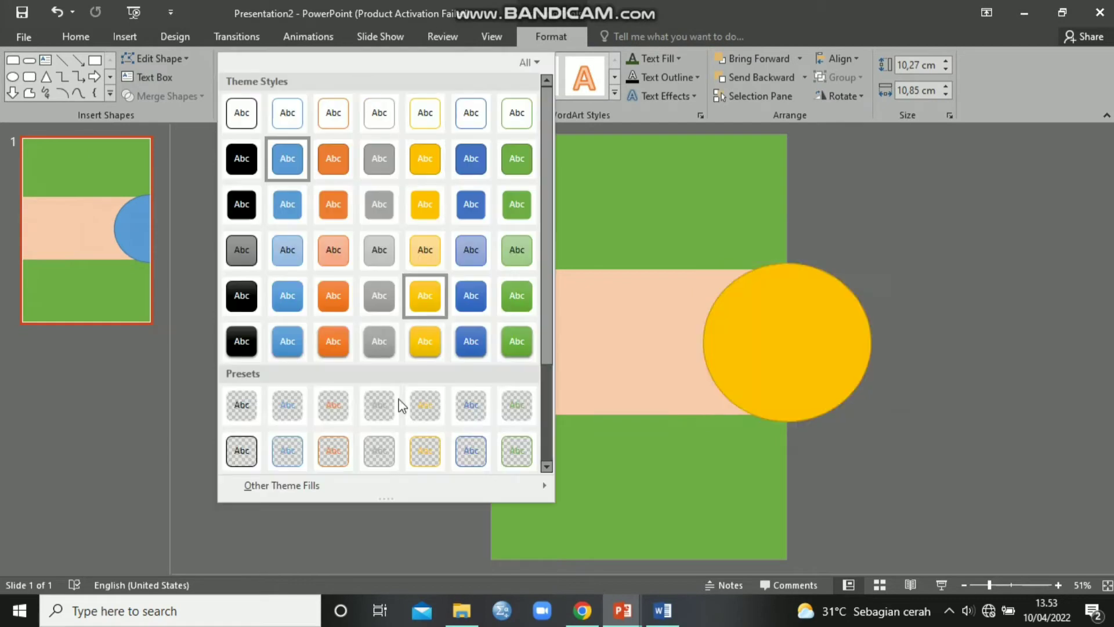
scroll(436, 369, "down", 3)
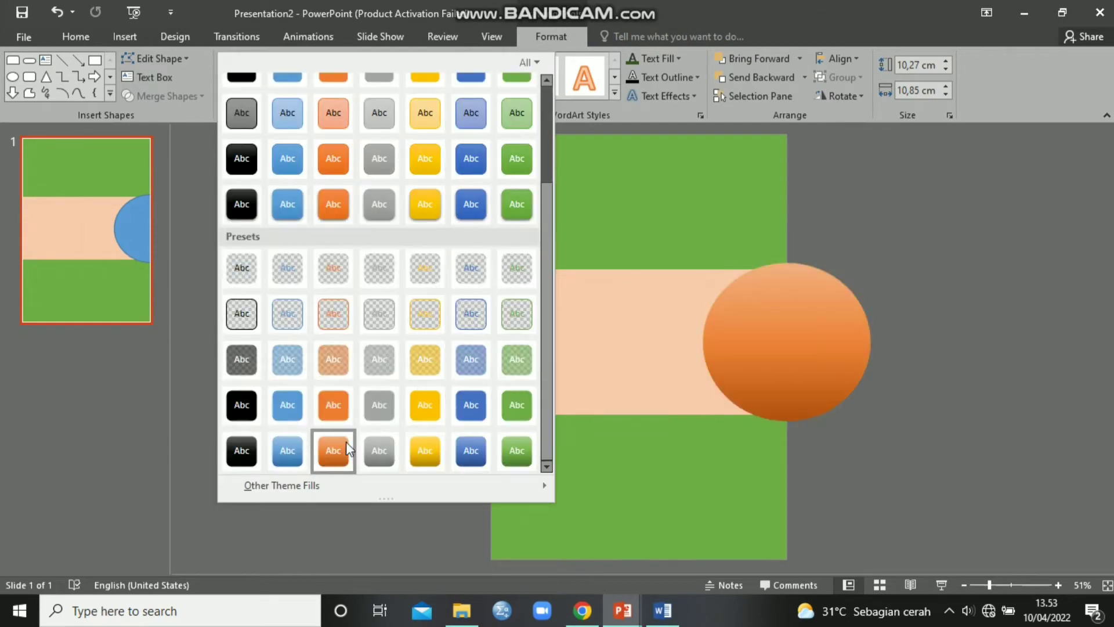
left_click(288, 409)
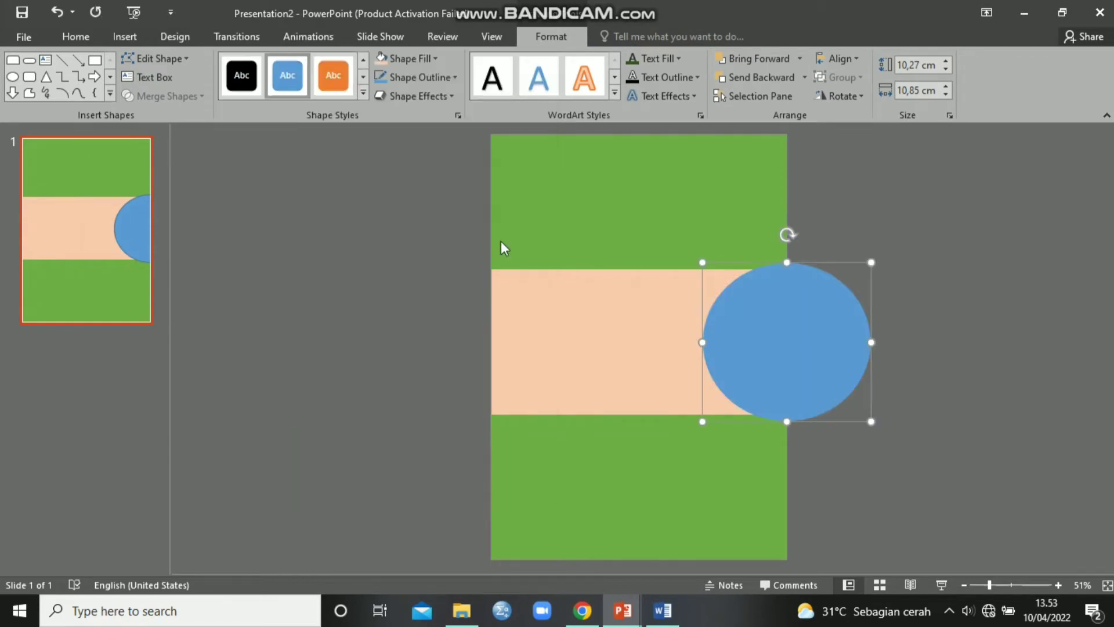
Step: Add the centred inner shadow effect to the blue circle
left_click(410, 95)
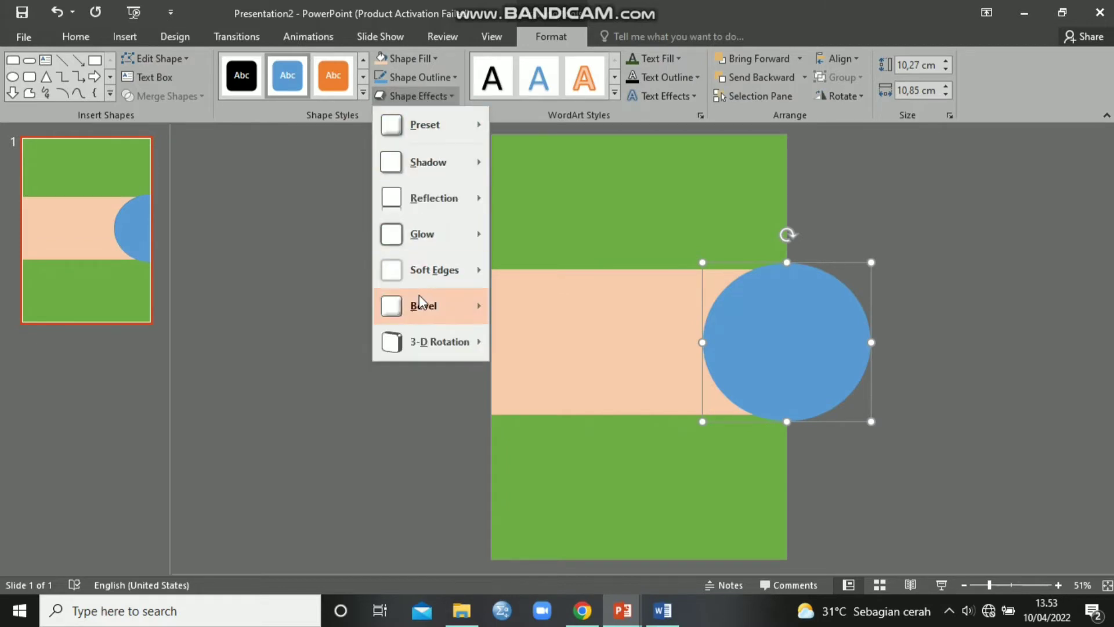
mouse_move(430, 312)
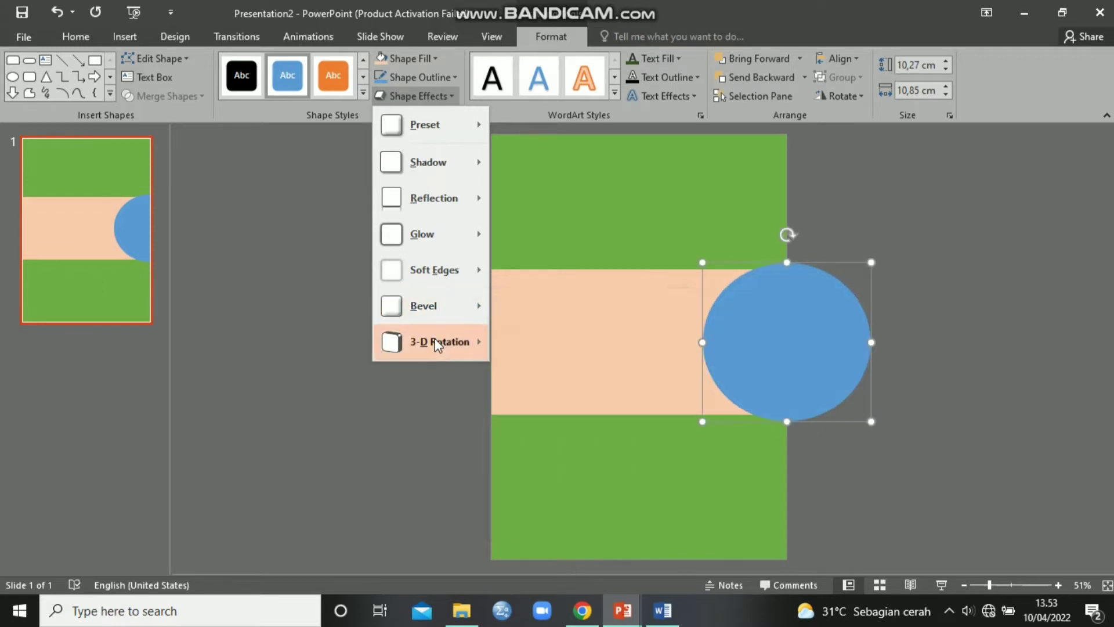
mouse_move(441, 341)
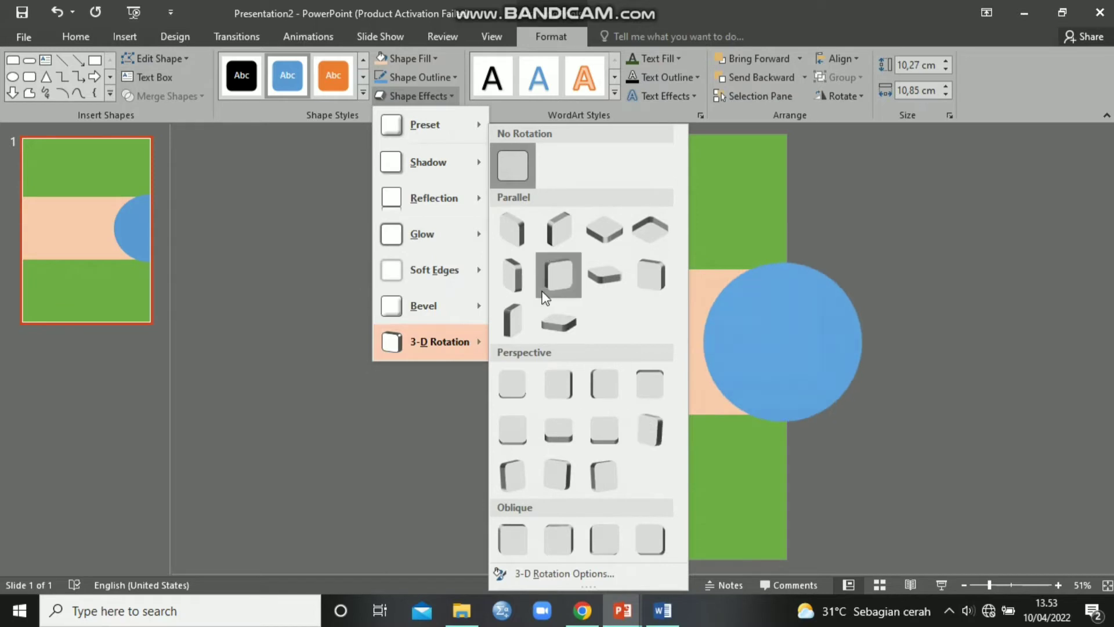
mouse_move(398, 232)
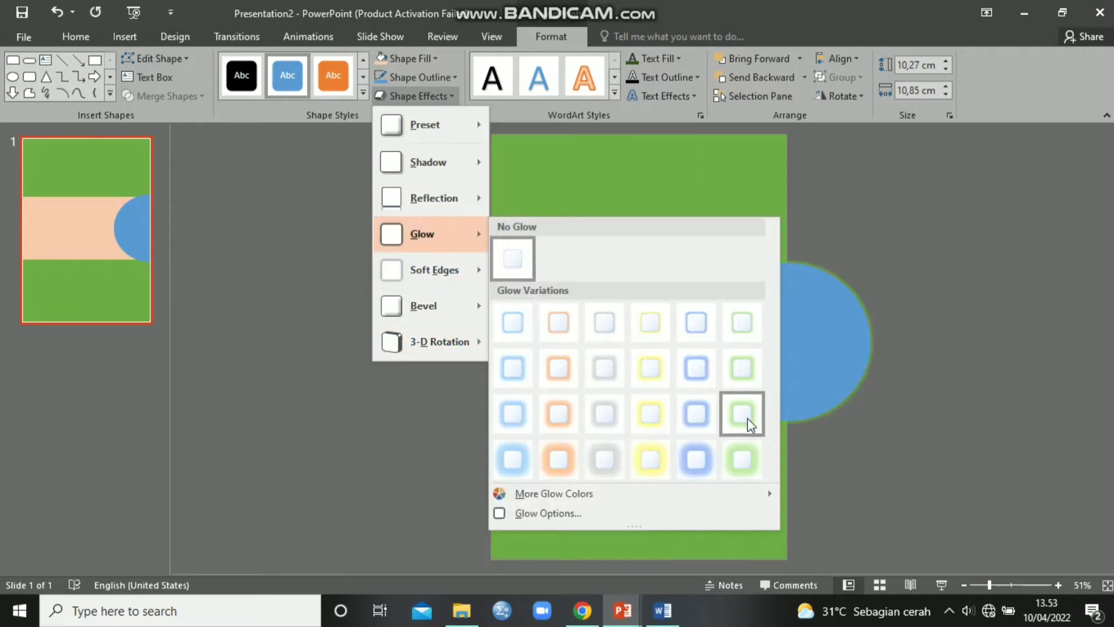
mouse_move(422, 282)
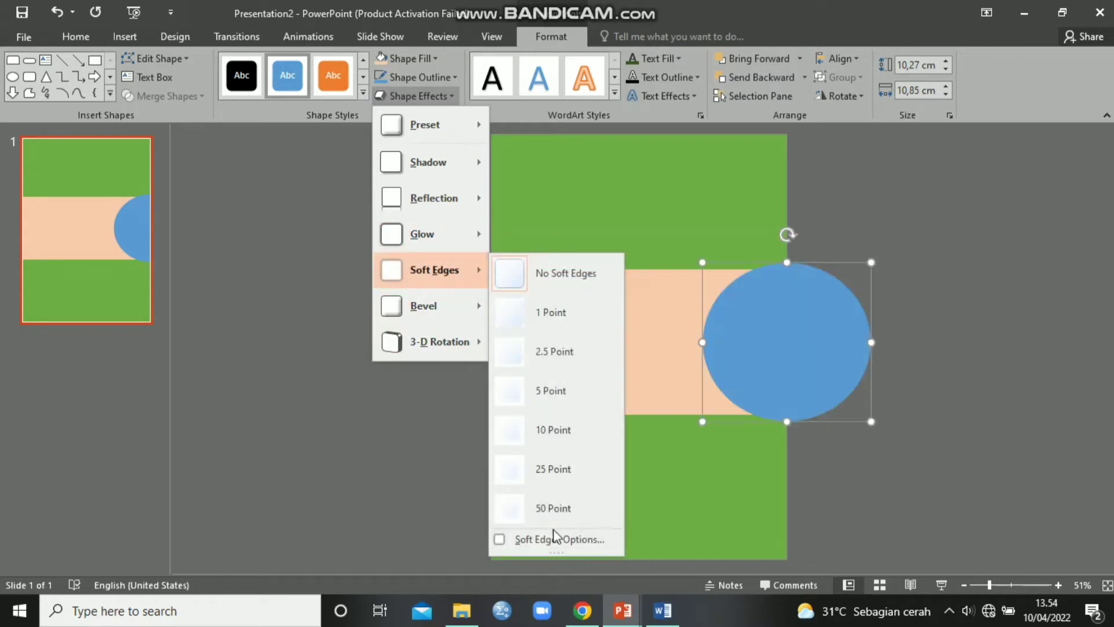
mouse_move(453, 163)
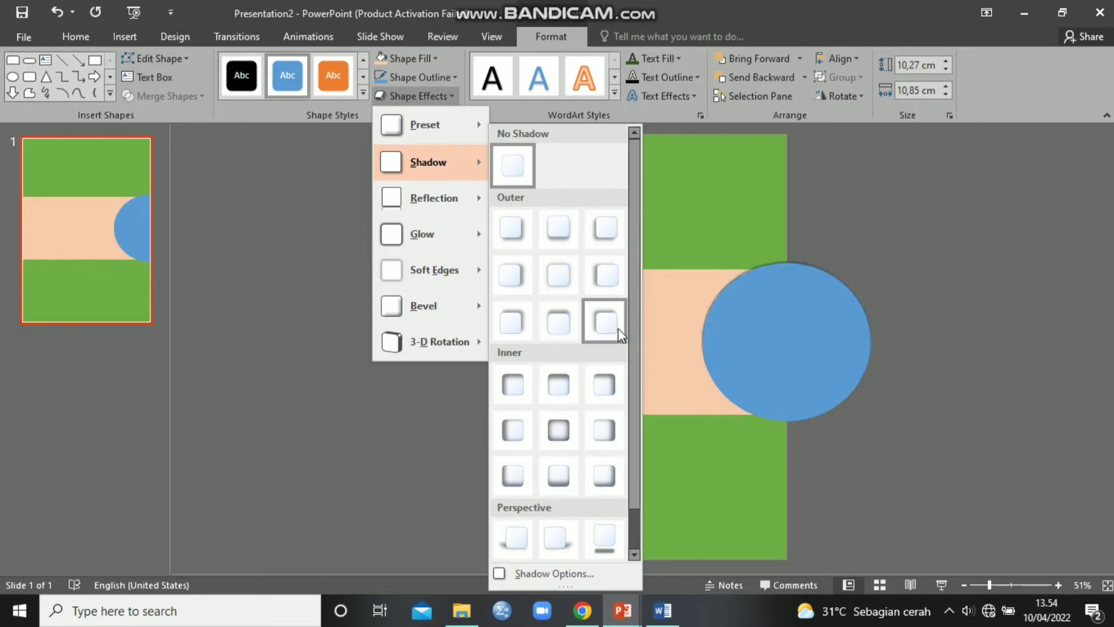
left_click(555, 436)
left_click(572, 305)
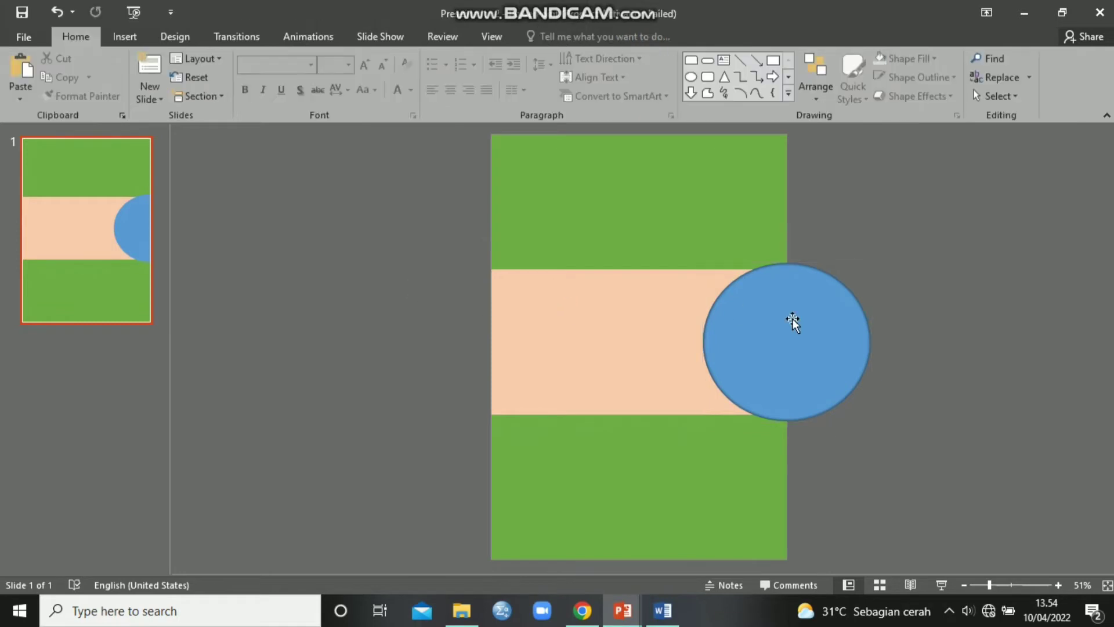
Step: Fill the circle with the theme's darkest green shade and centre it vertically on the band's right end
left_click_drag(790, 319, 791, 311)
left_click(435, 76)
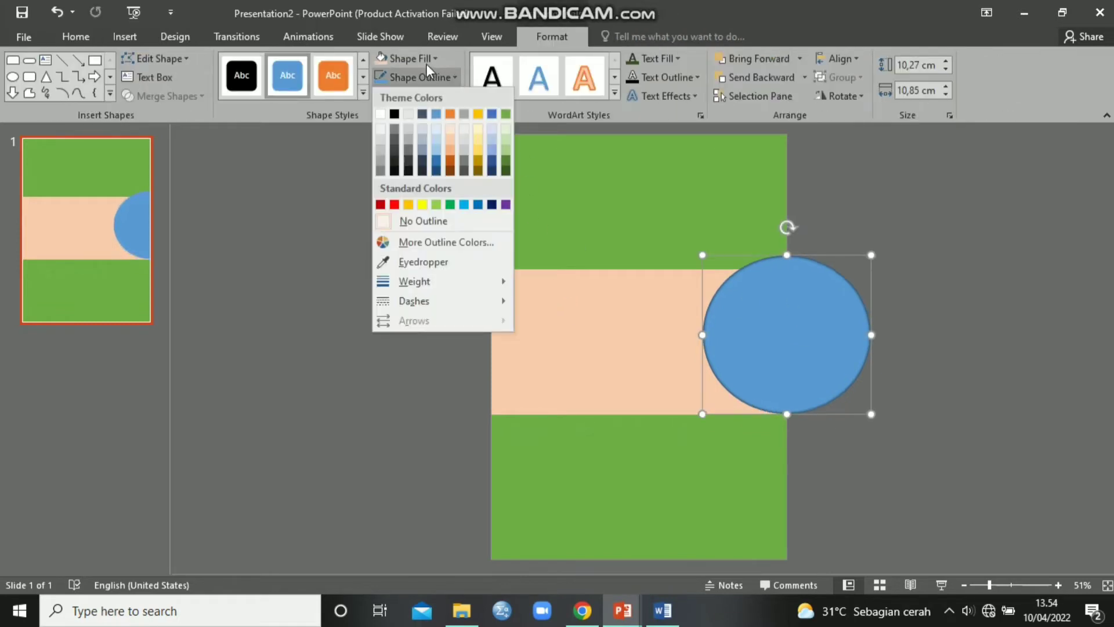
left_click(421, 59)
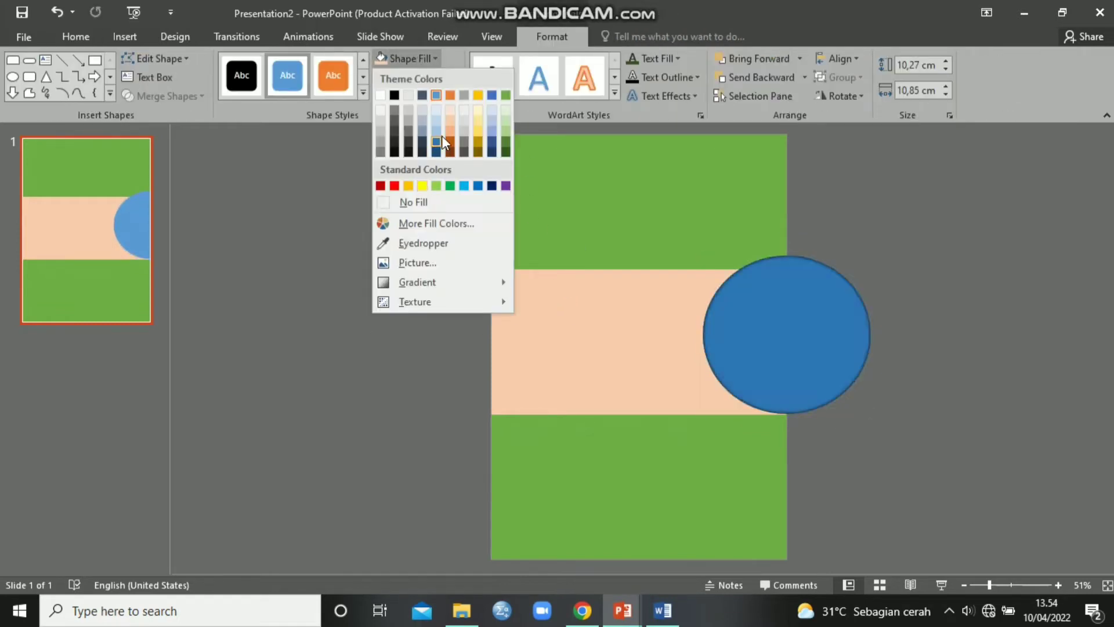
left_click(505, 153)
left_click_drag(749, 343, 762, 348)
left_click(952, 296)
Step: Add a smaller concentric copy of the dark green circle, about 7.78 cm high and 7.96 cm wide
left_click(753, 340)
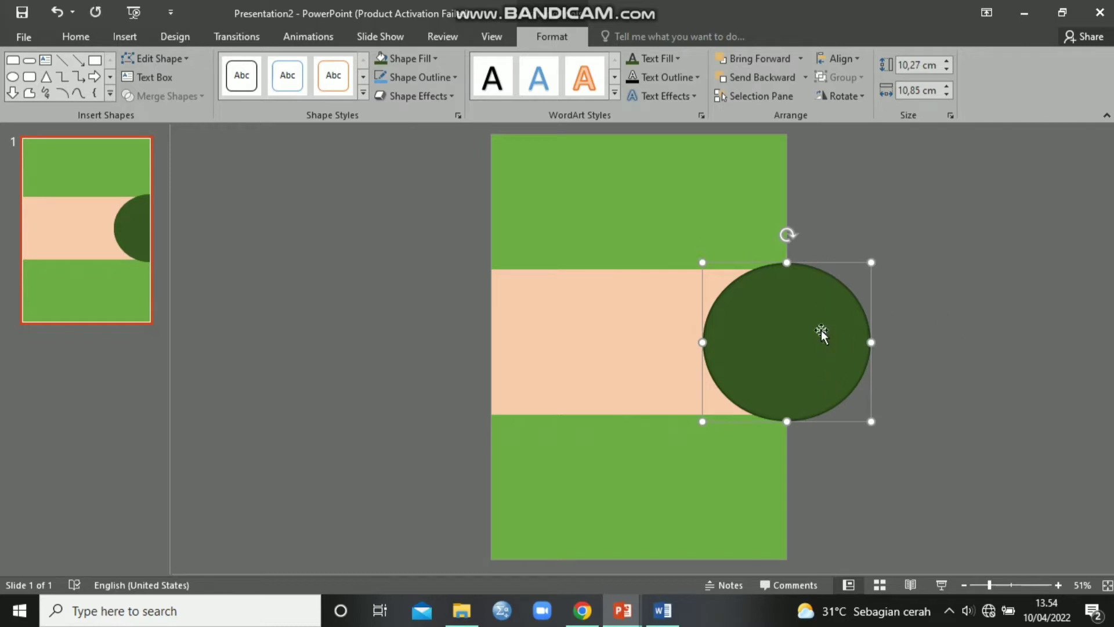
key("ctrl+c")
key("ctrl+v")
left_click_drag(809, 344, 524, 326)
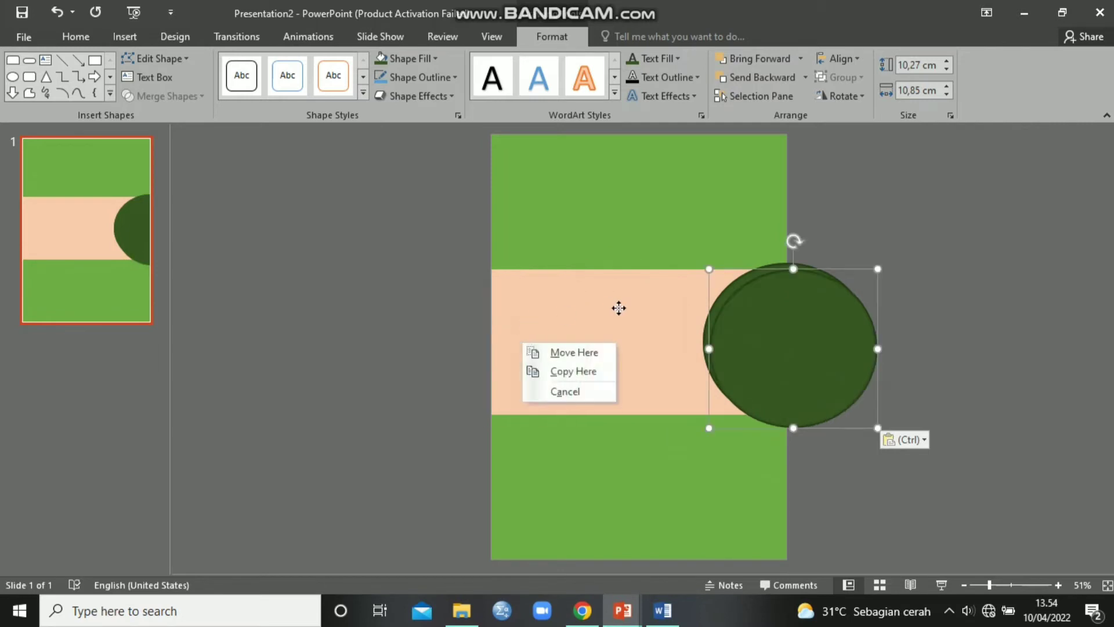
left_click(574, 352)
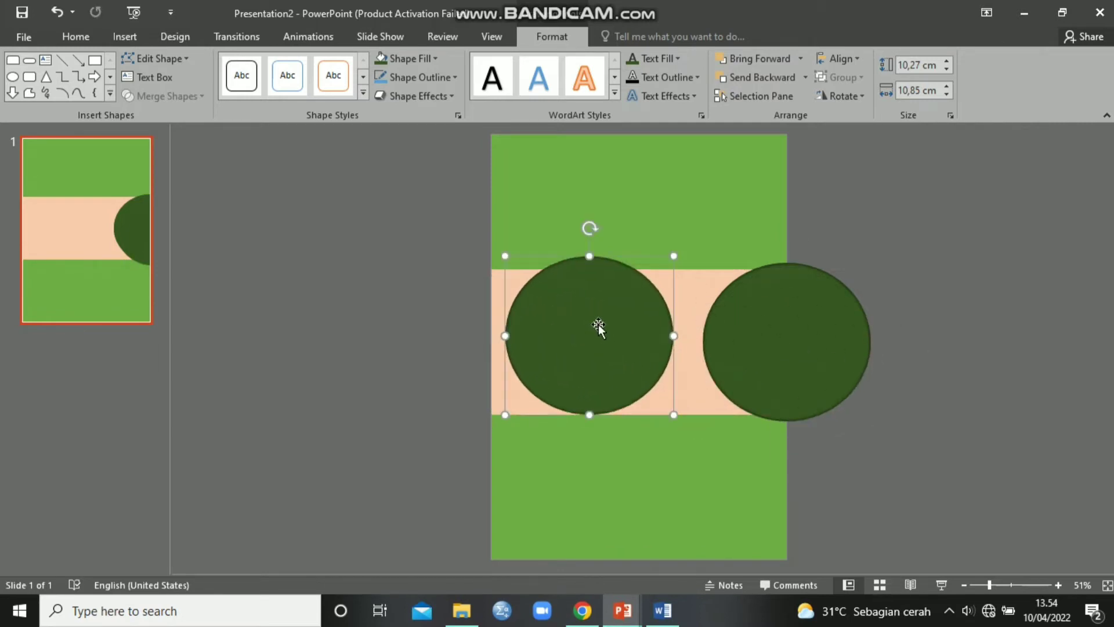
left_click_drag(673, 413, 629, 375)
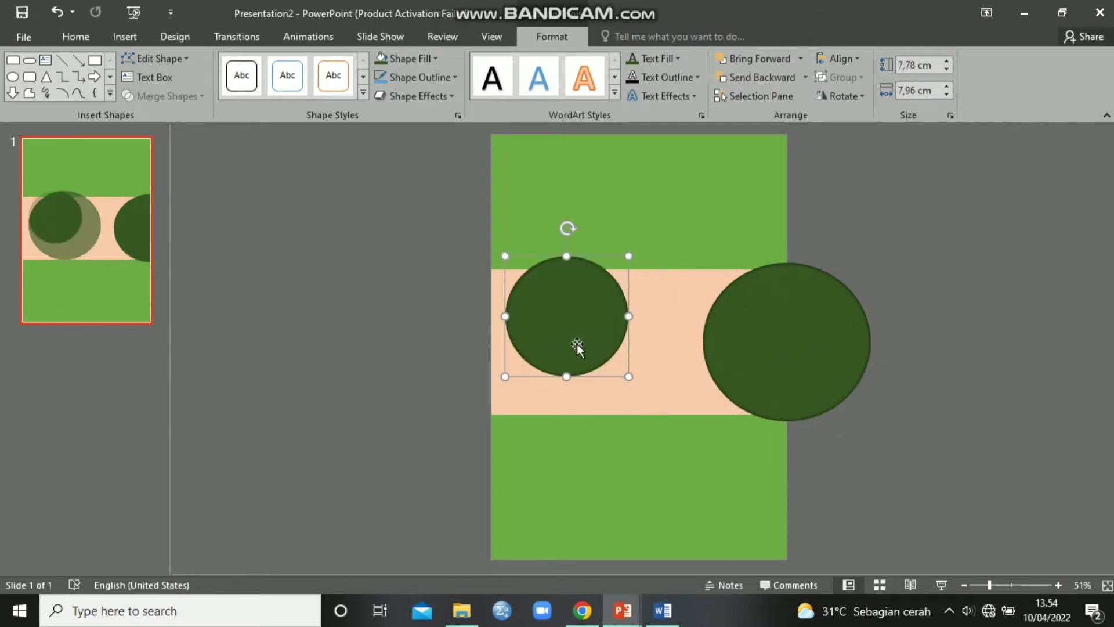
left_click_drag(576, 348, 792, 363)
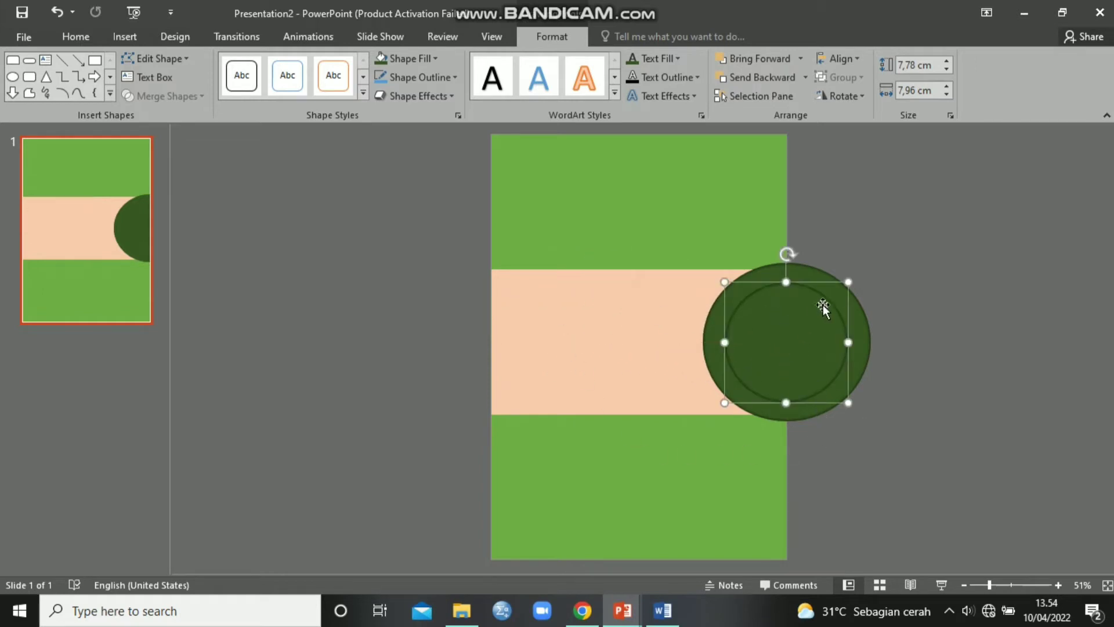
Step: Fill the inner circle with the theme's base green, leaving it selected
left_click(409, 58)
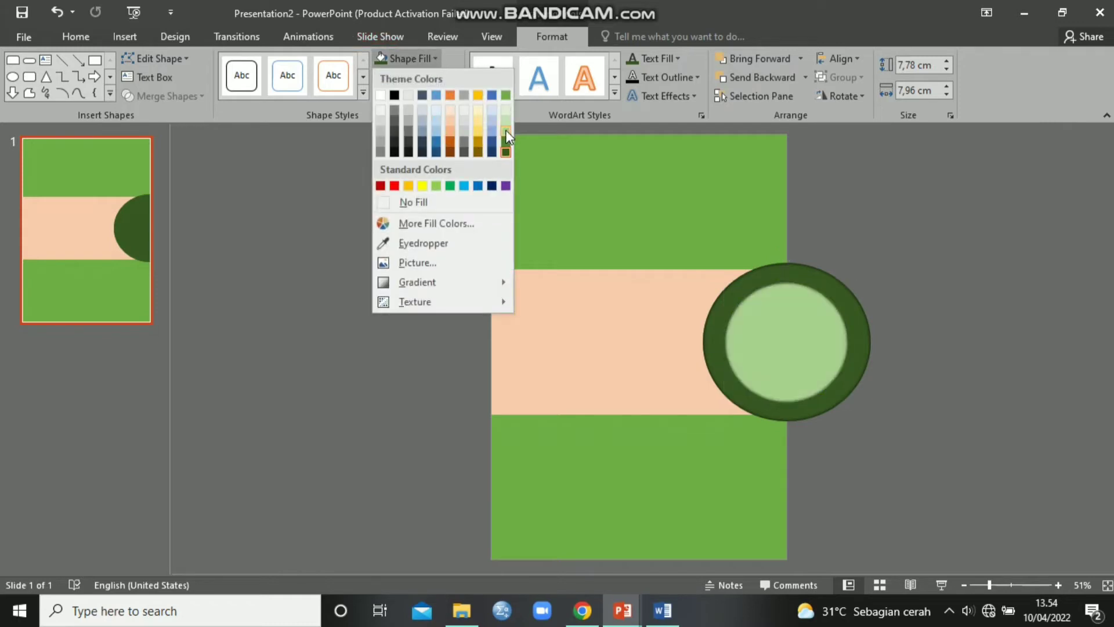
left_click(507, 95)
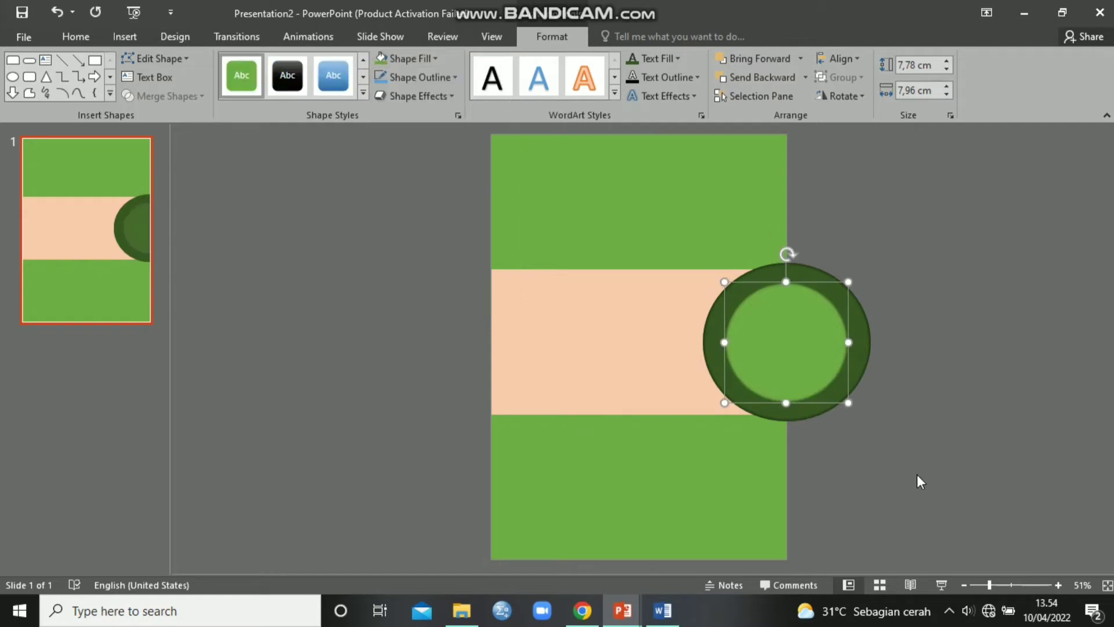
left_click(949, 402)
left_click(804, 331)
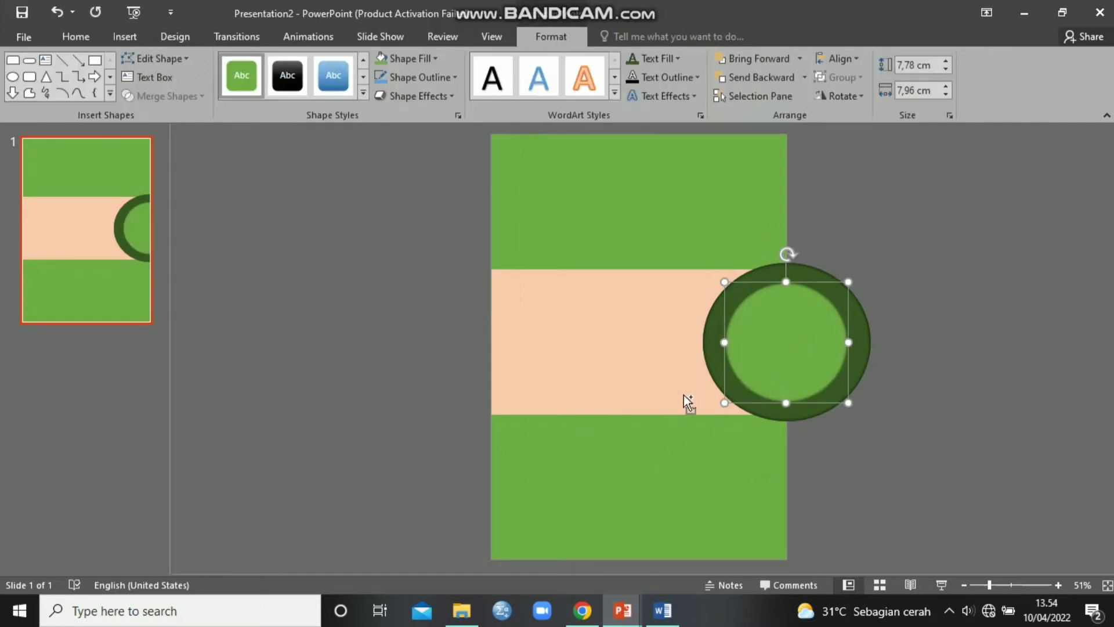
Step: Add a copy of the inner green circle and fill it with the band's light orange
key("ctrl+v")
left_click(409, 59)
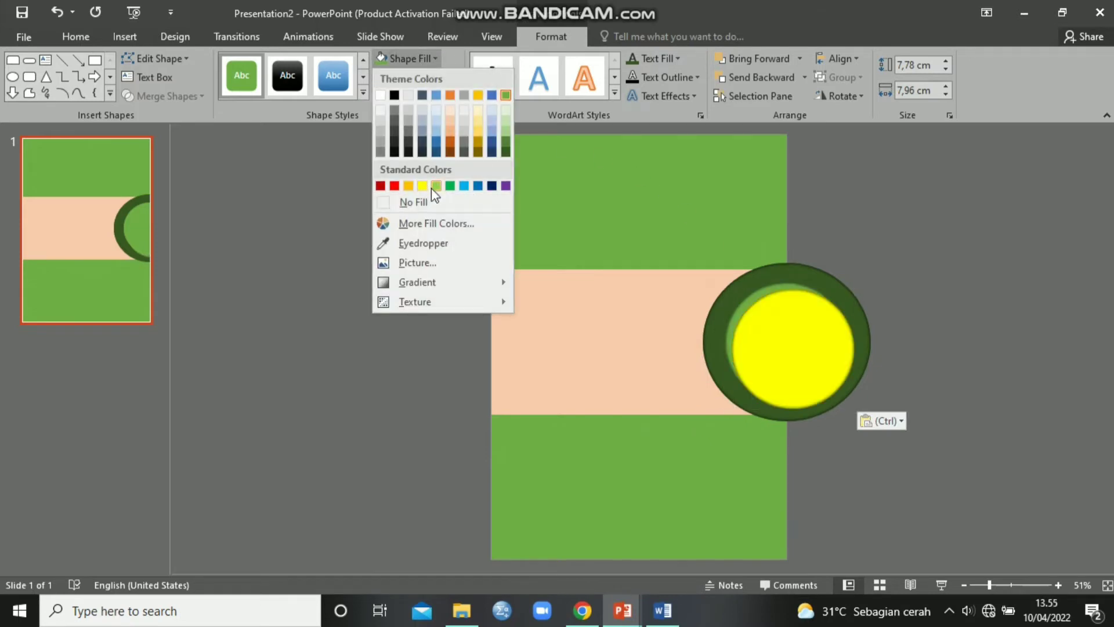
left_click(454, 119)
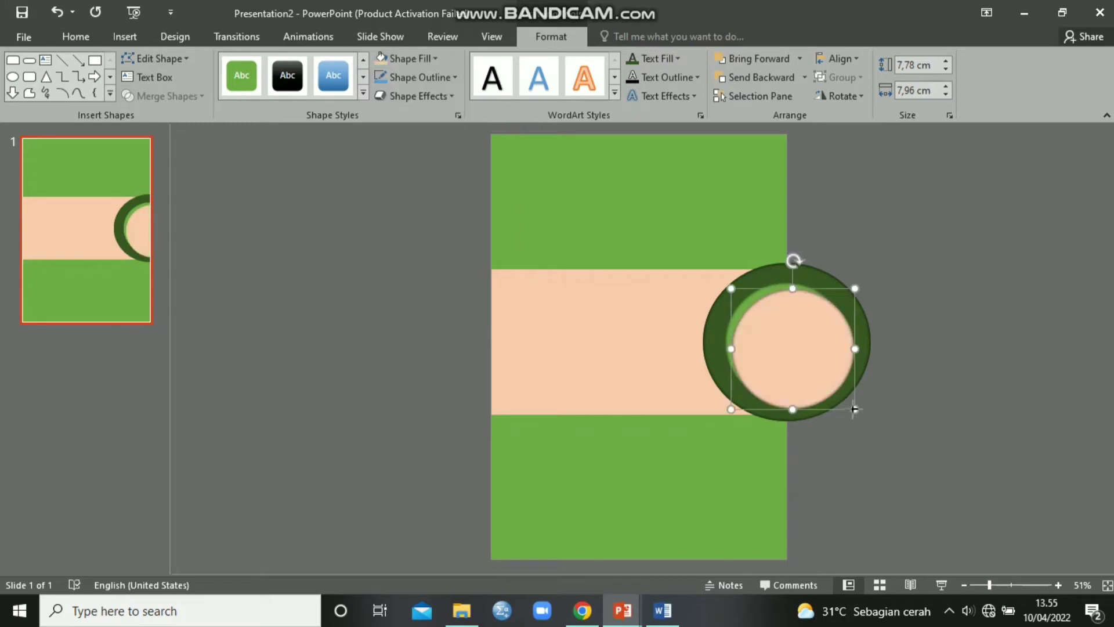
Step: Shrink the light orange circle and centre it inside the green circle to form a concentric ring
left_click_drag(854, 409, 778, 340)
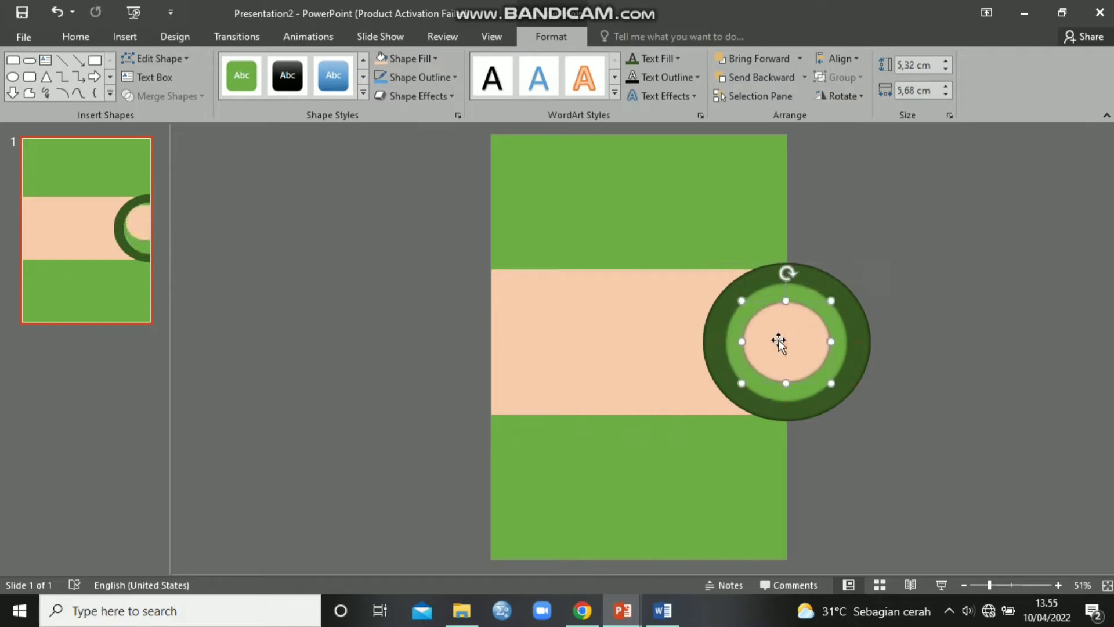
left_click(961, 525)
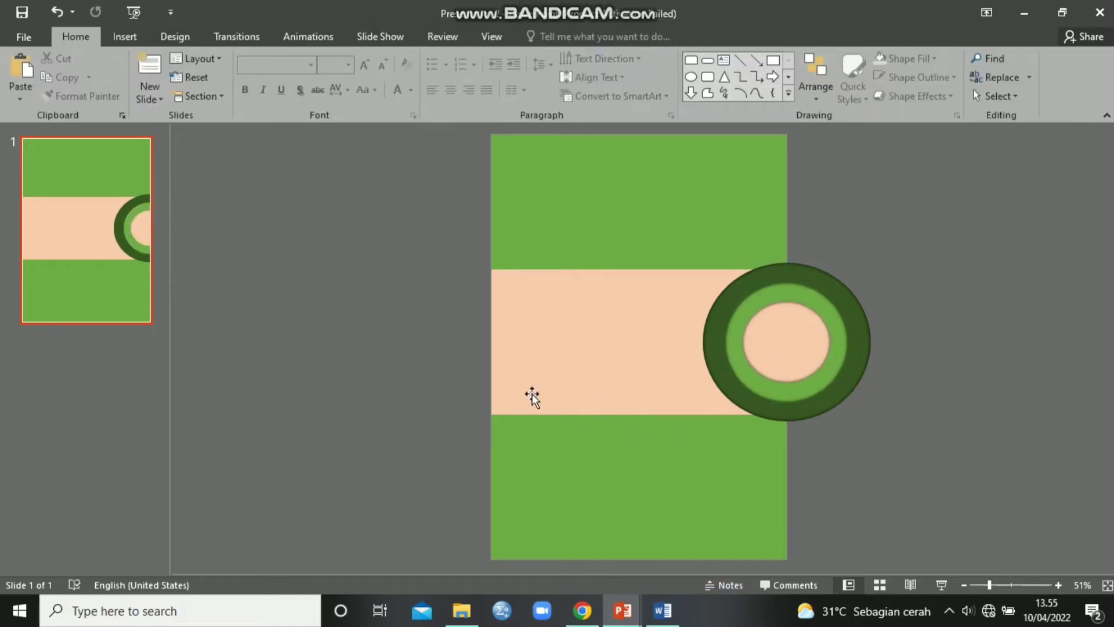
left_click(786, 348)
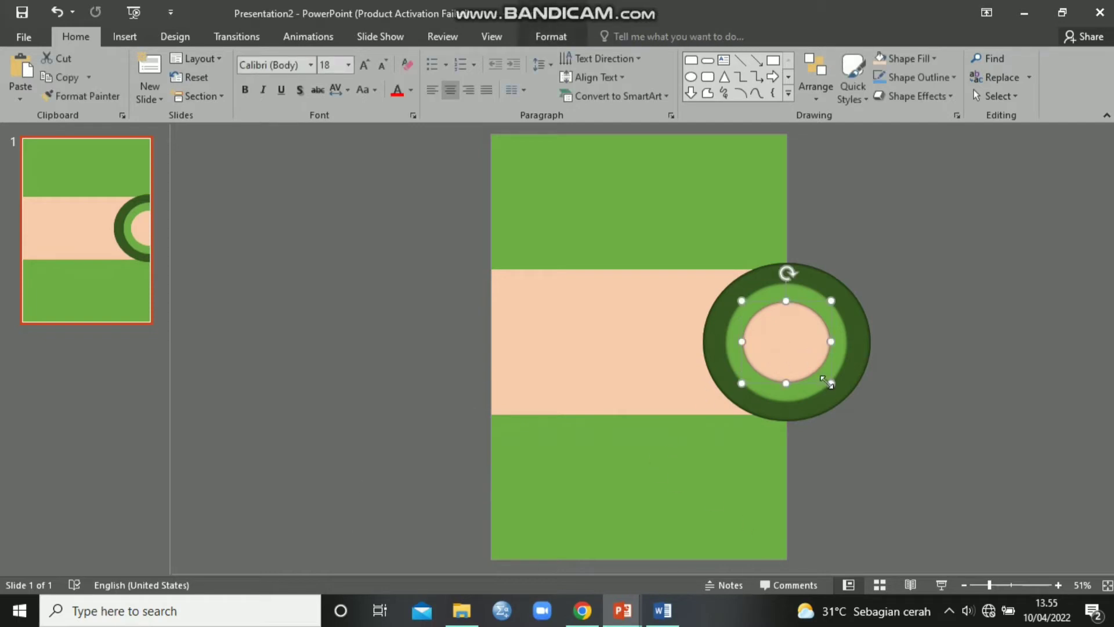
left_click_drag(827, 382, 824, 380)
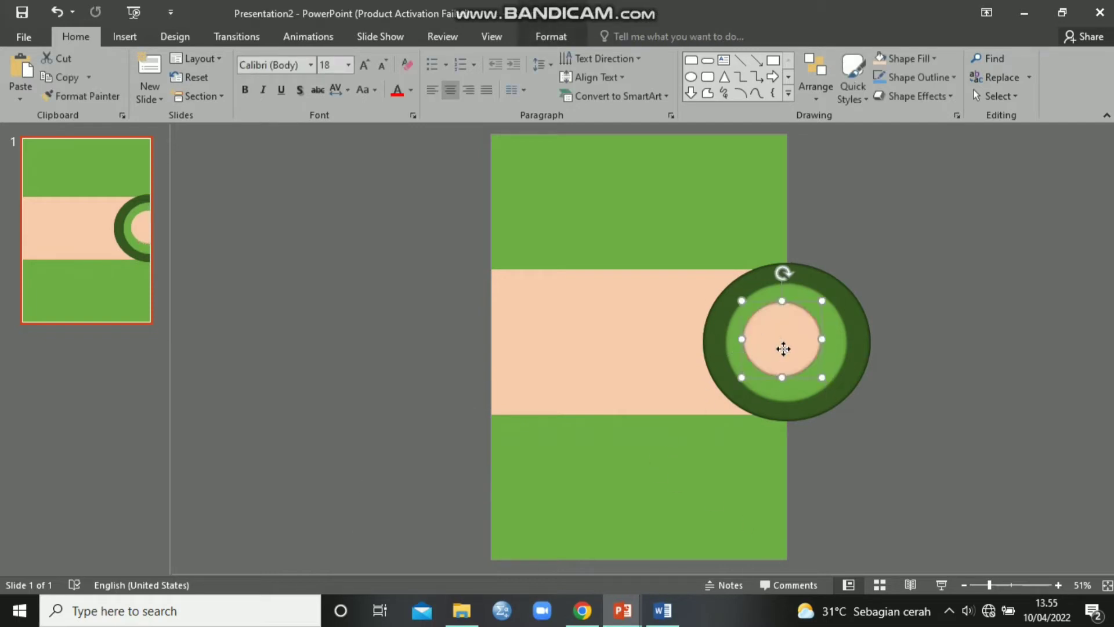
left_click_drag(783, 348, 789, 349)
left_click(928, 373)
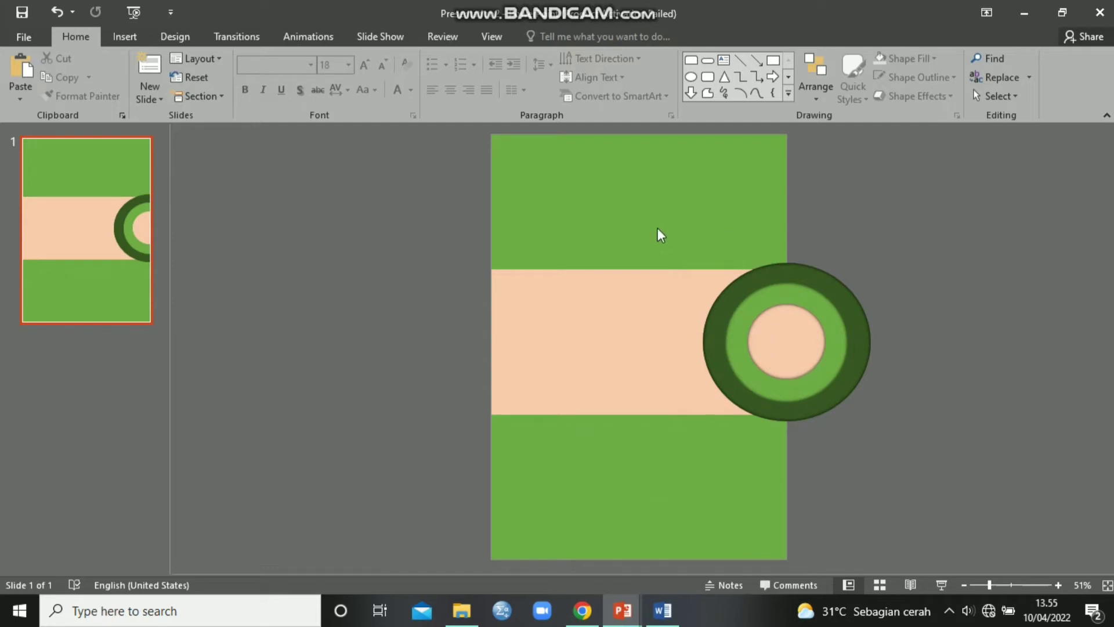
Step: Group the three concentric circles into one object
left_click_drag(658, 230, 875, 468)
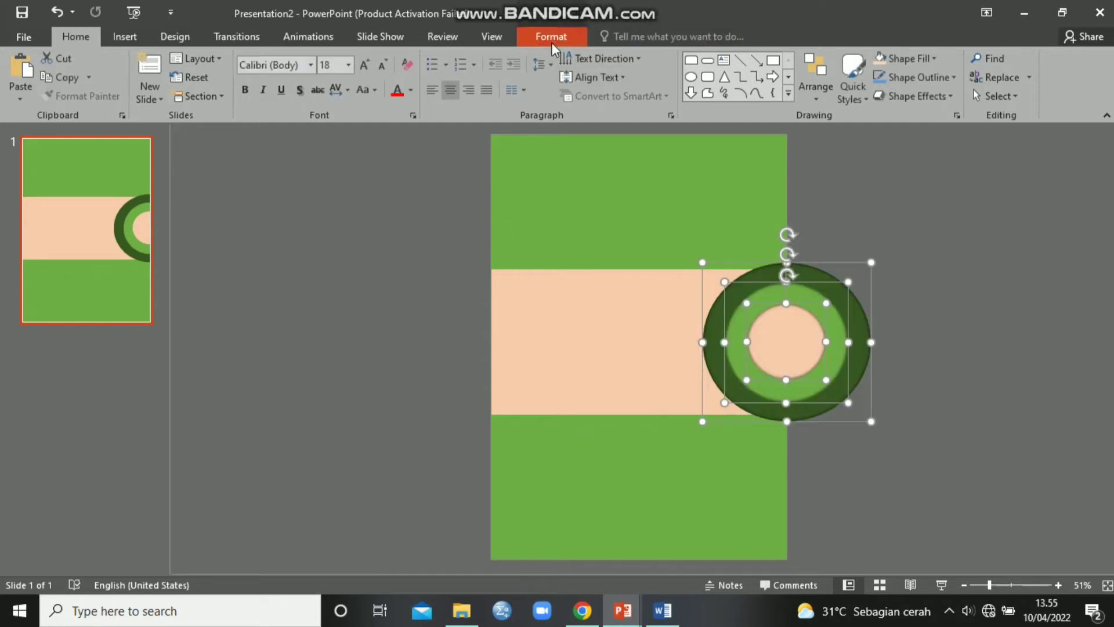
left_click(551, 36)
left_click(836, 78)
left_click(846, 100)
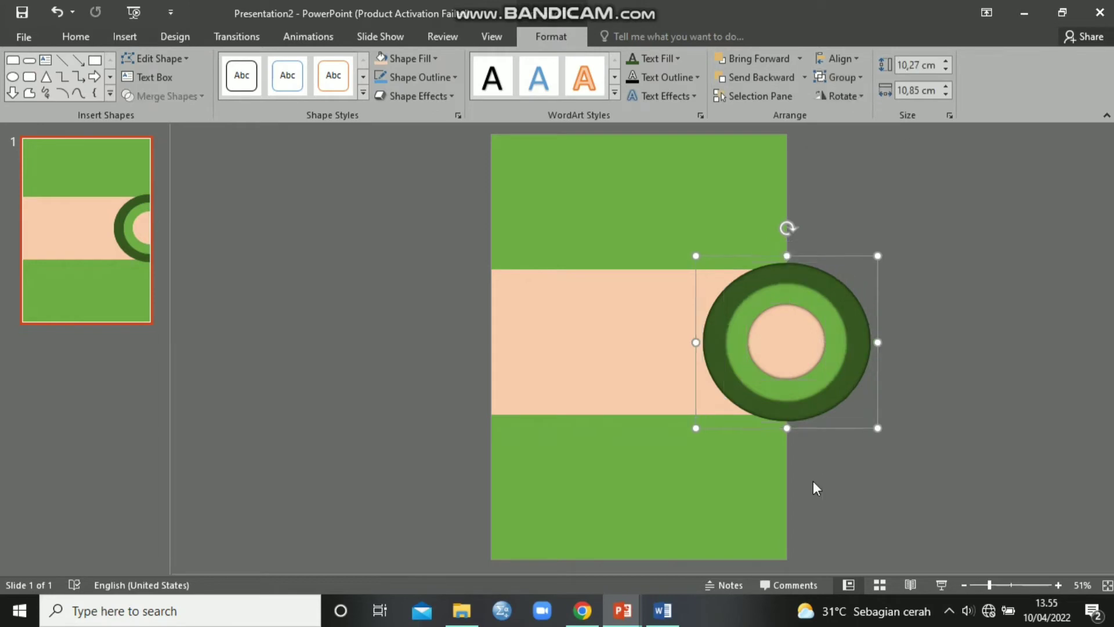
mouse_move(793, 375)
left_mouse_down()
mouse_move(542, 436)
mouse_move(815, 362)
mouse_move(788, 356)
mouse_move(792, 377)
left_mouse_up()
left_click(387, 324)
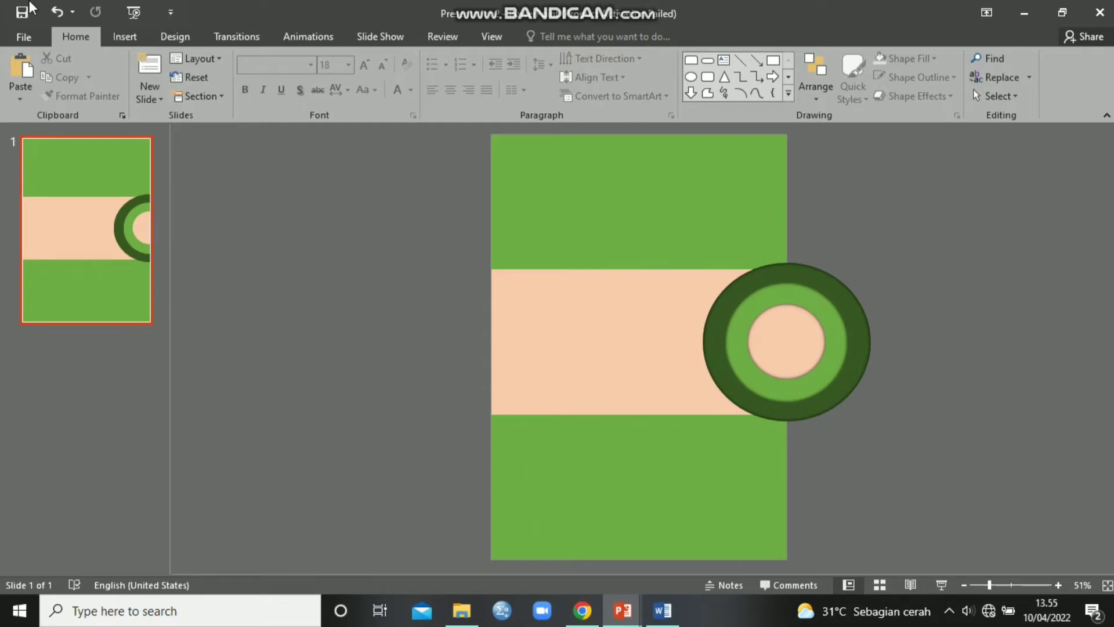
Step: Draw a small circle about 2.49 cm high and 2.59 cm wide in the cover's lower-left green area
left_click(124, 36)
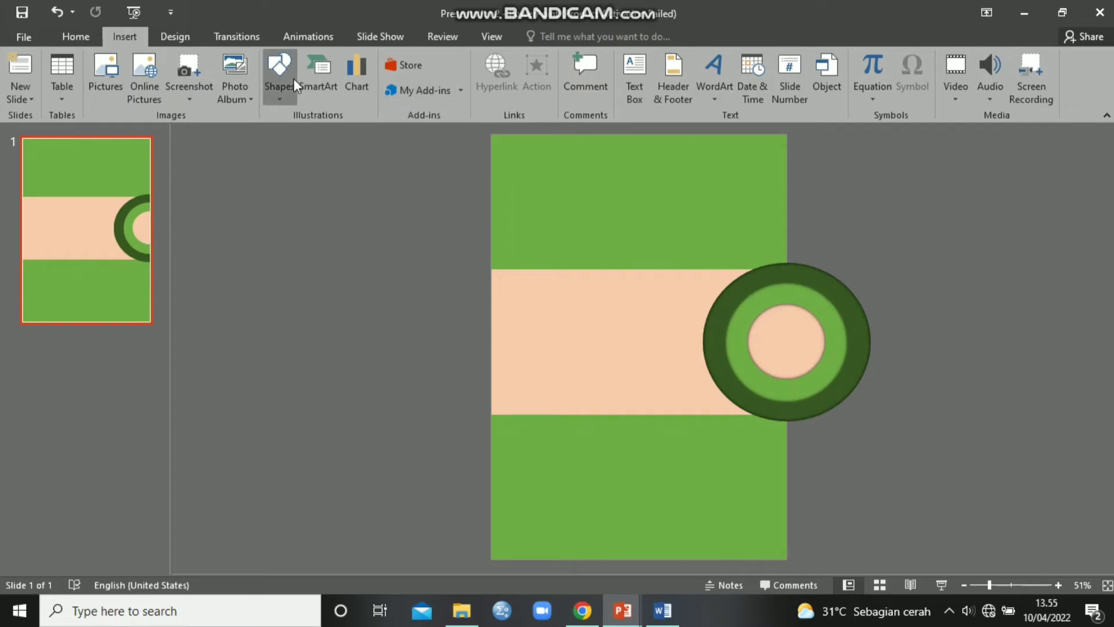
left_click(279, 76)
left_click(287, 256)
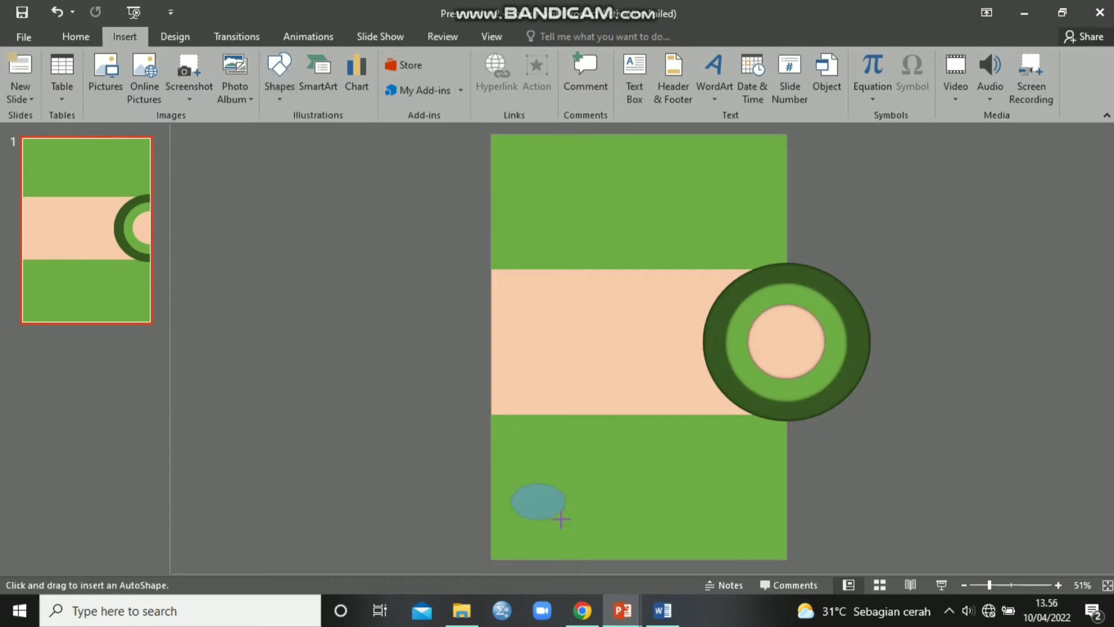
left_click_drag(550, 521, 550, 521)
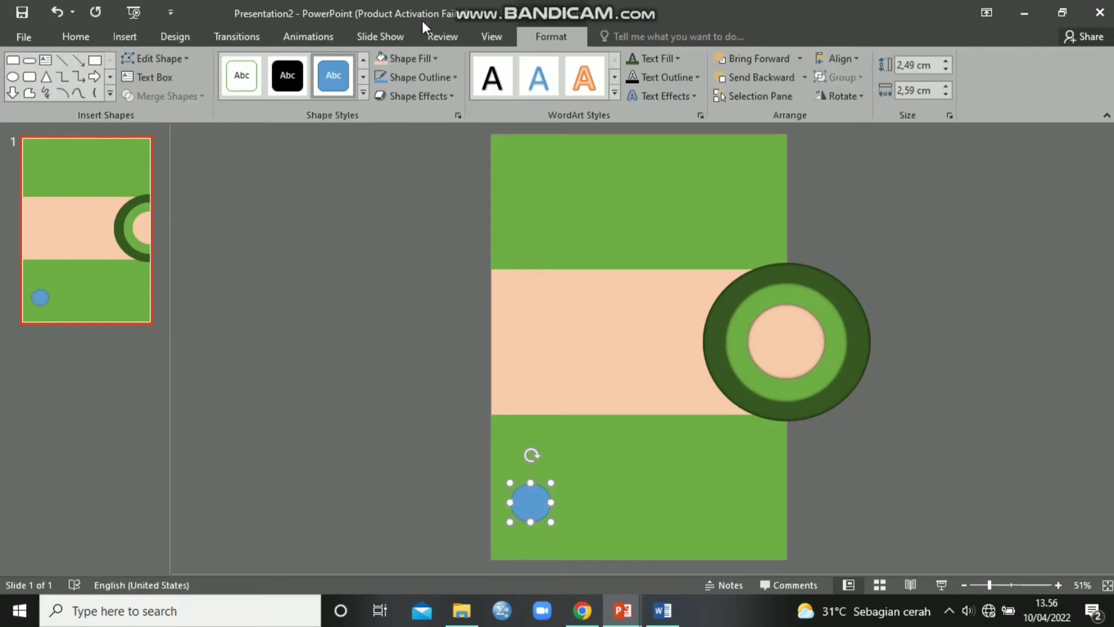
Step: Give the small circle the solid grey preset style with no bevel and move it slightly lower
left_click(352, 96)
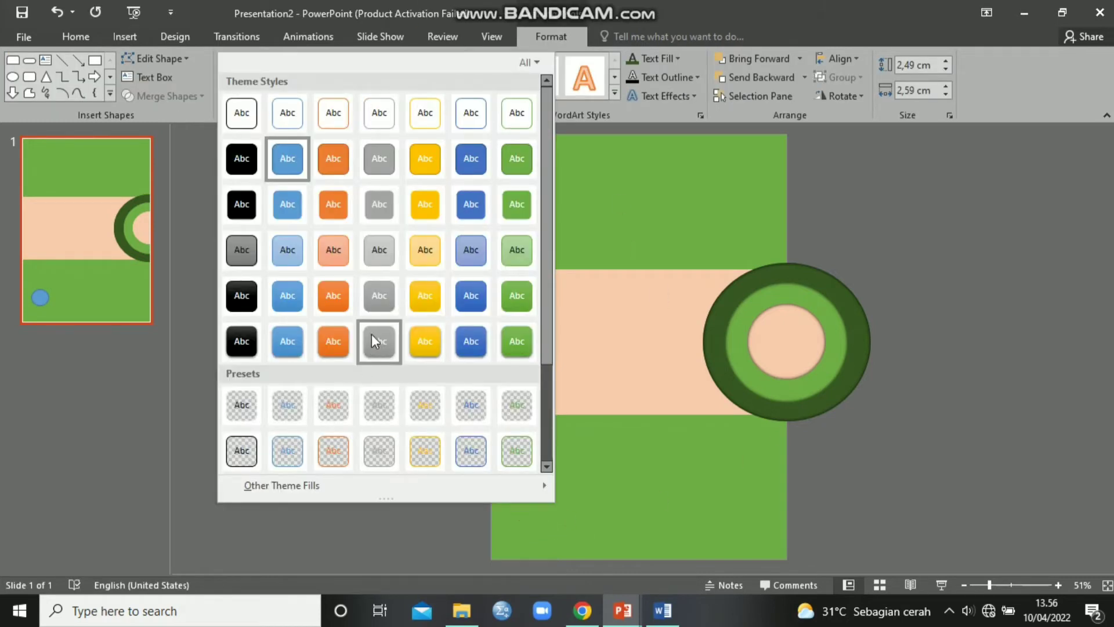
scroll(373, 334, "down", 3)
left_click(377, 404)
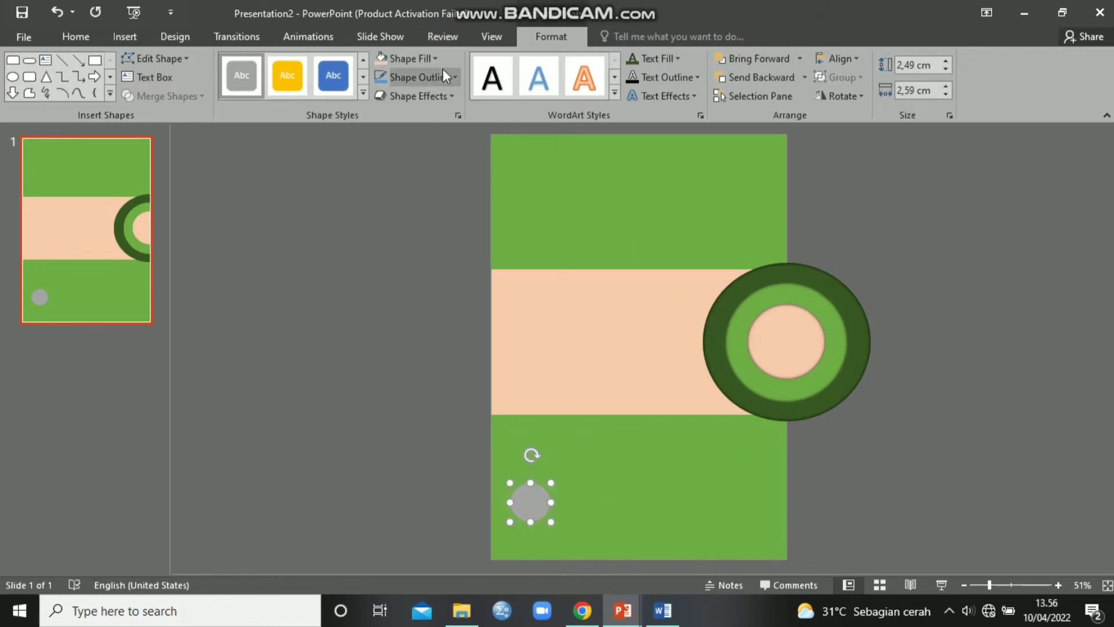
left_click(426, 95)
mouse_move(430, 308)
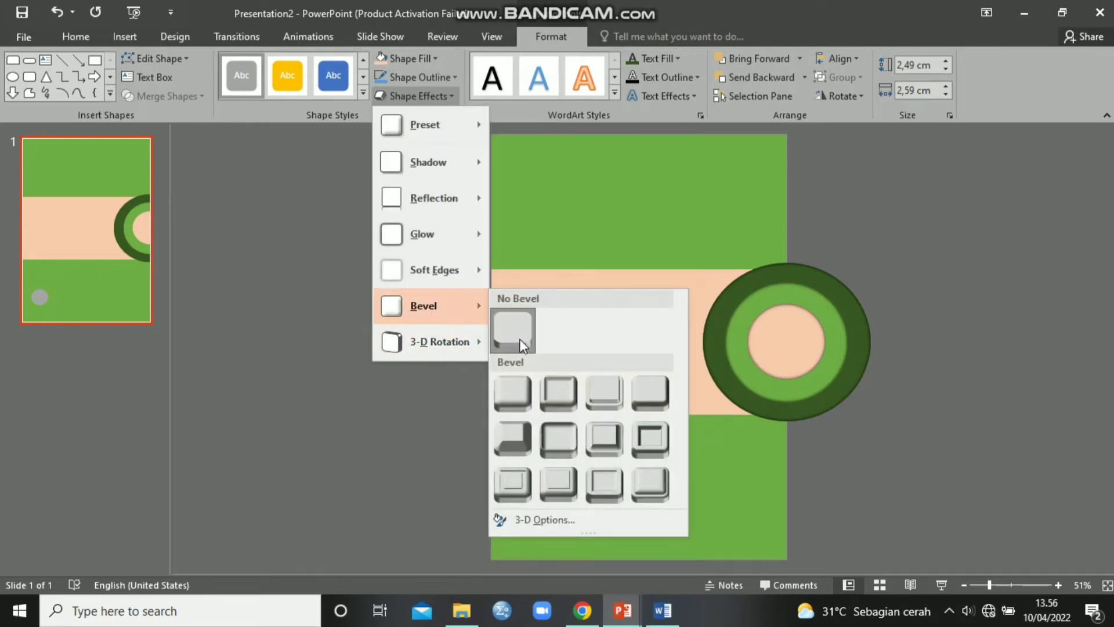
left_click(521, 339)
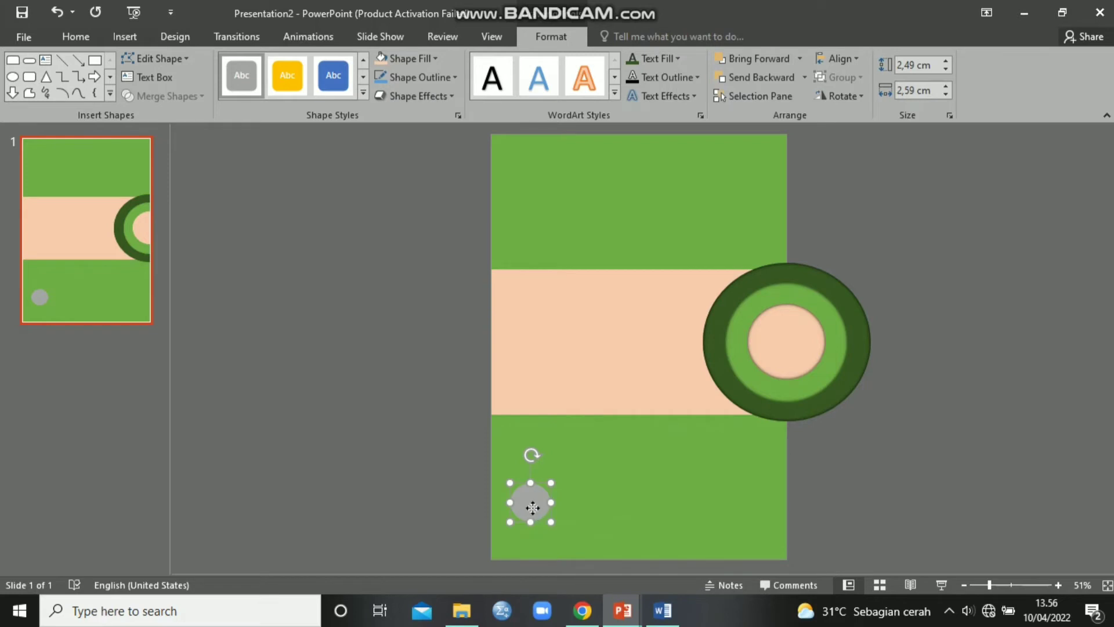
mouse_move(533, 507)
left_mouse_down()
mouse_move(595, 484)
mouse_move(552, 495)
mouse_move(532, 527)
left_mouse_up()
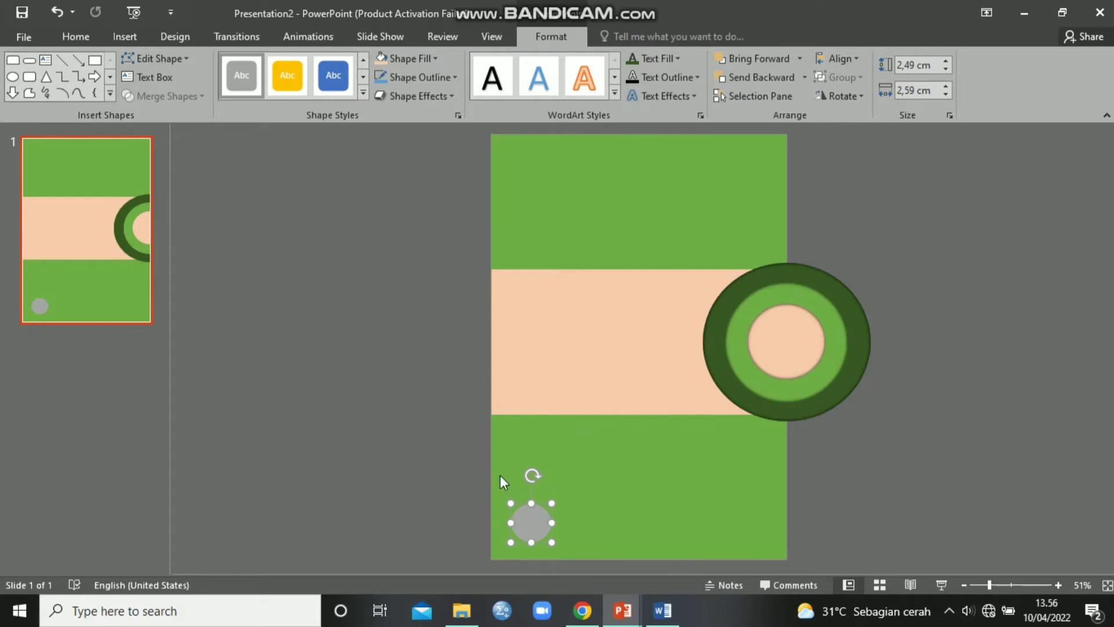
Step: Add a copy of the grey circle just above it in the theme's darker orange, about 3.12 cm high and 3.76 cm wide
key("ctrl+v")
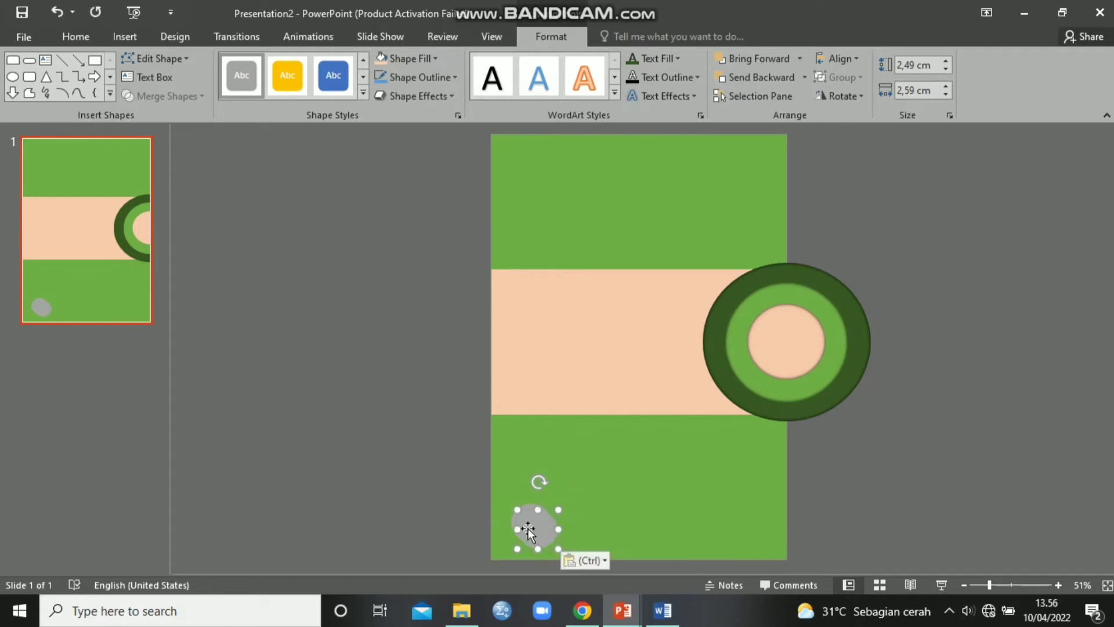
left_click_drag(525, 522, 532, 497)
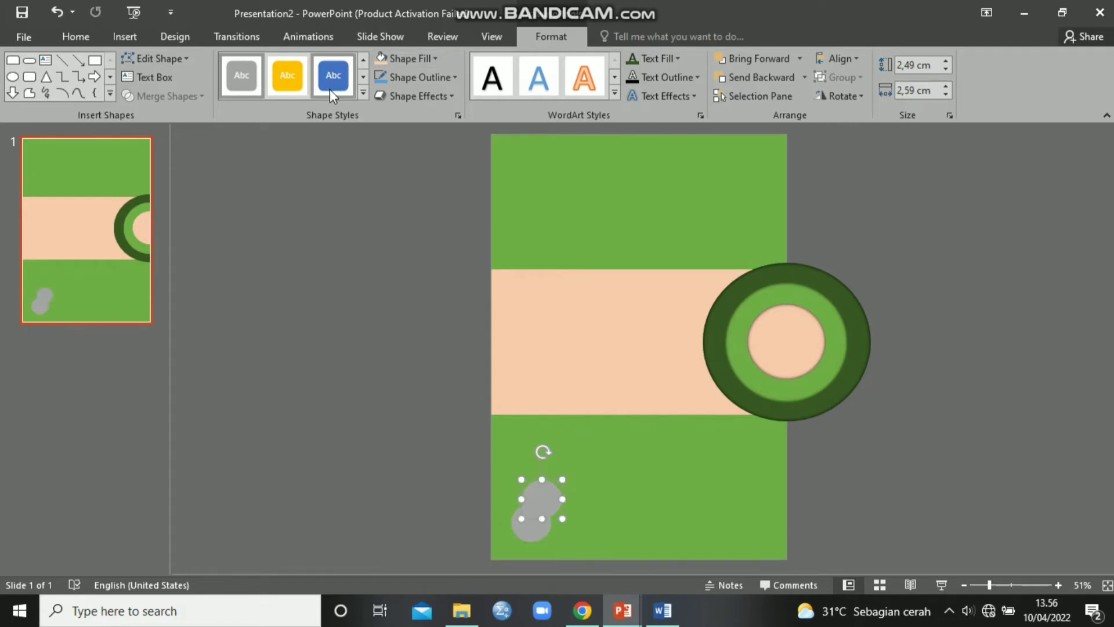
left_click(408, 55)
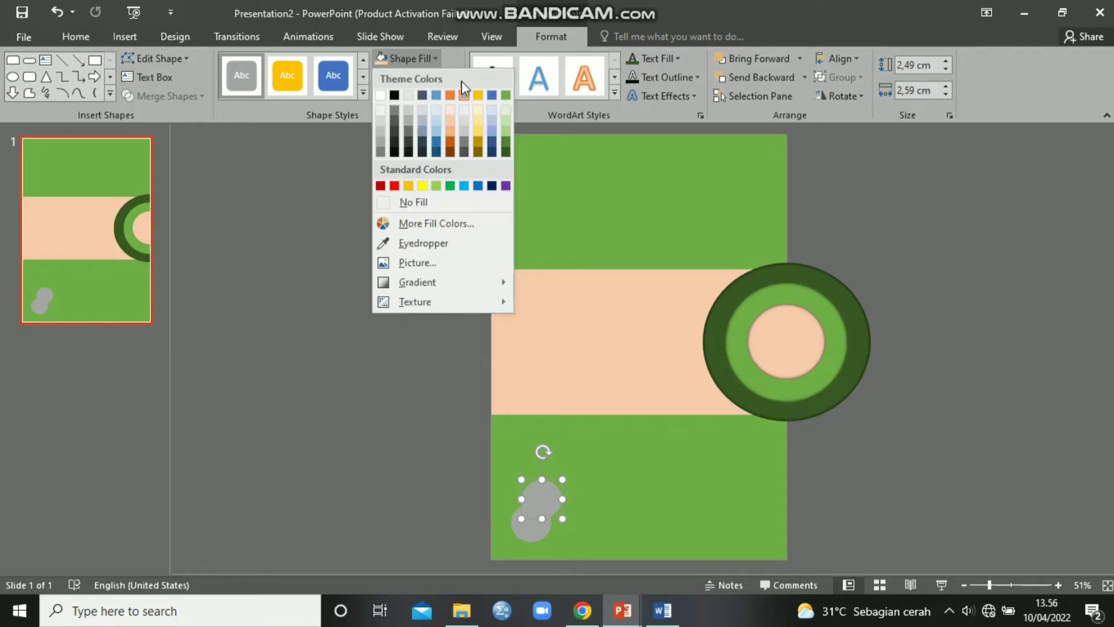
left_click(451, 144)
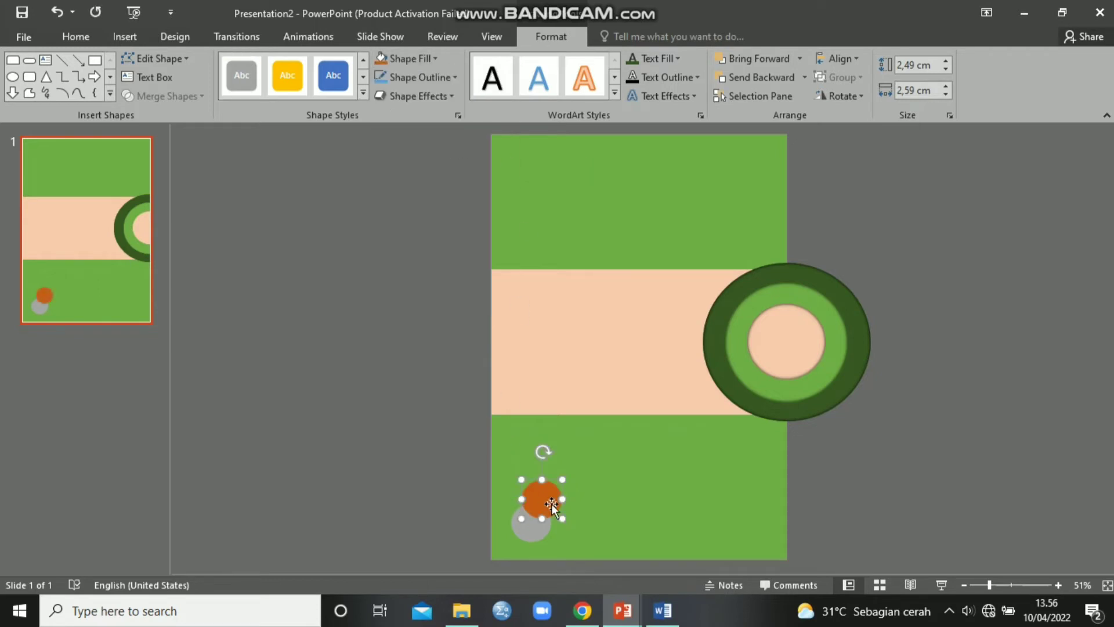
left_click_drag(541, 500, 570, 465)
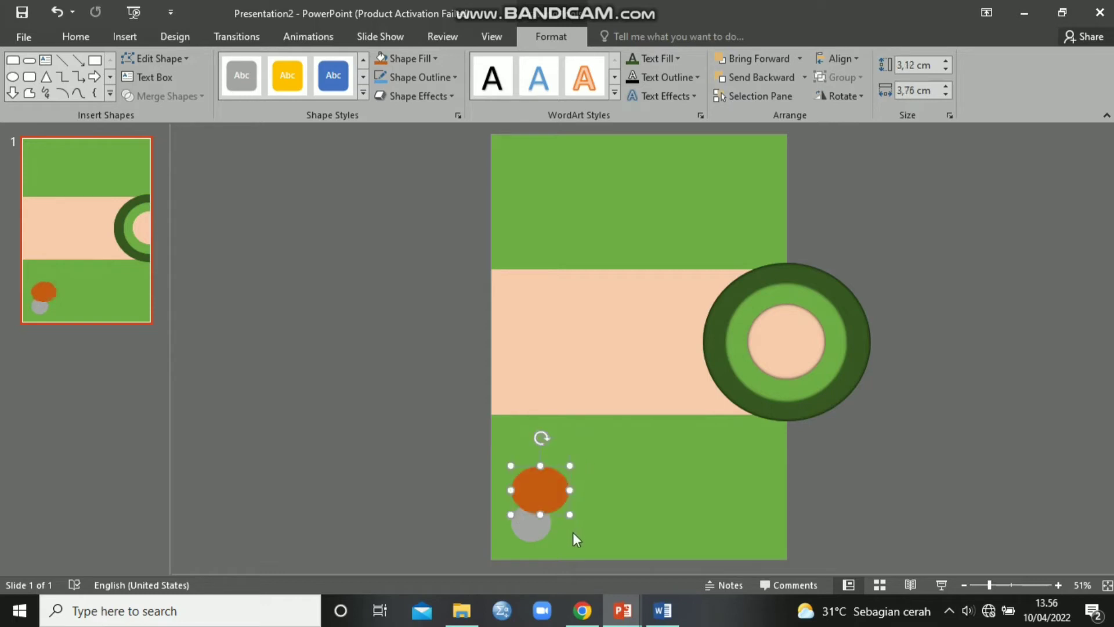
left_click(623, 468)
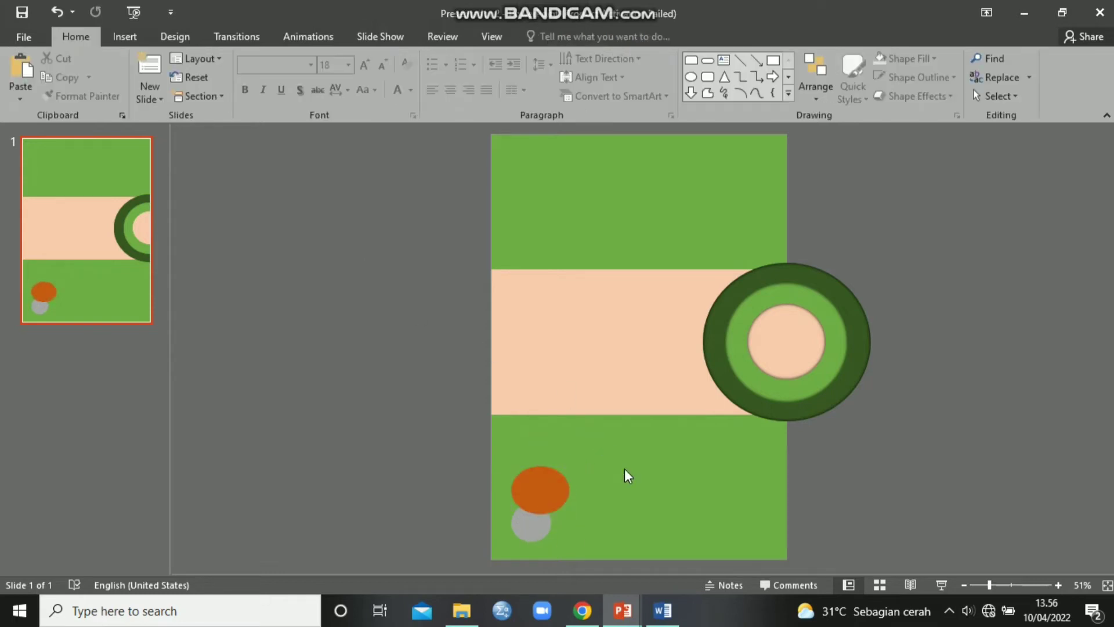
Step: Add another grey circle copy overlapping the orange one's lower right and fill it with custom light purple, RGB 192, 126, 194
key("ctrl+v")
left_click_drag(535, 538, 558, 524)
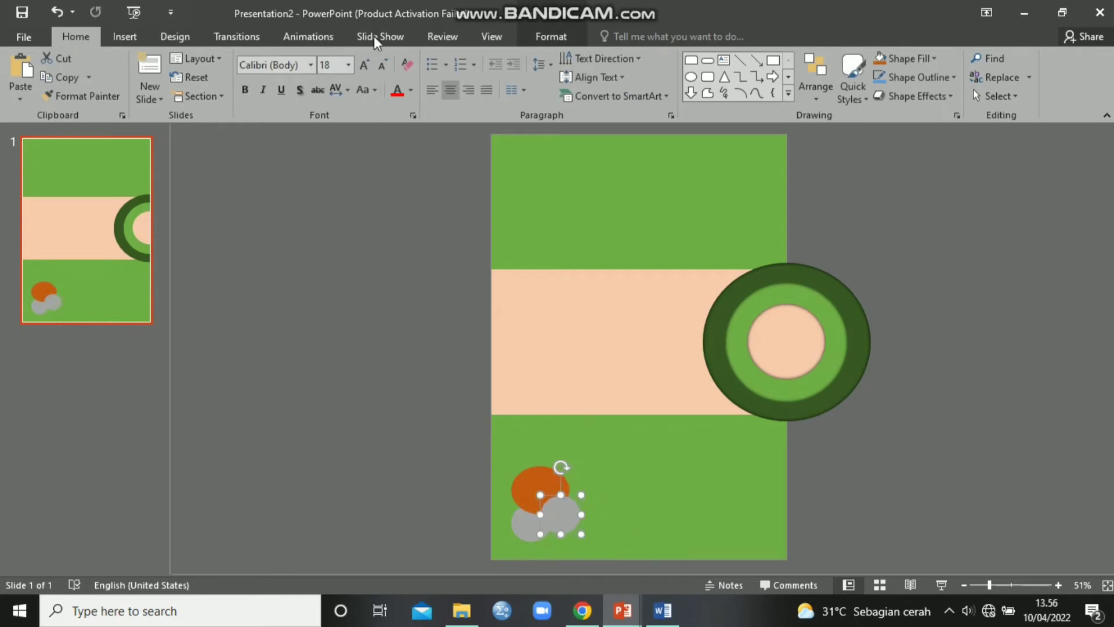
left_click(550, 36)
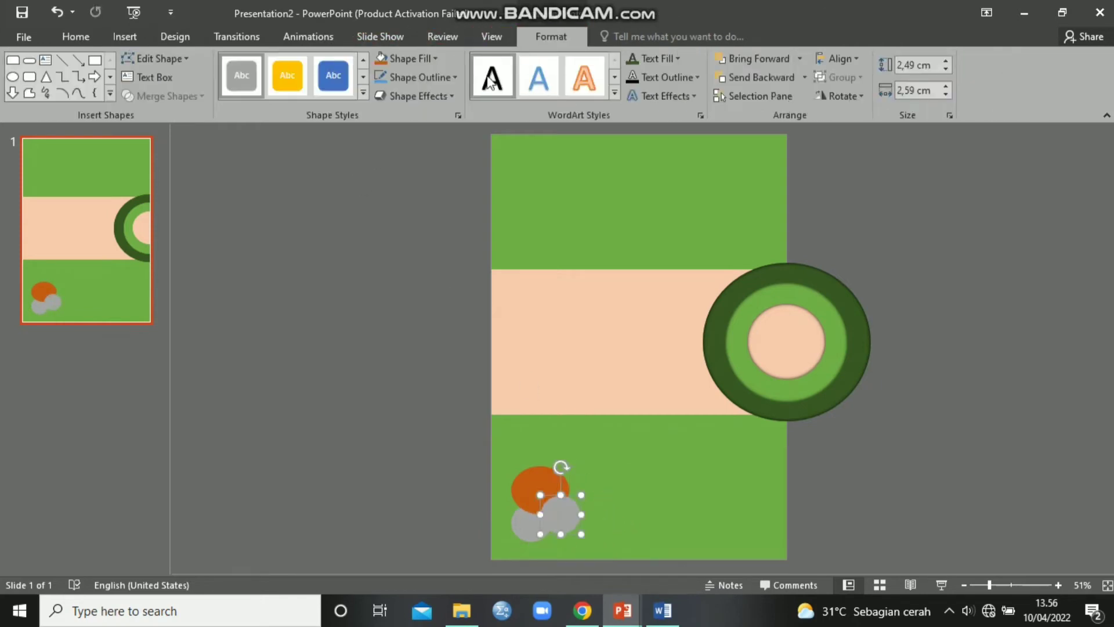
left_click(416, 58)
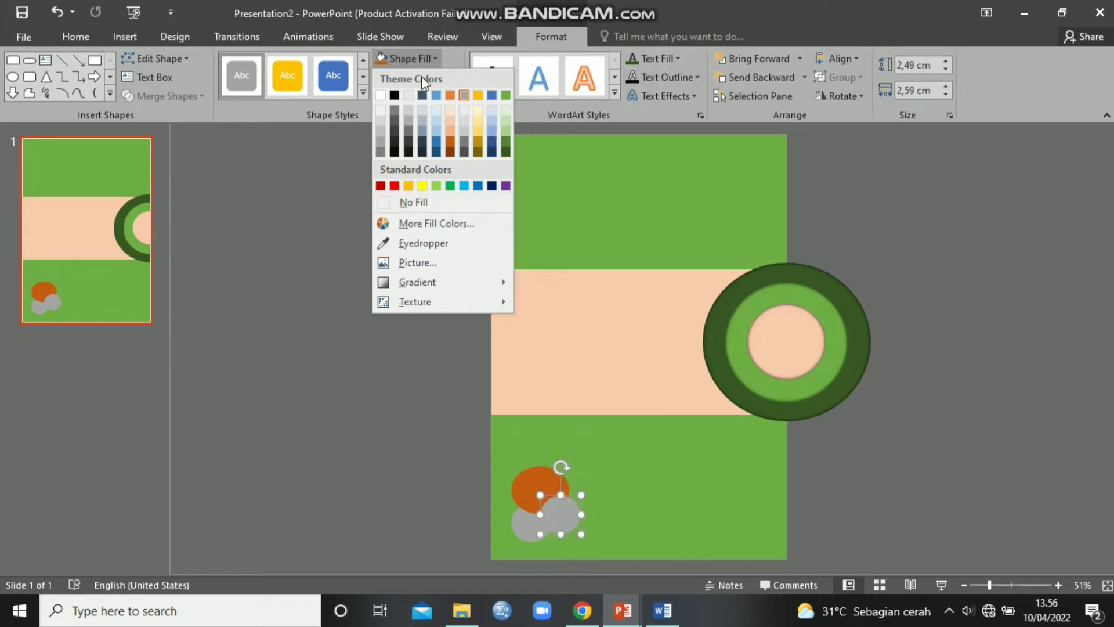
left_click(437, 223)
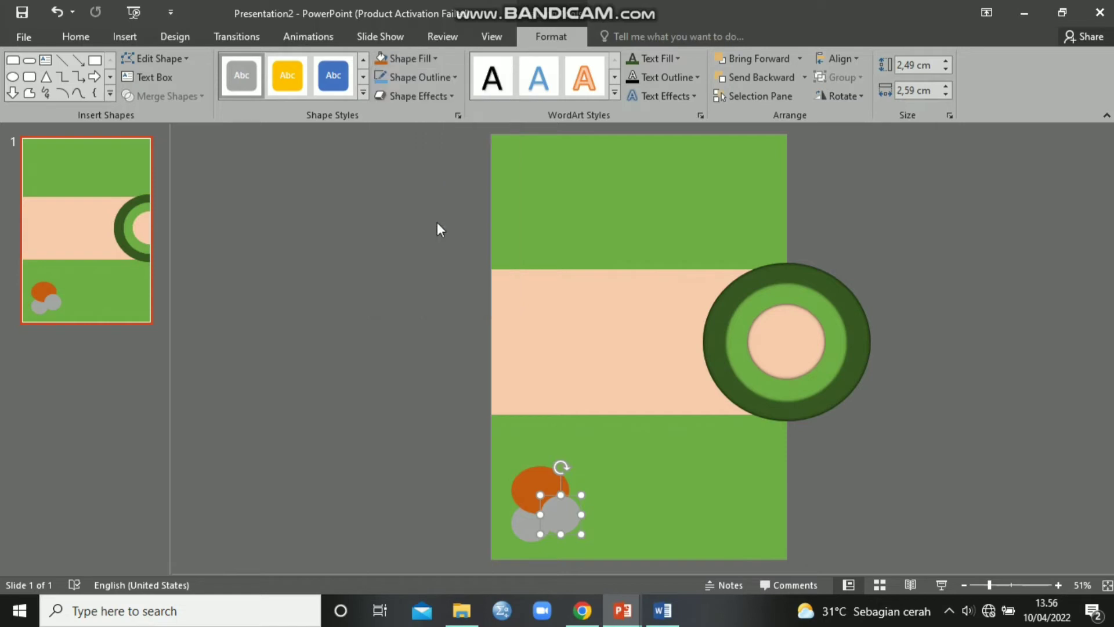
left_click(499, 280)
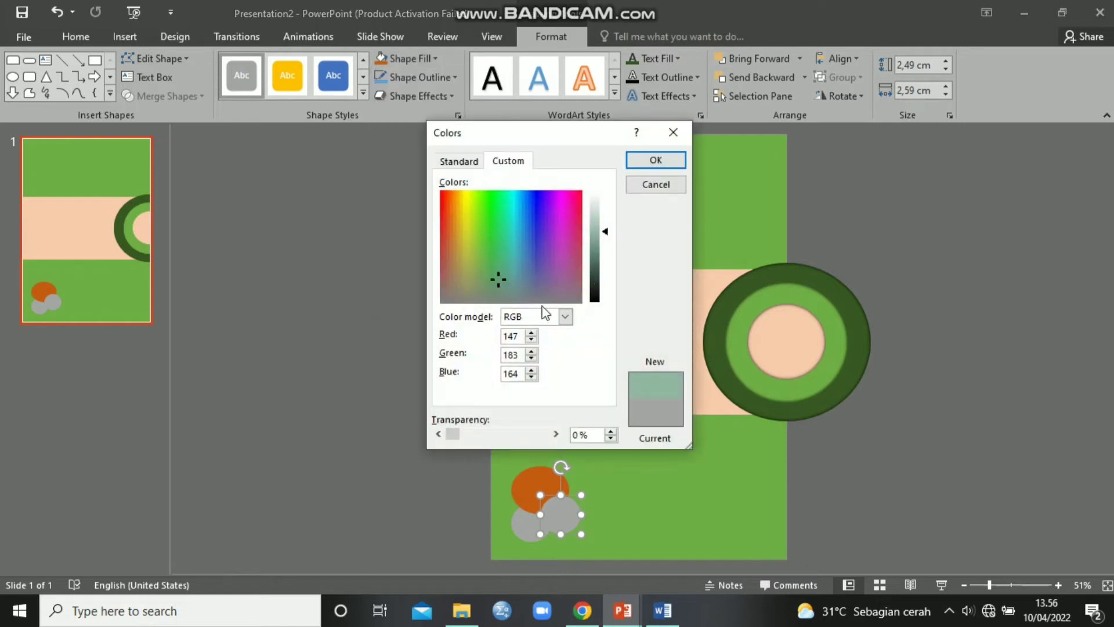
left_click(534, 283)
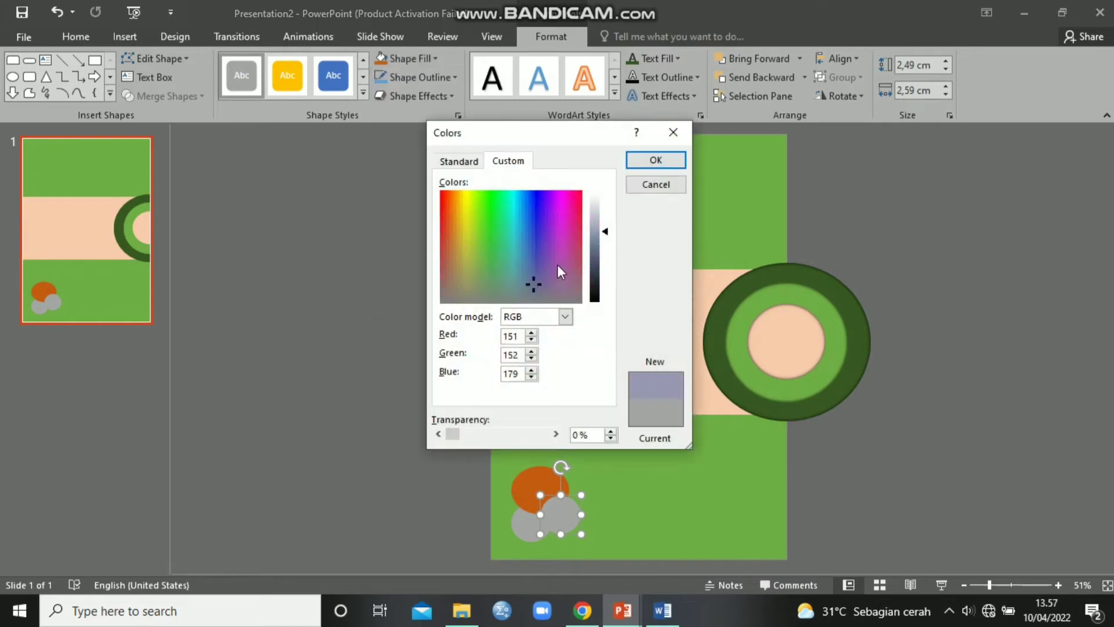
left_click_drag(608, 231, 607, 241)
left_click(647, 159)
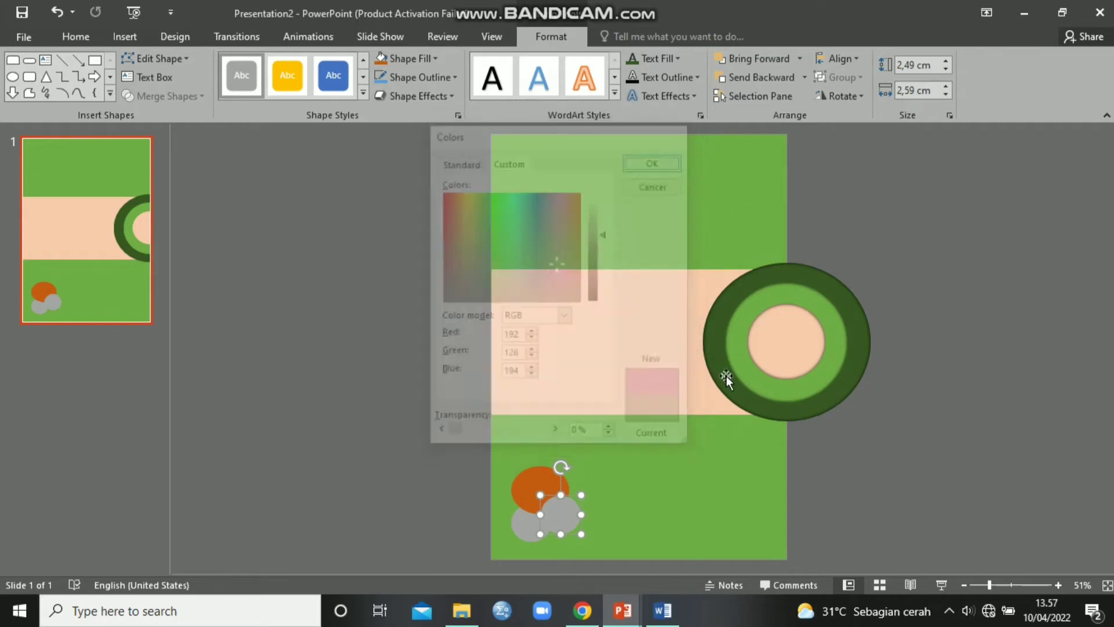
mouse_move(569, 528)
left_mouse_down()
mouse_move(570, 509)
mouse_move(562, 524)
left_mouse_up()
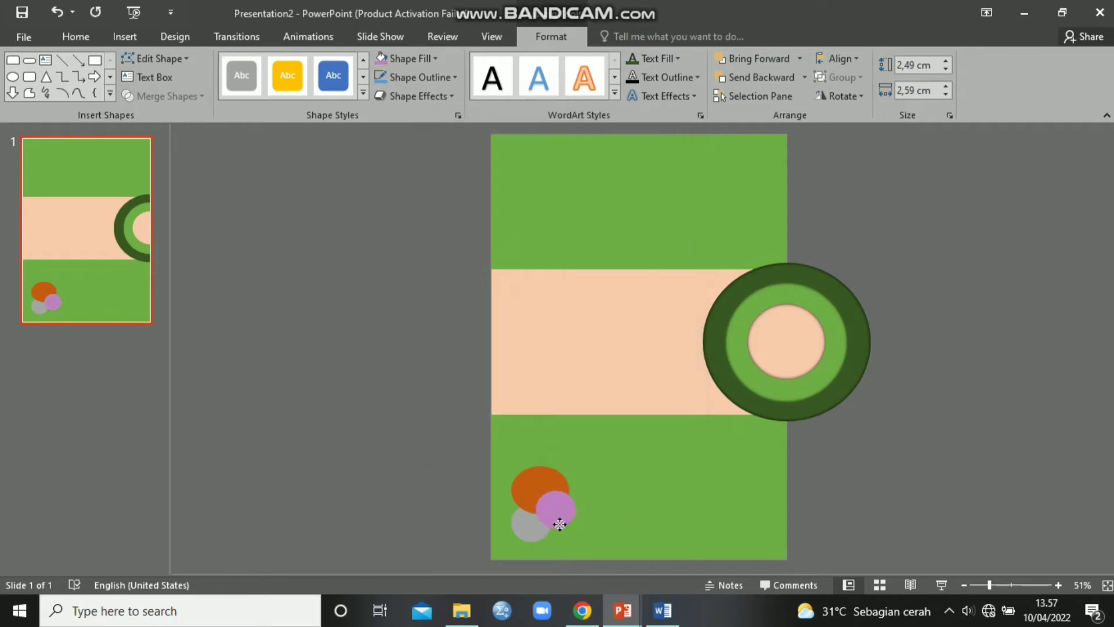
Step: Fill the grey circle in the cover's lower-left cluster with a custom yellow-orange, RGB 235, 185, 95
left_click(522, 531)
left_click(435, 59)
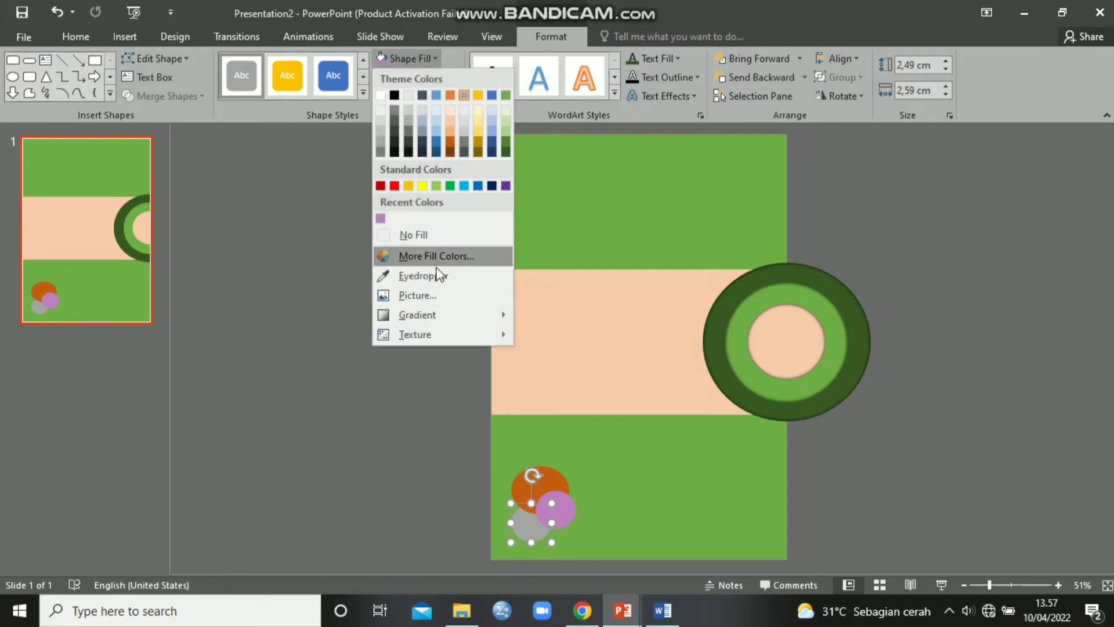
left_click(414, 256)
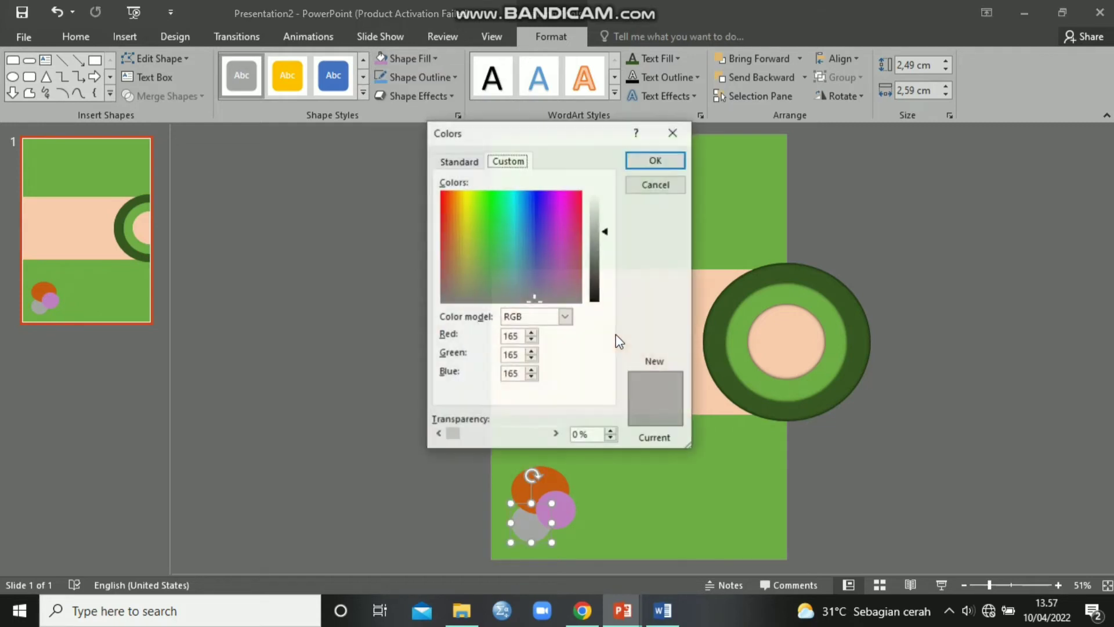
left_click(455, 264)
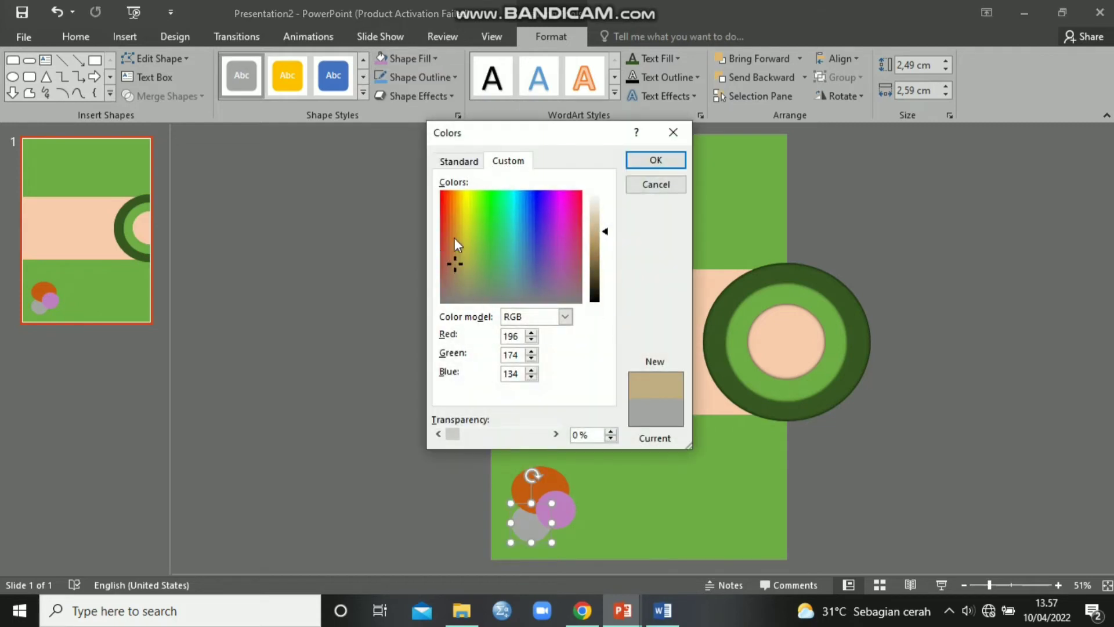
left_click(455, 216)
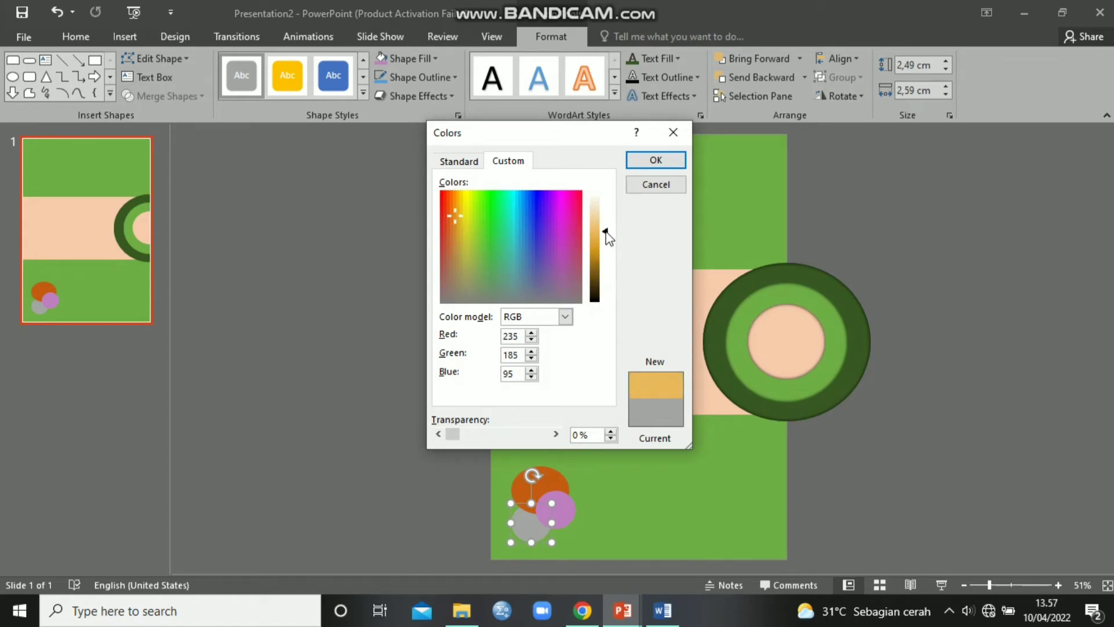
left_click(670, 165)
left_click(653, 500)
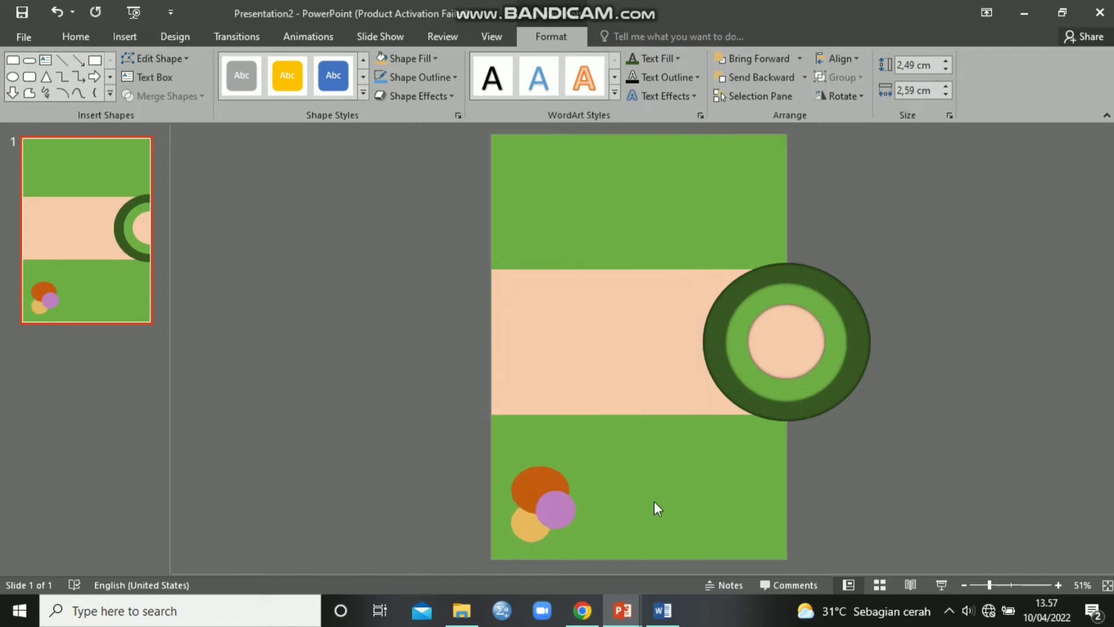
Step: Enlarge the dark orange circle to about 3.86 cm high and 4.23 cm wide and place the purple circle over its lower right
left_click(566, 525)
left_click_drag(566, 524, 629, 539)
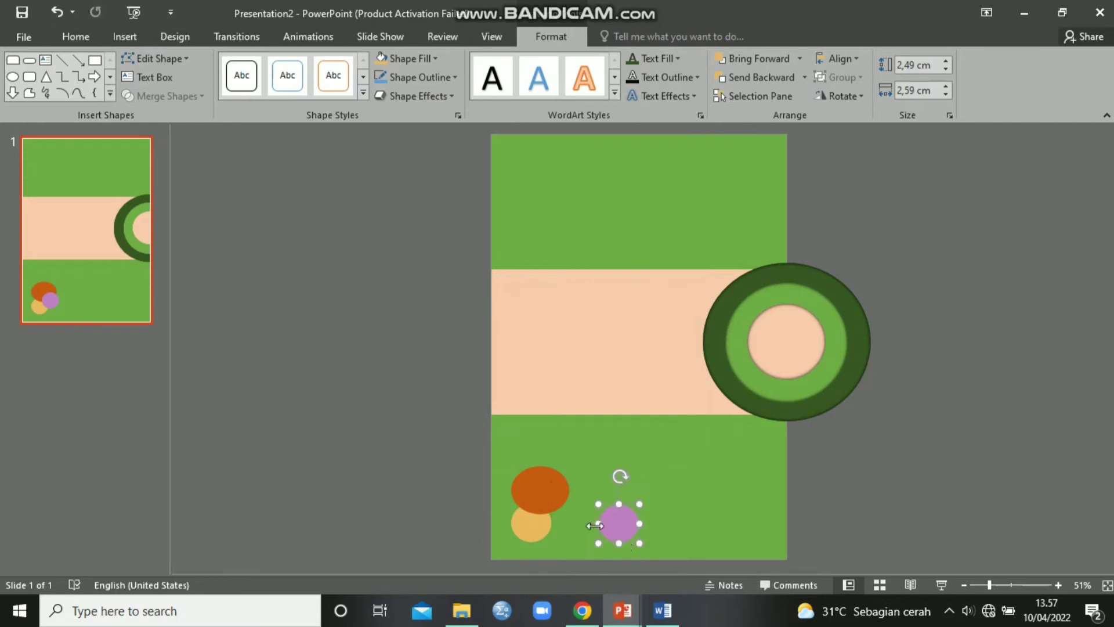
left_click(542, 473)
left_click_drag(540, 463, 577, 484)
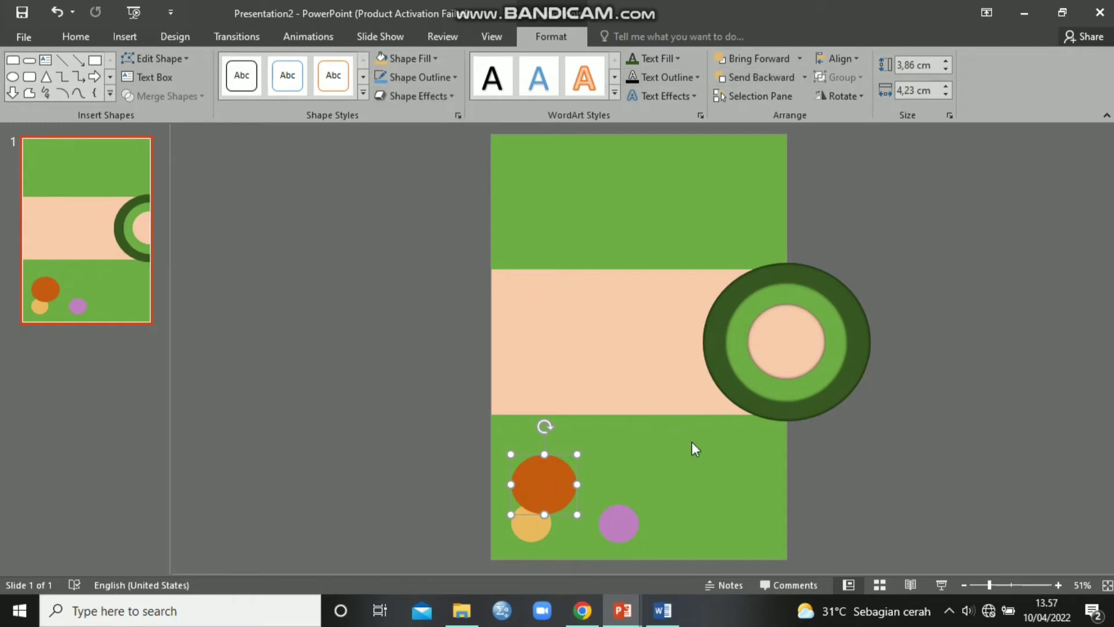
left_click(644, 500)
left_click(620, 522)
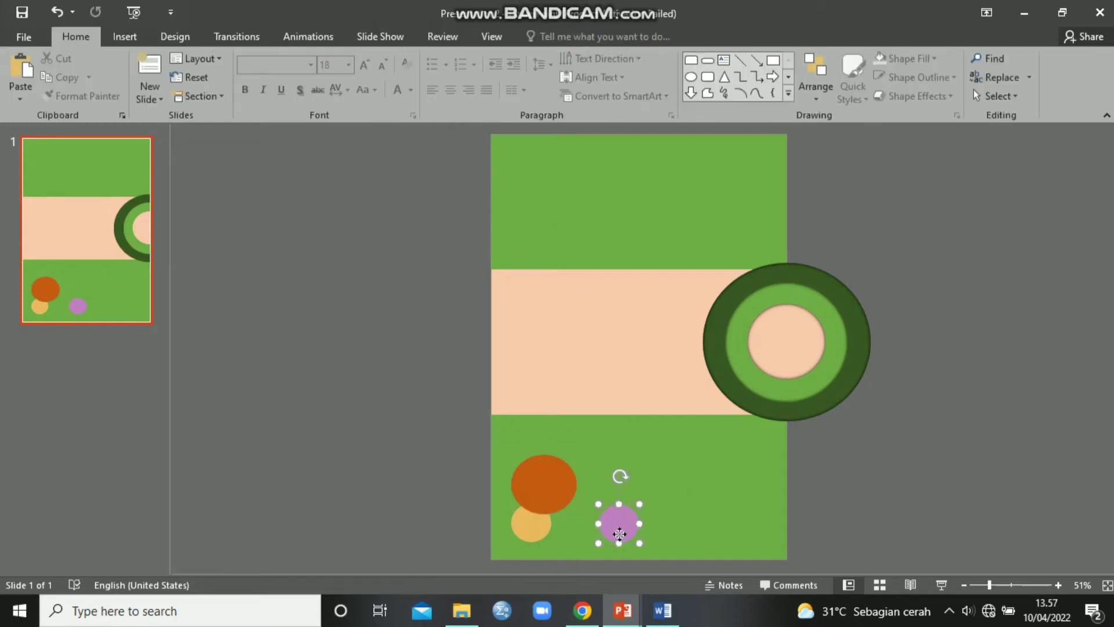
left_click_drag(620, 523, 558, 513)
left_click(615, 509)
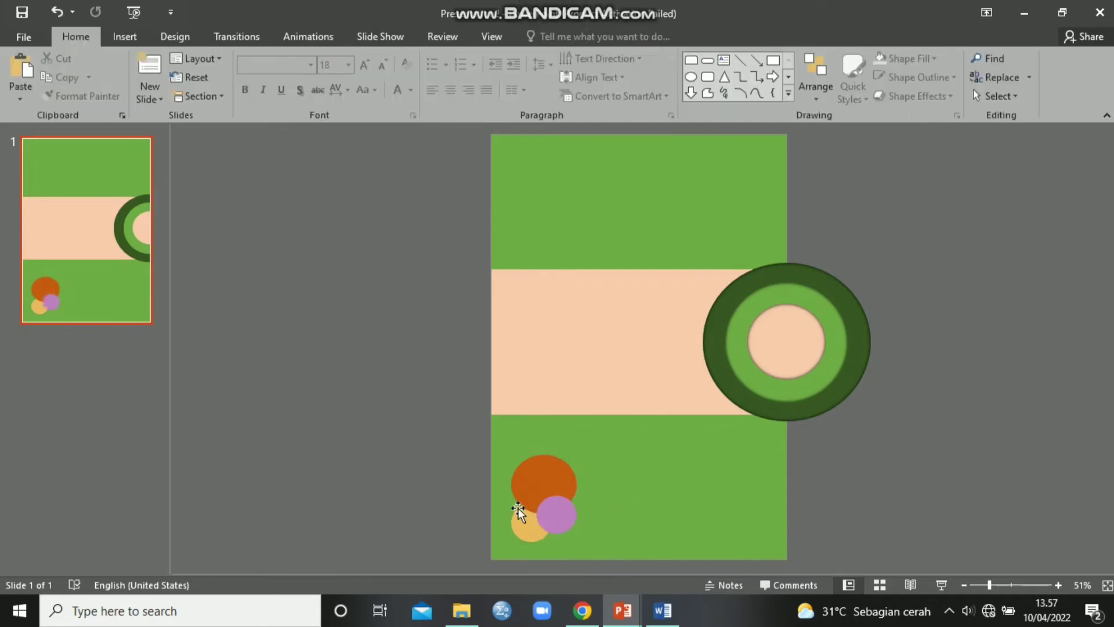
Step: Group the orange, yellow and purple circles and move the group slightly closer to the cover's lower-left corner
left_click_drag(448, 448, 679, 554)
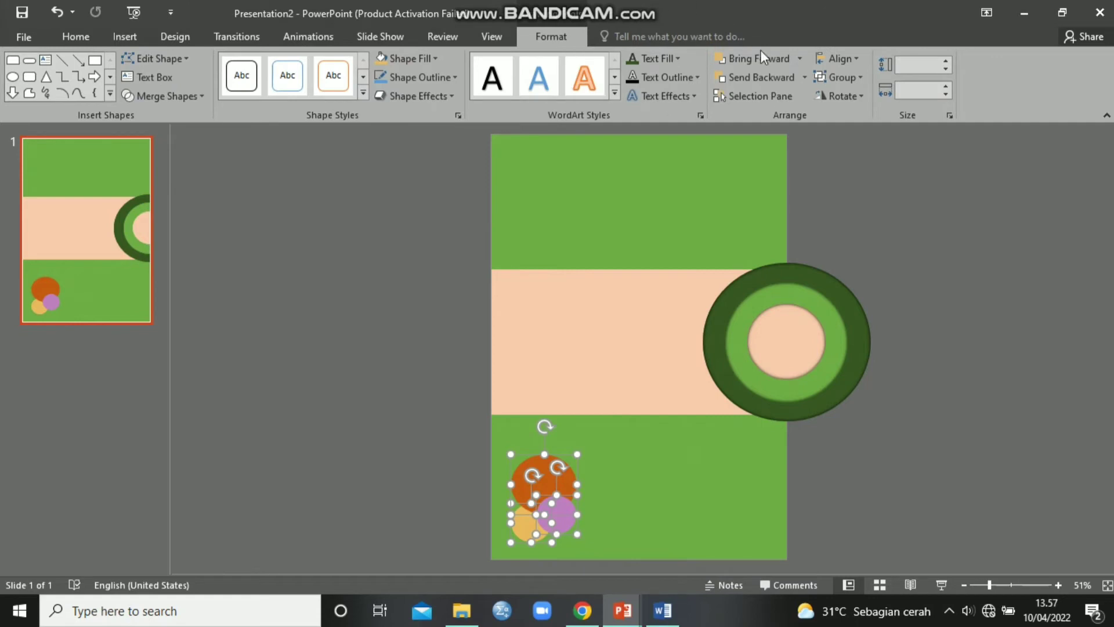
left_click(845, 78)
left_click(875, 99)
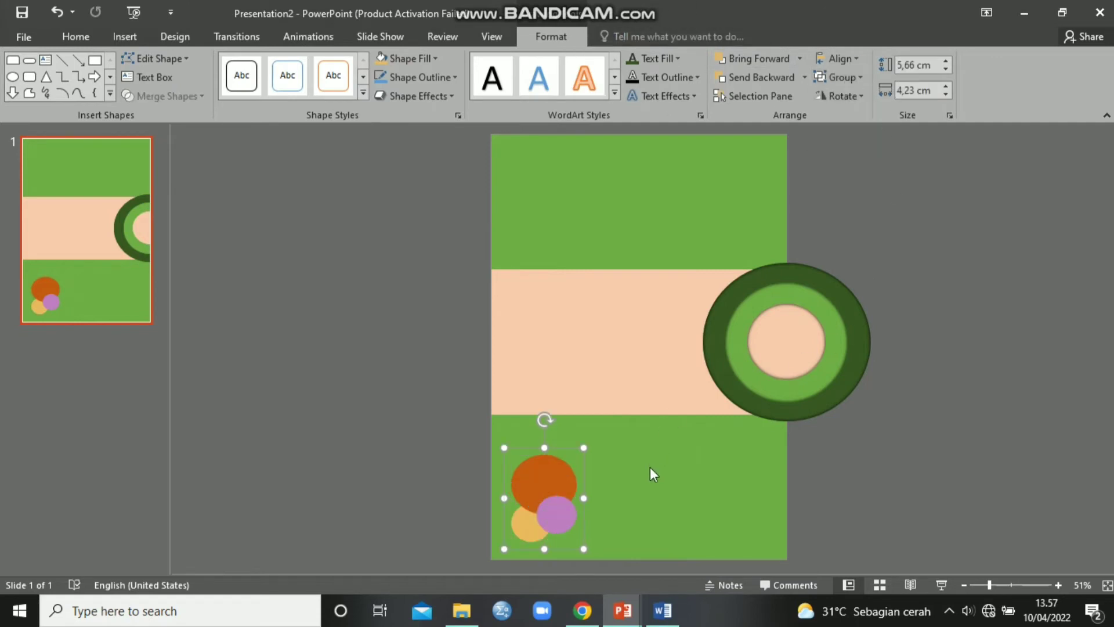
left_click(627, 515)
left_click(532, 512)
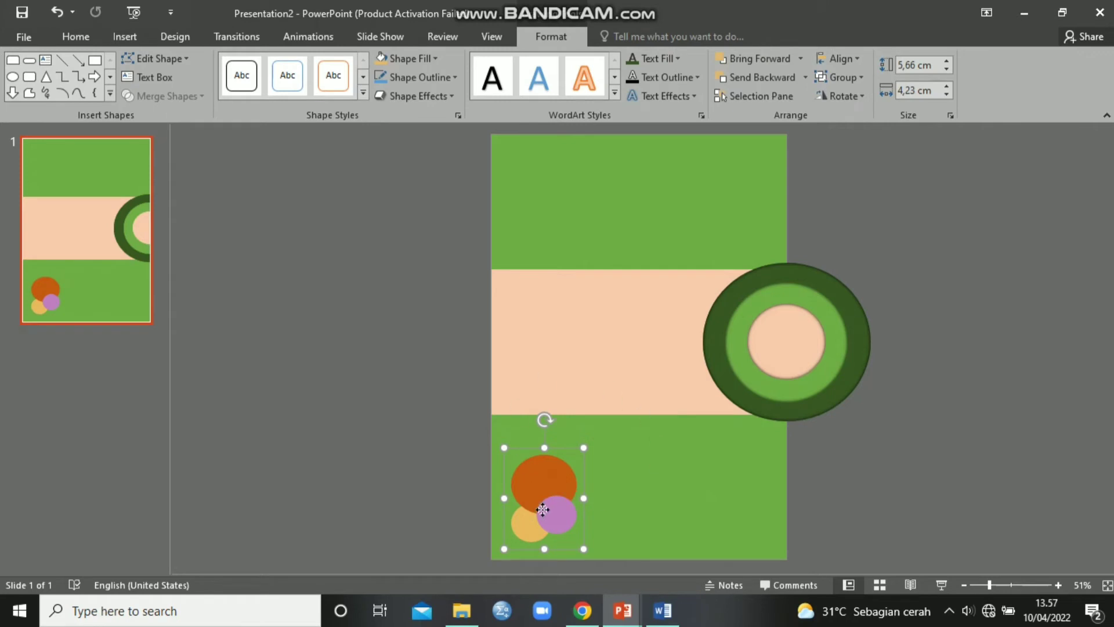
mouse_move(543, 509)
left_mouse_down()
mouse_move(537, 516)
mouse_move(539, 505)
left_mouse_up()
left_click(647, 498)
left_click(628, 490)
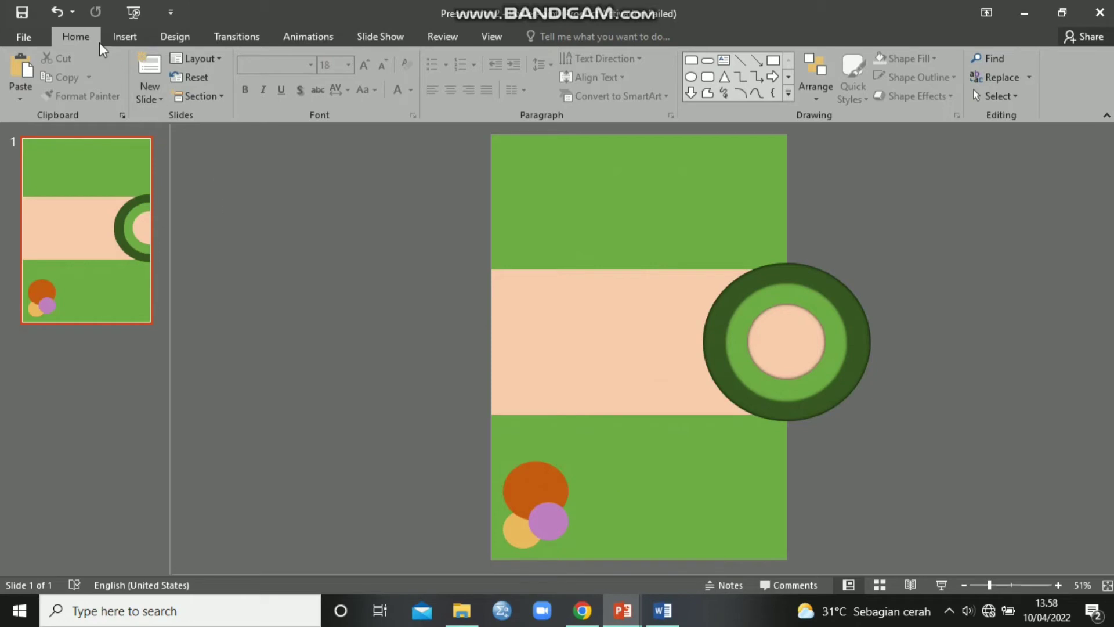
left_click(123, 37)
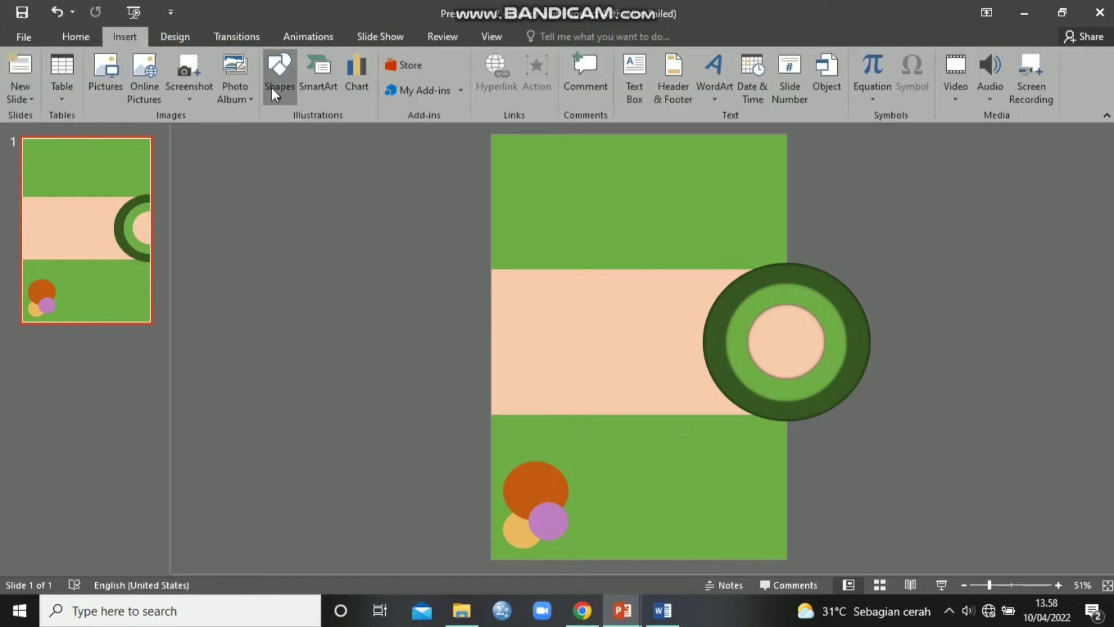
left_click(280, 73)
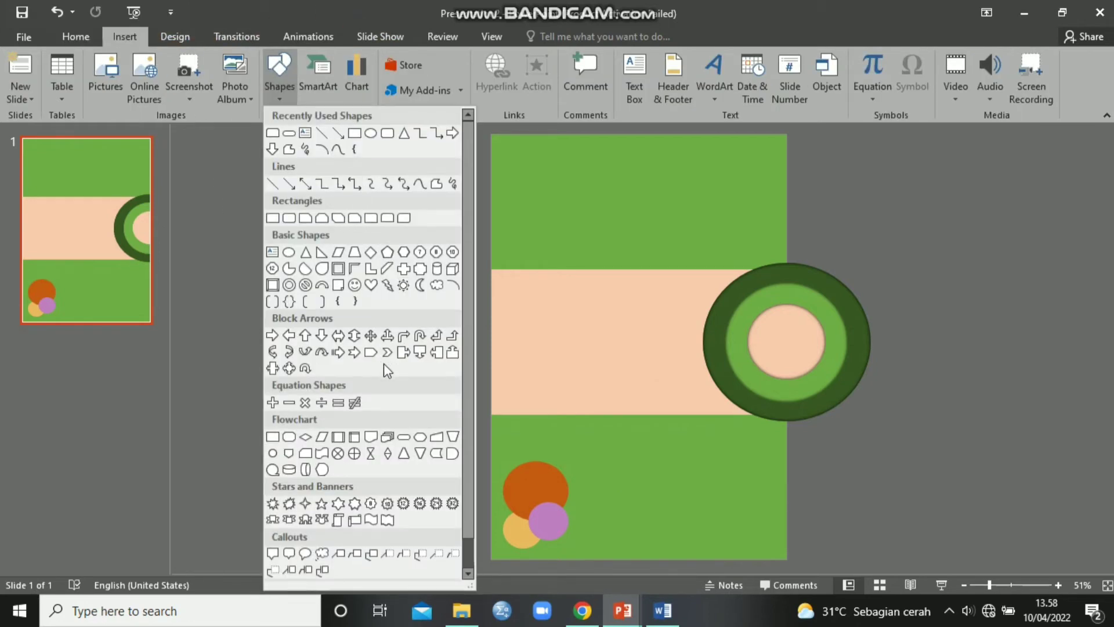
scroll(388, 372, "down", 1)
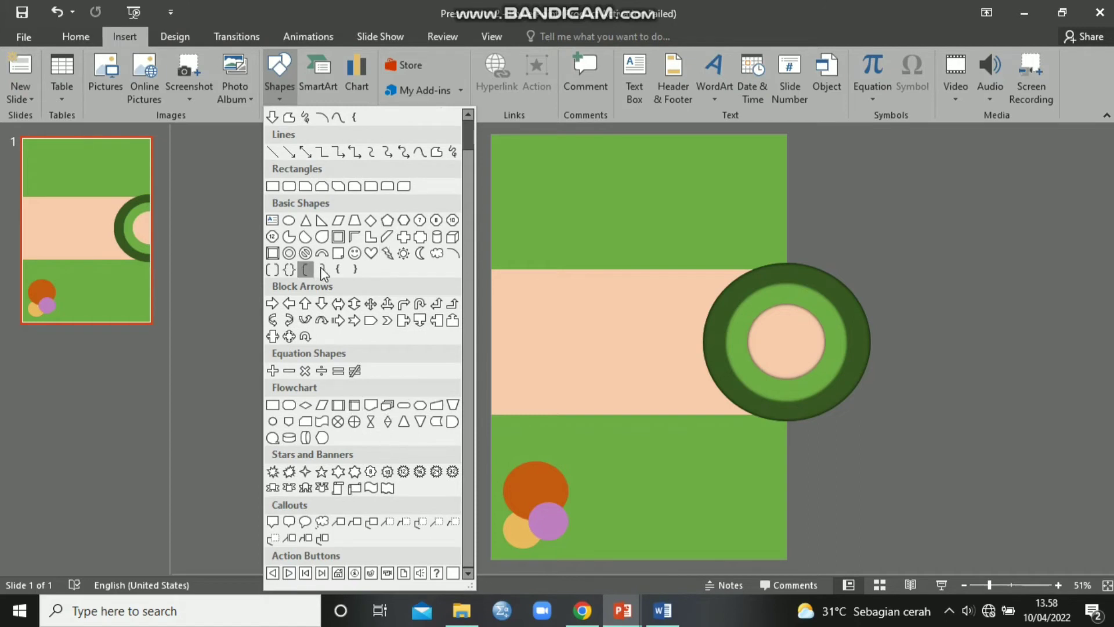
scroll(343, 405, "up", 1)
left_click(523, 186)
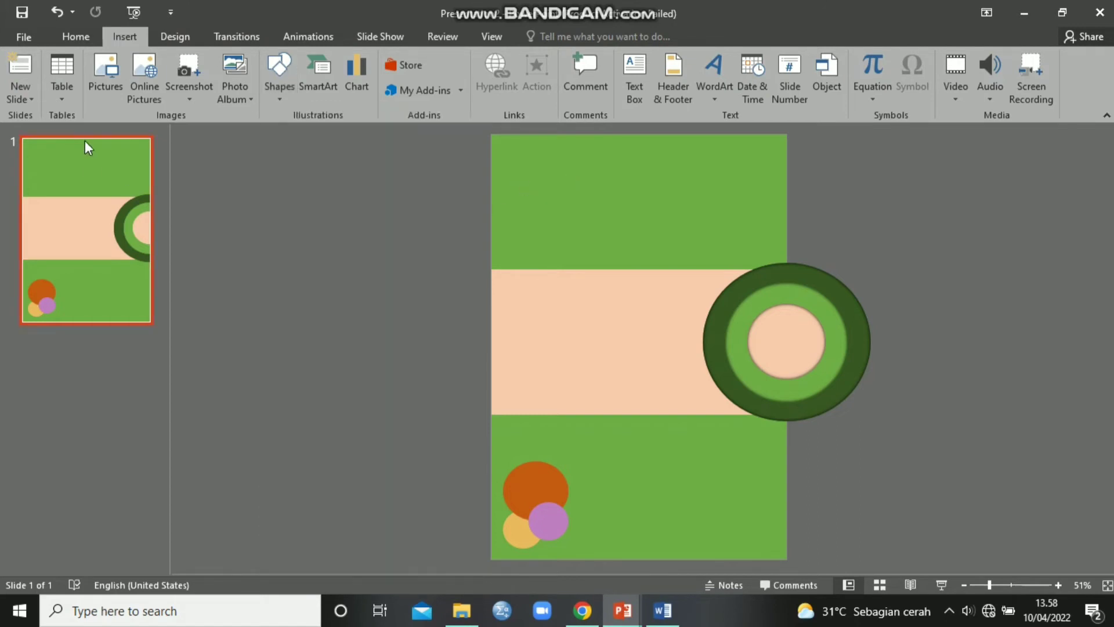
left_click(634, 79)
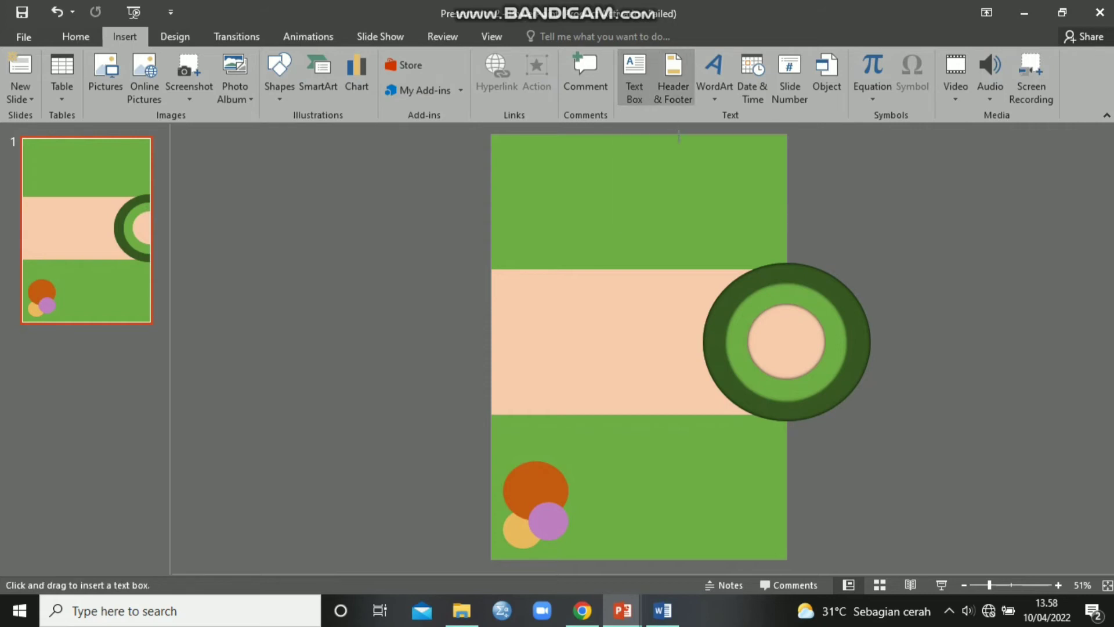
left_click(635, 94)
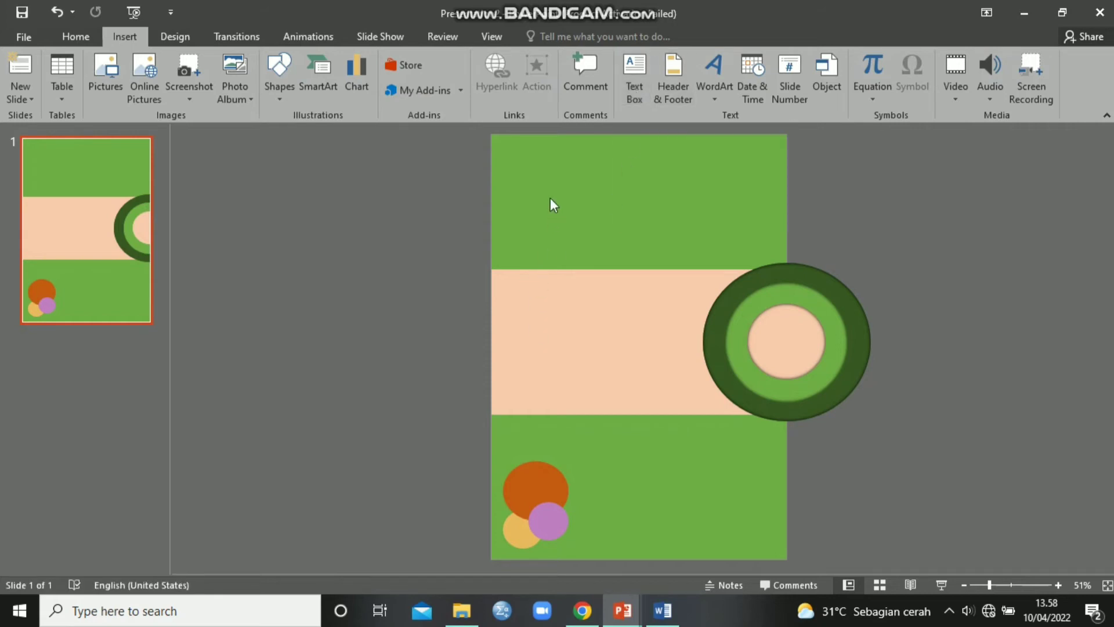
left_click(635, 93)
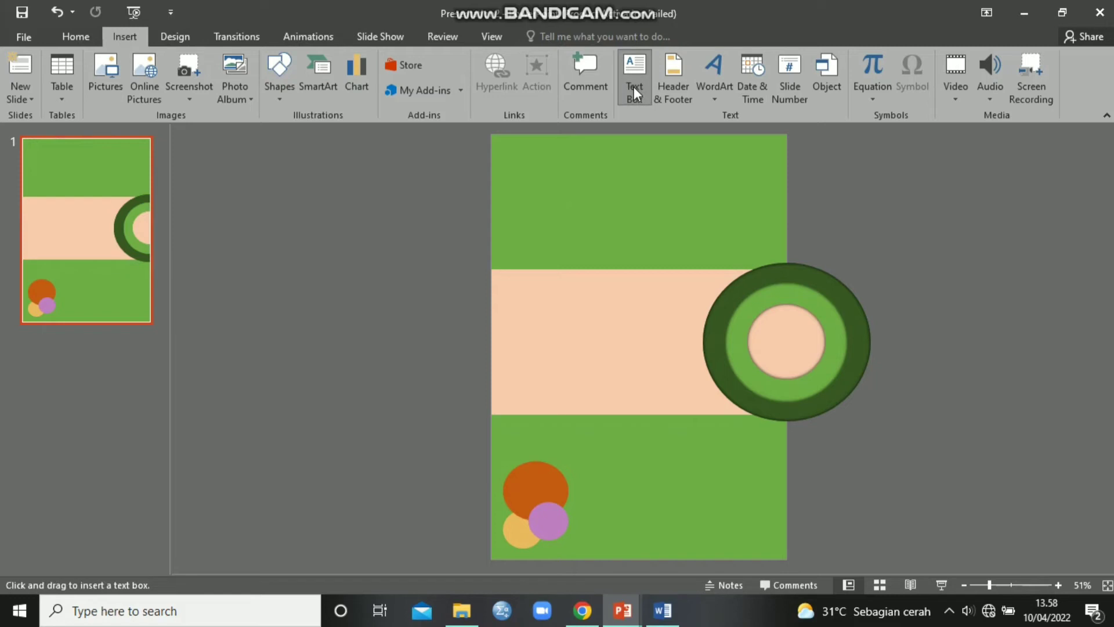
left_click(635, 92)
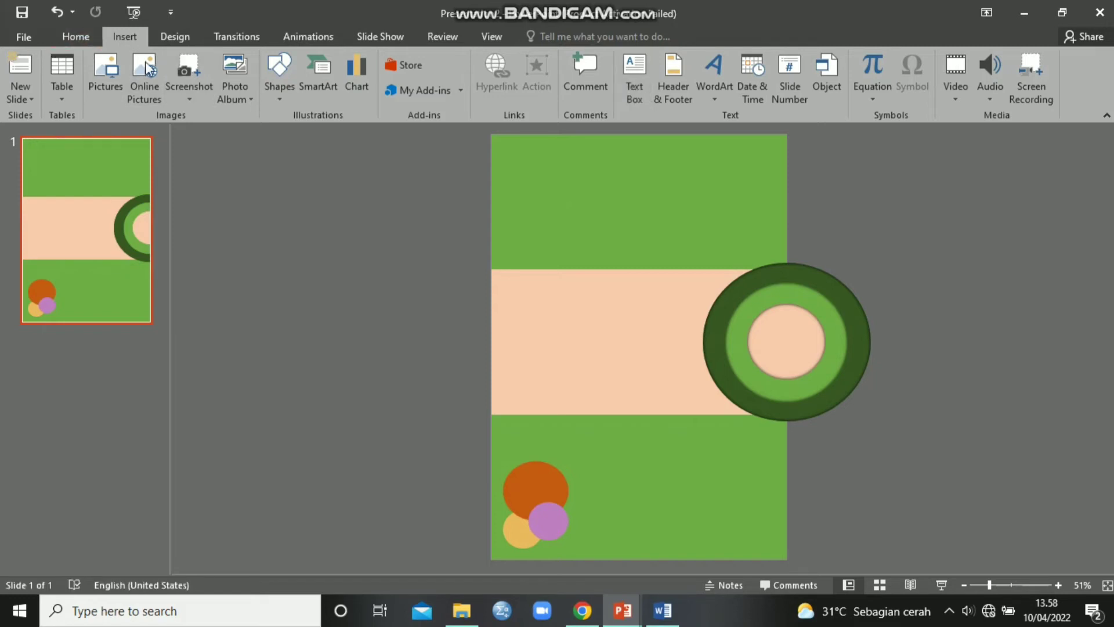
left_click(632, 82)
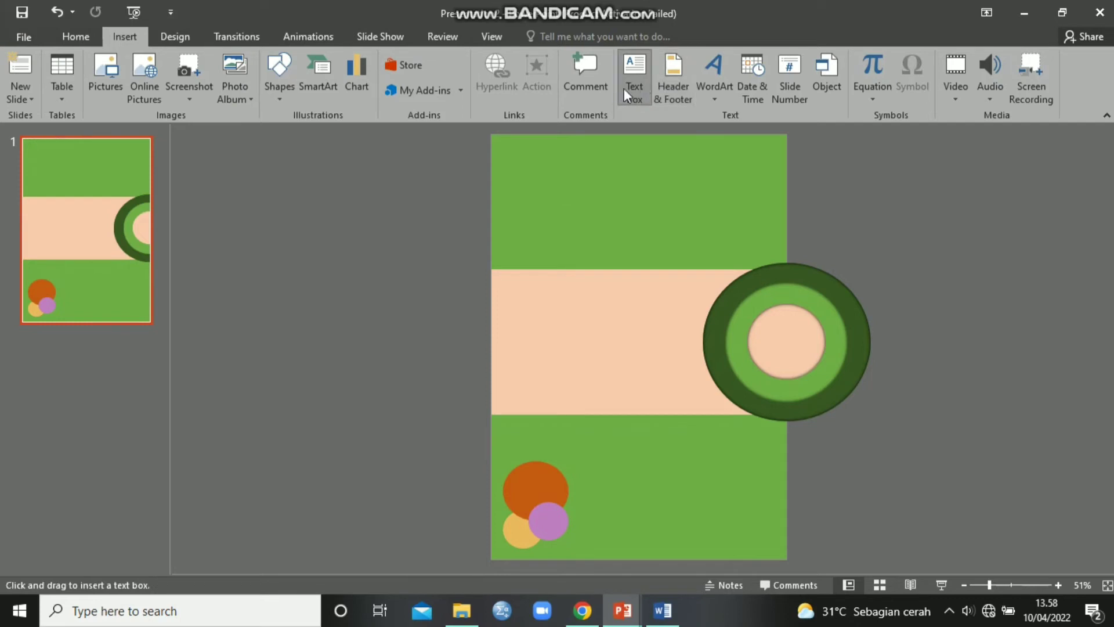
left_click(627, 94)
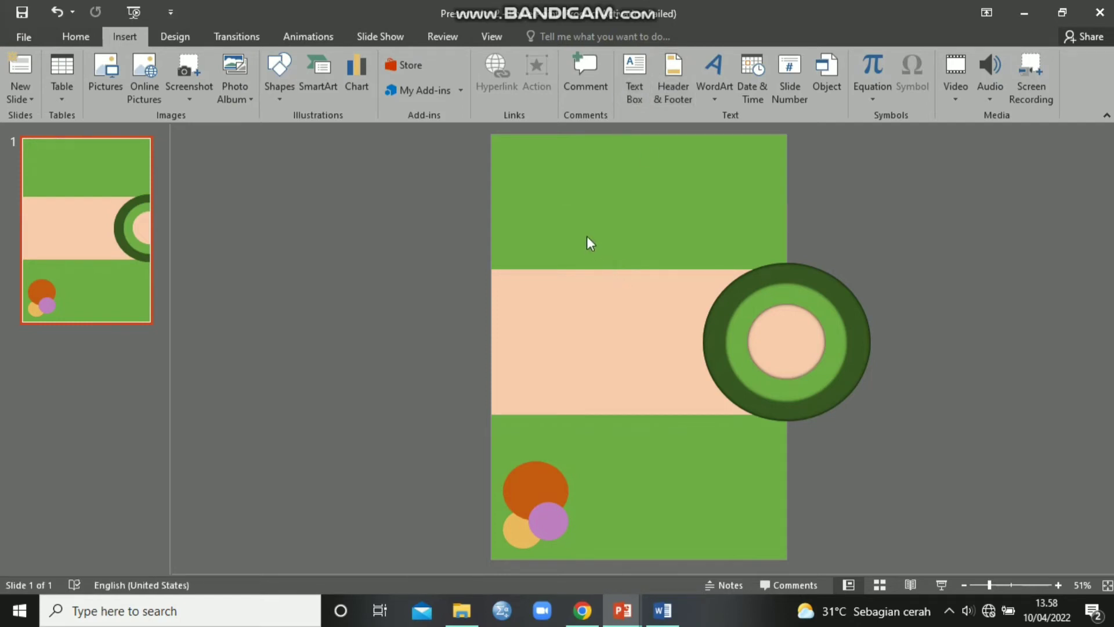
Step: Add the Text Box command to the Quick Access Toolbar and try to place a text box on the light orange band
left_click(634, 76)
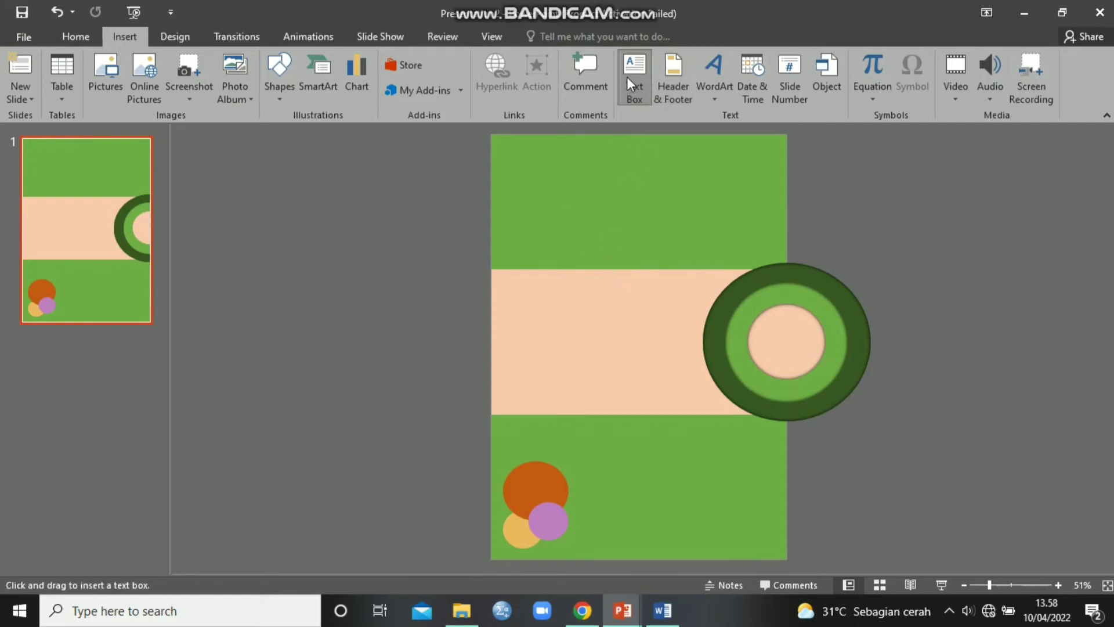
right_click(630, 79)
left_click(676, 91)
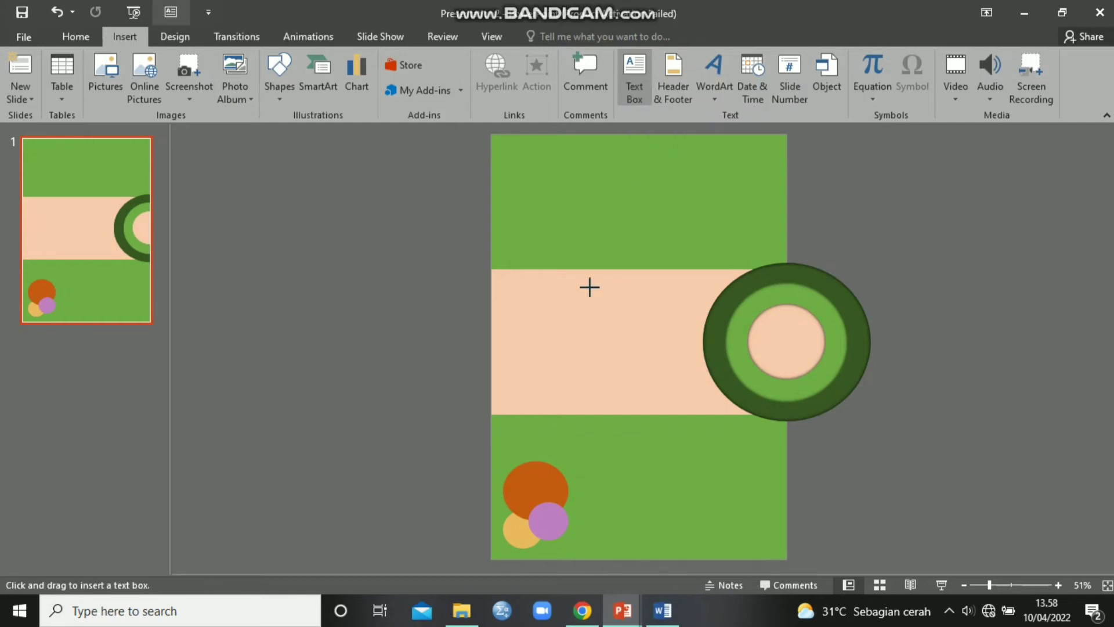
left_click(590, 287)
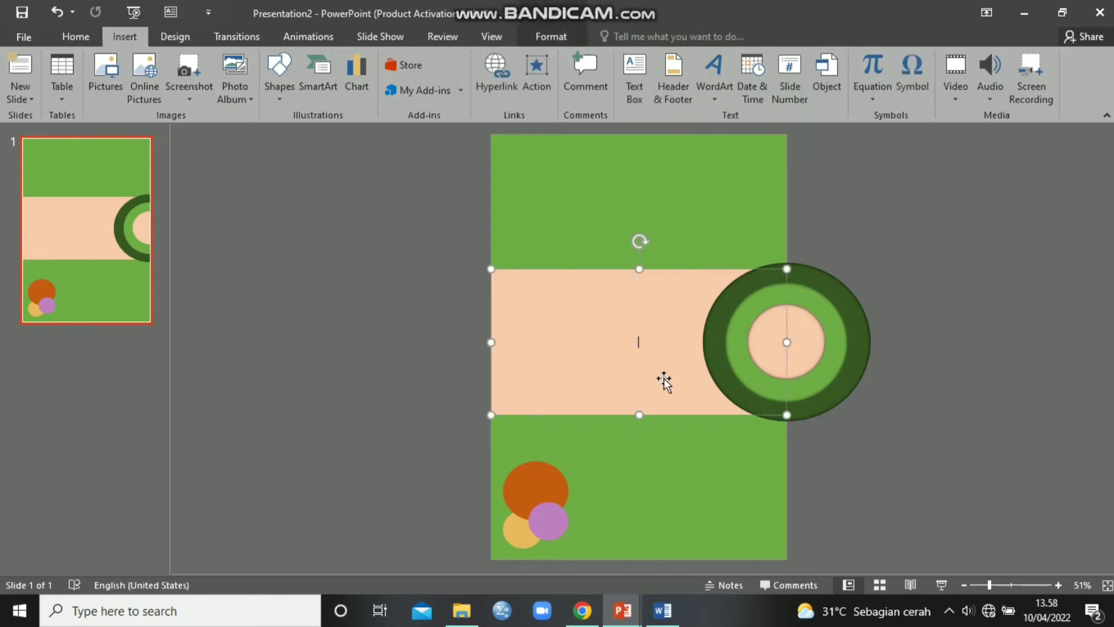
left_click(548, 206)
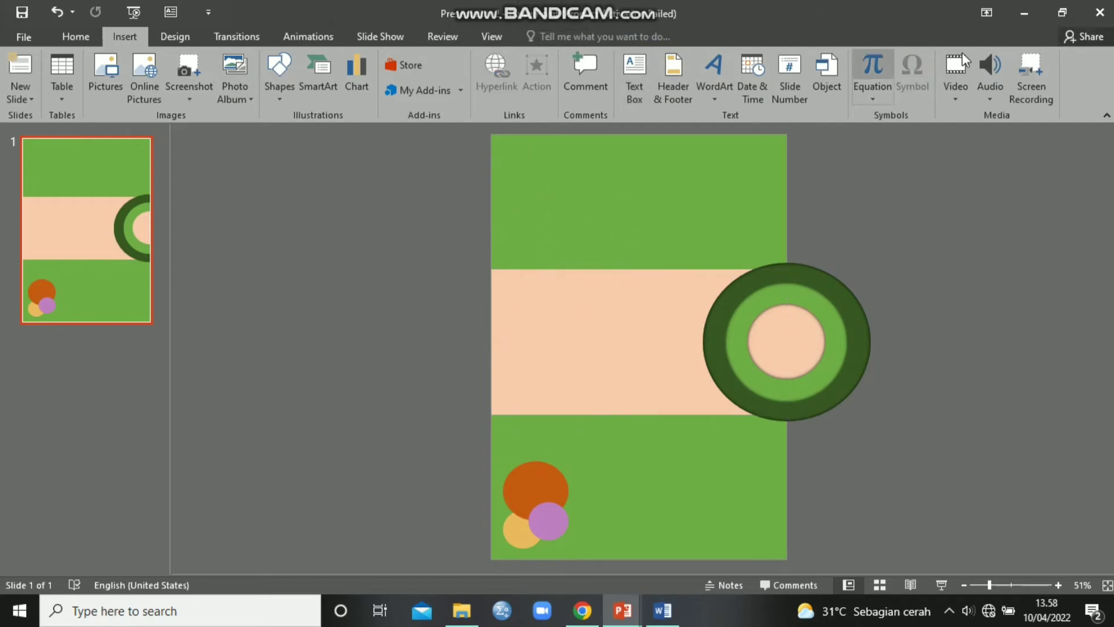
Step: Insert WordArt in the first, plain black style and replace its placeholder text with a single period
left_click(714, 78)
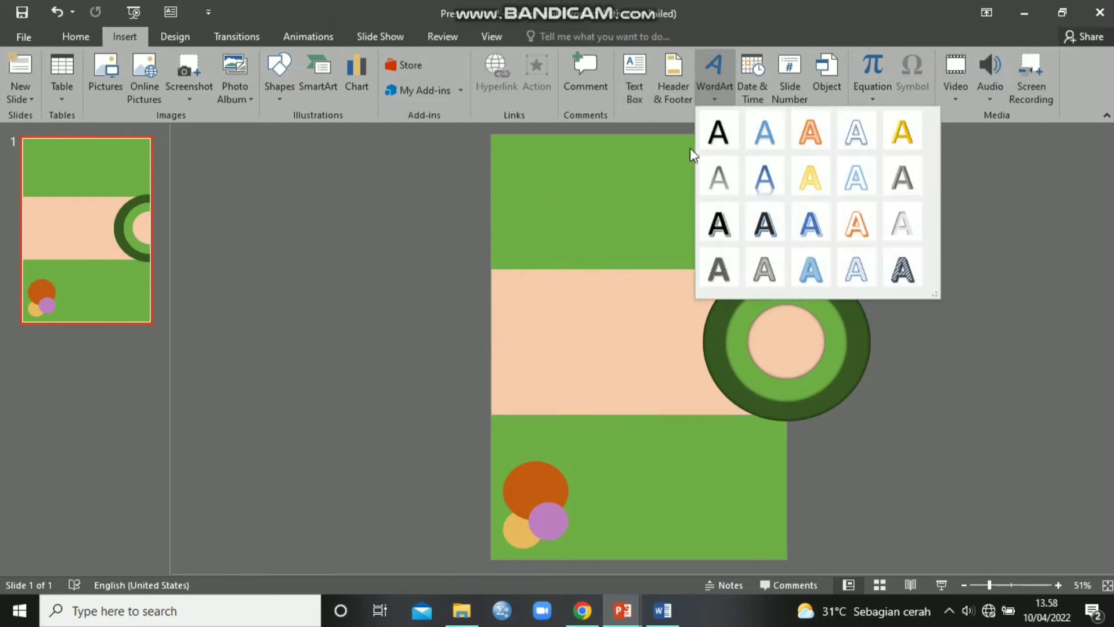
left_click(718, 133)
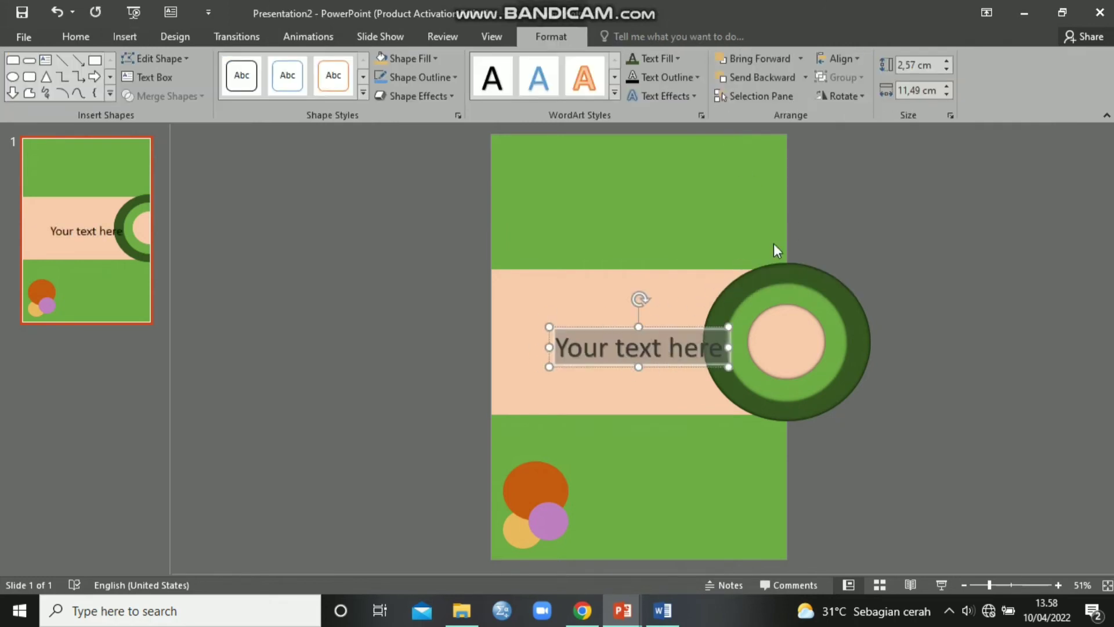
key("Delete")
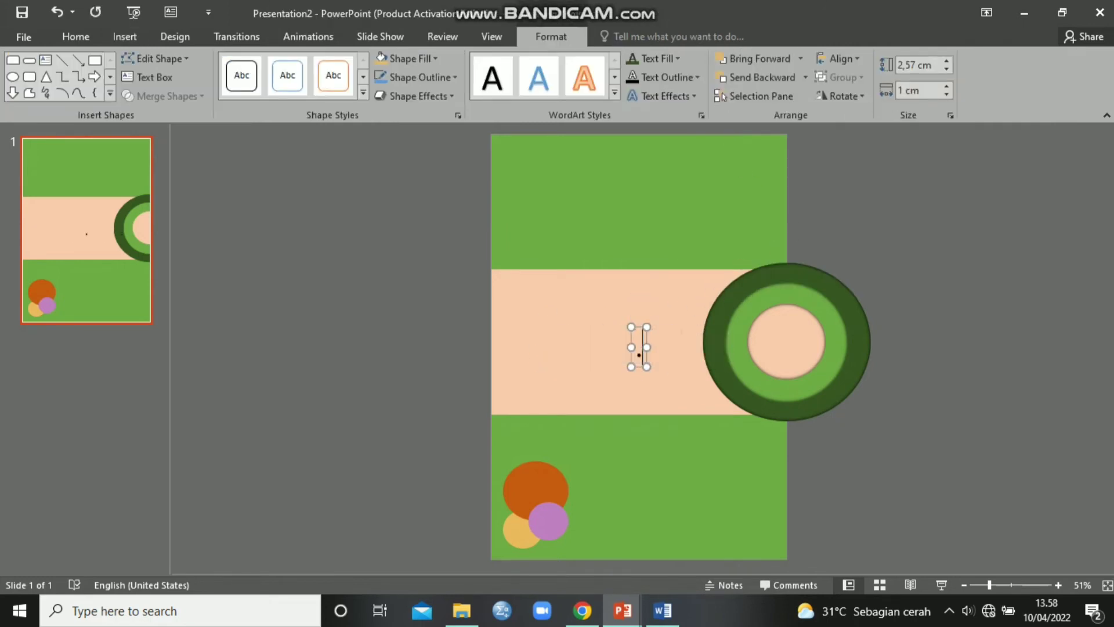
Step: Reduce the font size of the WordArt period to 44
triple_click(638, 356)
left_click(106, 42)
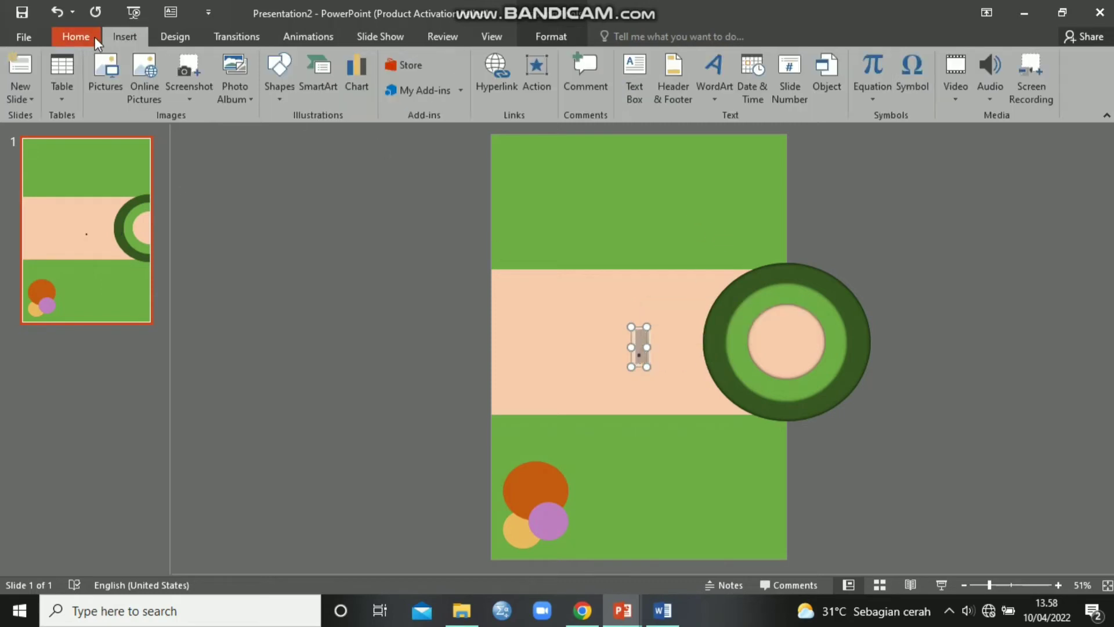
left_click(92, 42)
left_click(375, 71)
left_click(375, 71)
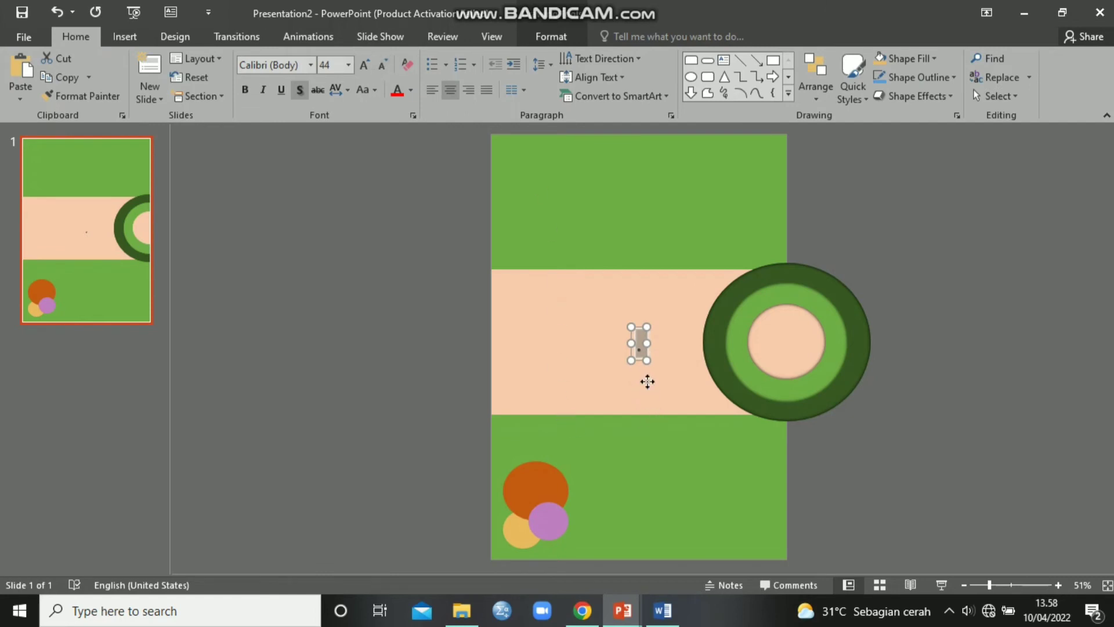
Step: Move the period's text box into the left part of the cover's upper green area
left_click(648, 381)
left_click(643, 364)
left_click(639, 362)
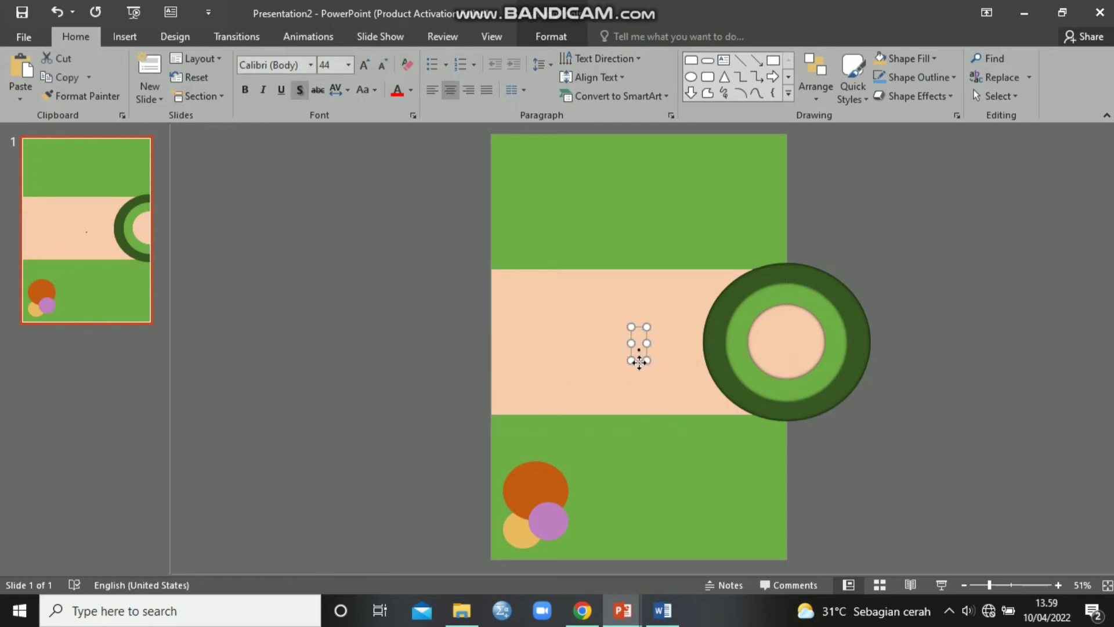
left_click_drag(640, 365, 565, 202)
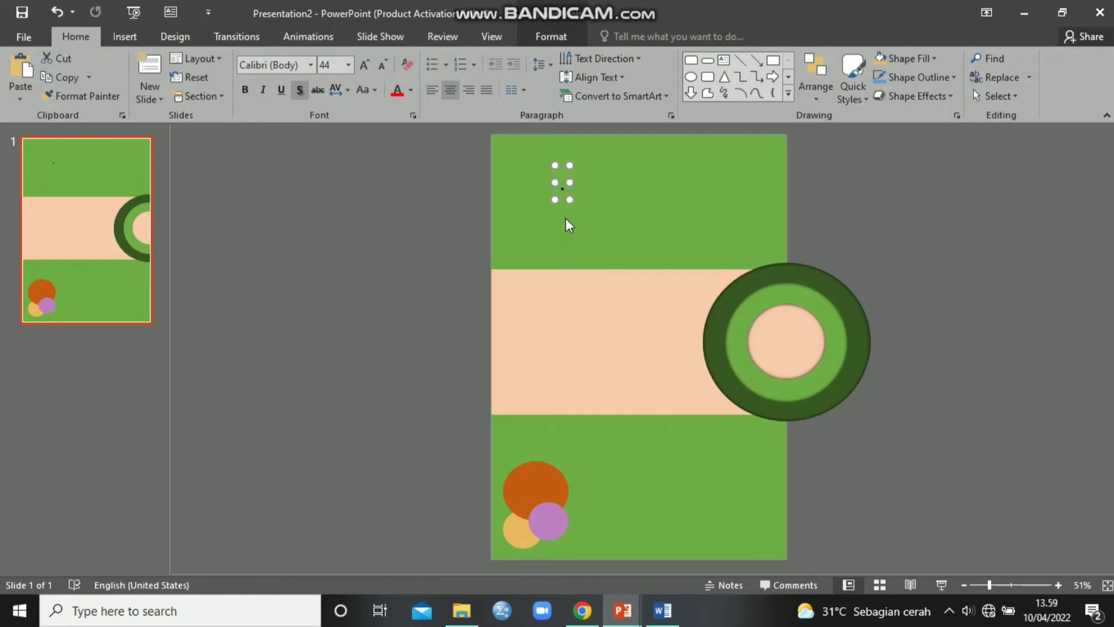
Step: Duplicate the period's text box four times in the upper green area
key("ctrl+d")
key("ctrl+d")
key("ctrl+d")
key("ctrl+d")
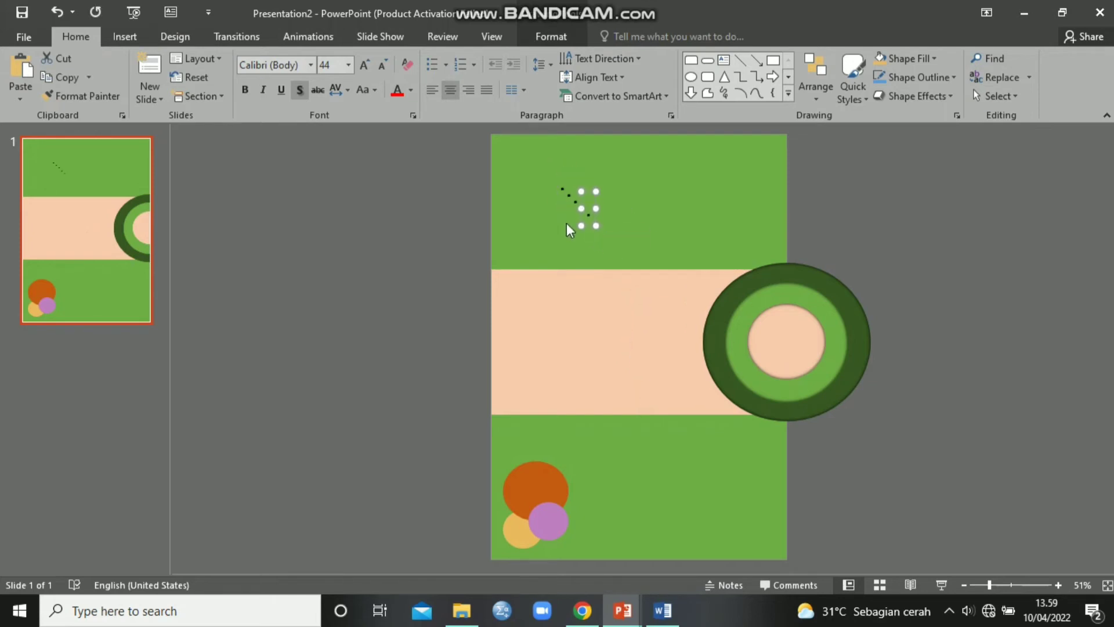
Step: Arrange copies of the period into three slanted rows of dots and move the group over the overlapping circles in the cover's lower-left corner
key("ctrl+z")
key("ctrl+z")
left_click_drag(583, 206, 602, 191)
left_click(572, 191)
left_click(561, 189)
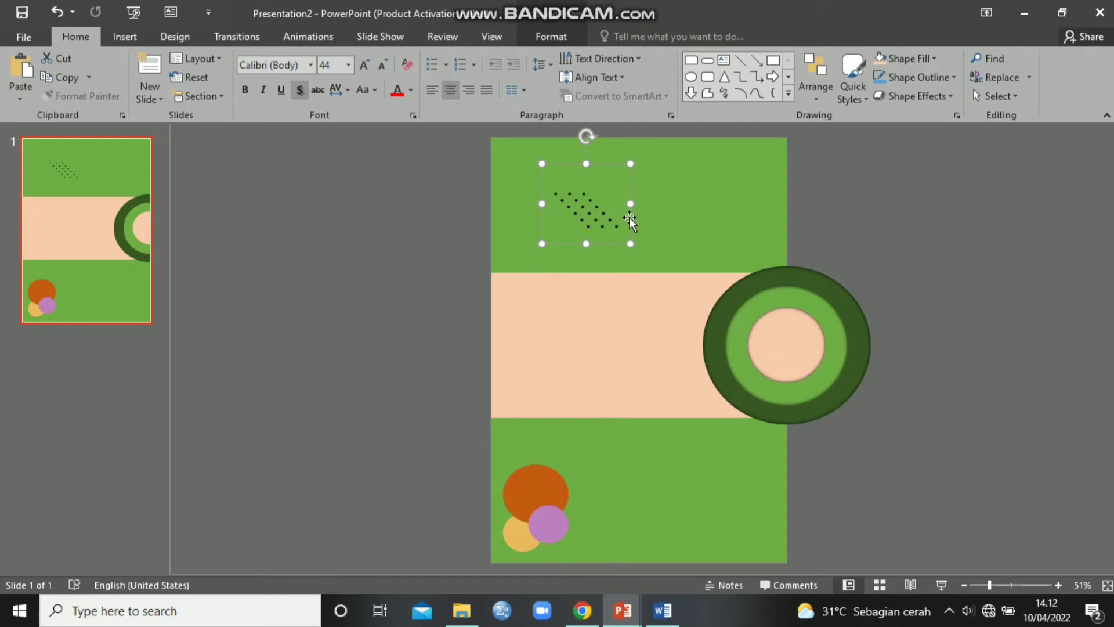
left_click_drag(629, 219, 593, 524)
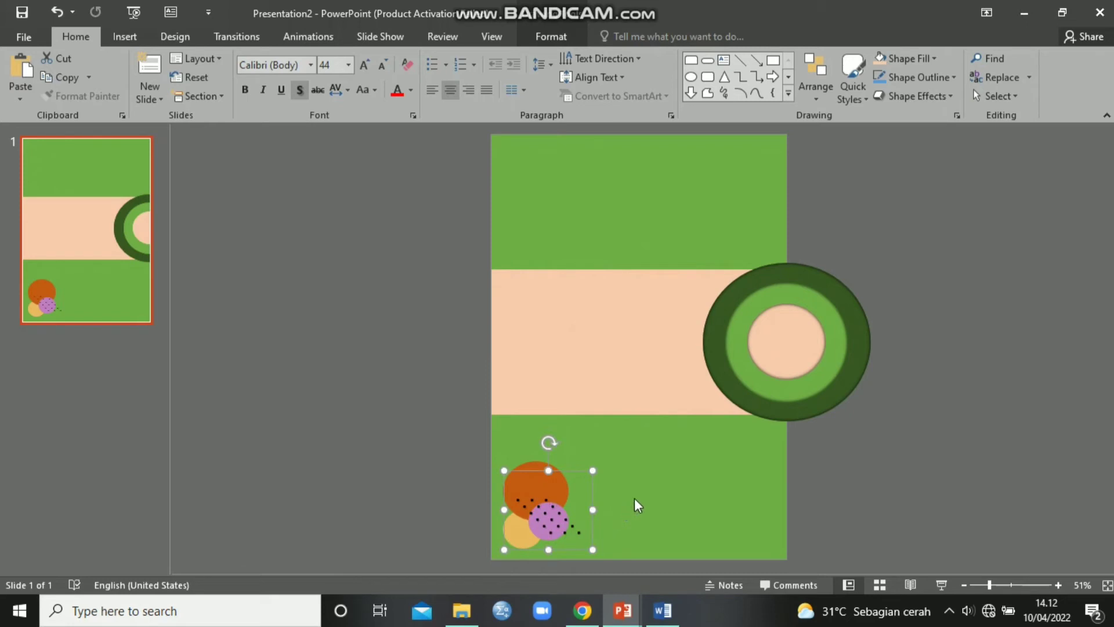
left_click(638, 505)
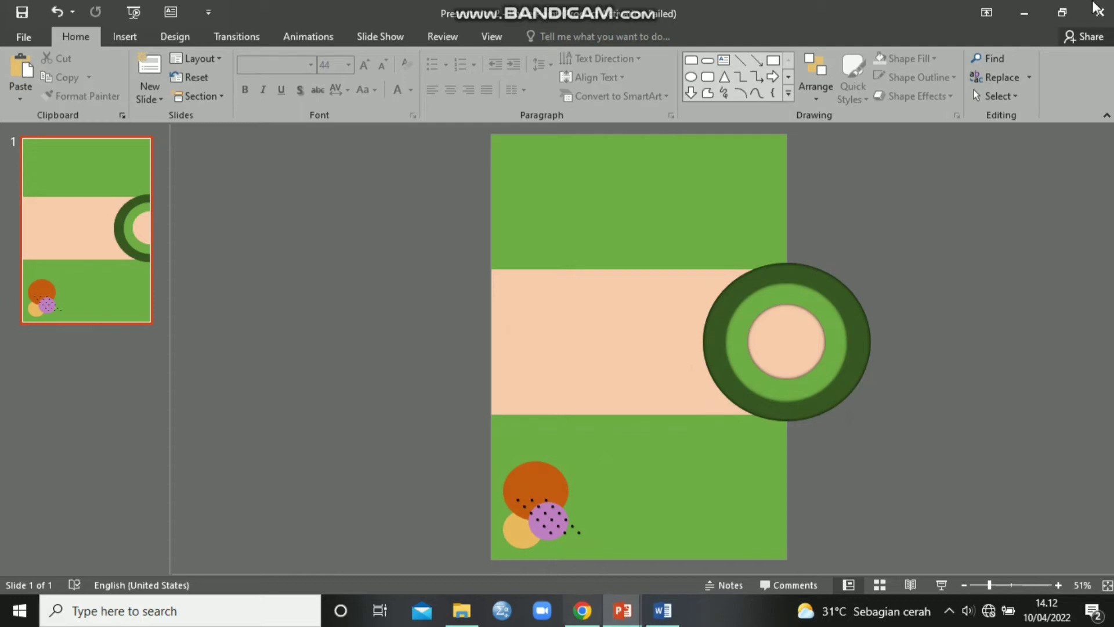
left_click(1024, 13)
double_click(209, 513)
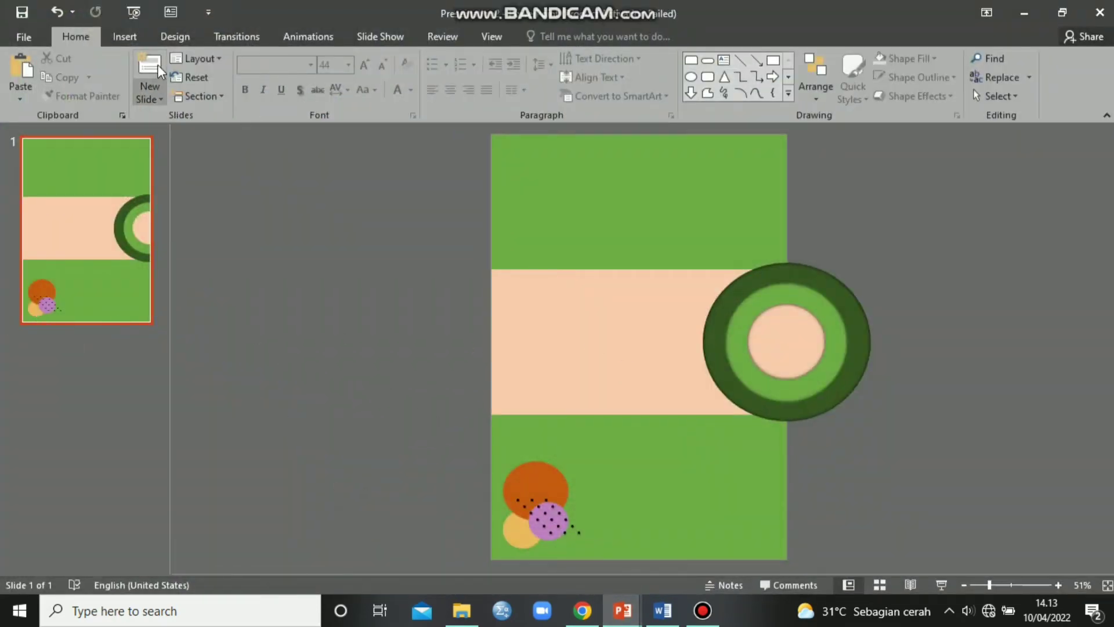
Step: Insert a text box reading "Matematika" and move it to the upper left of the light orange band
left_click(120, 35)
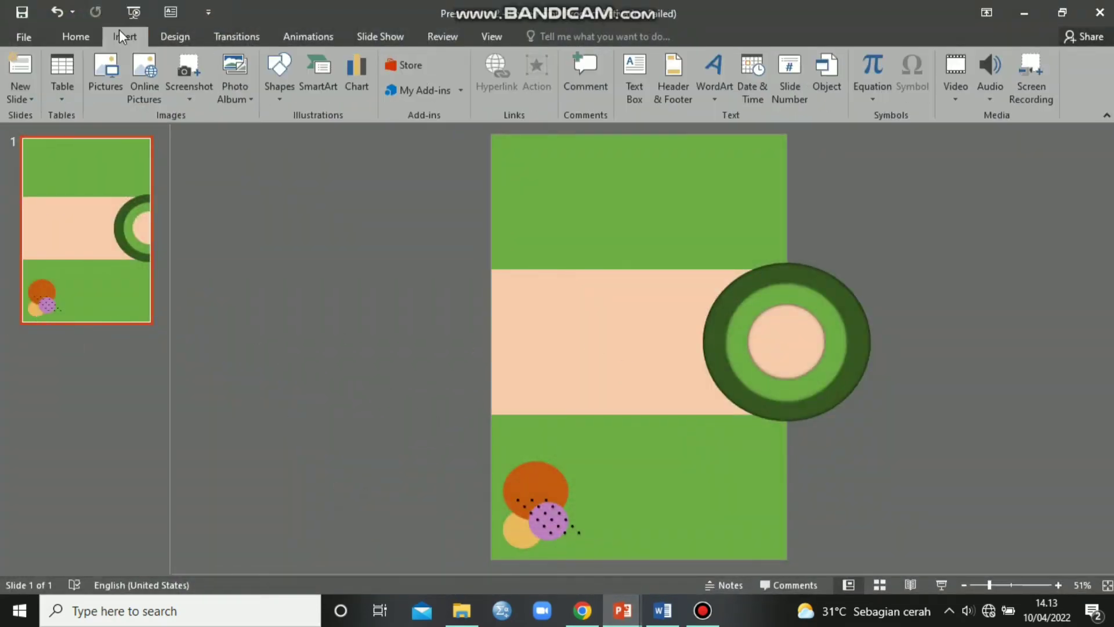
left_click(634, 76)
left_click(544, 232)
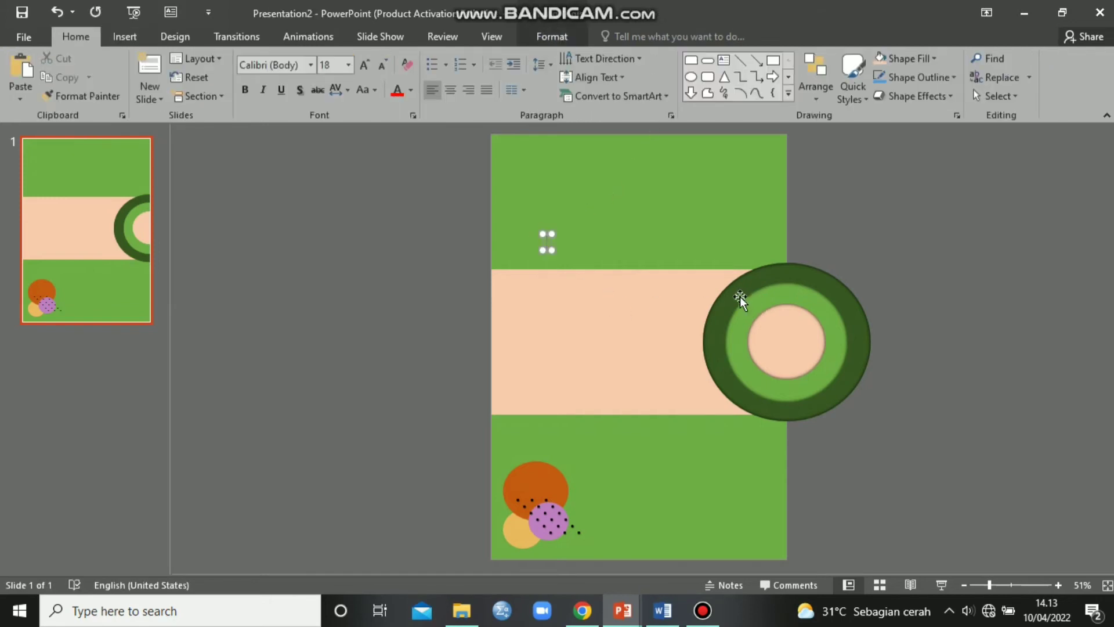
type("Matematika")
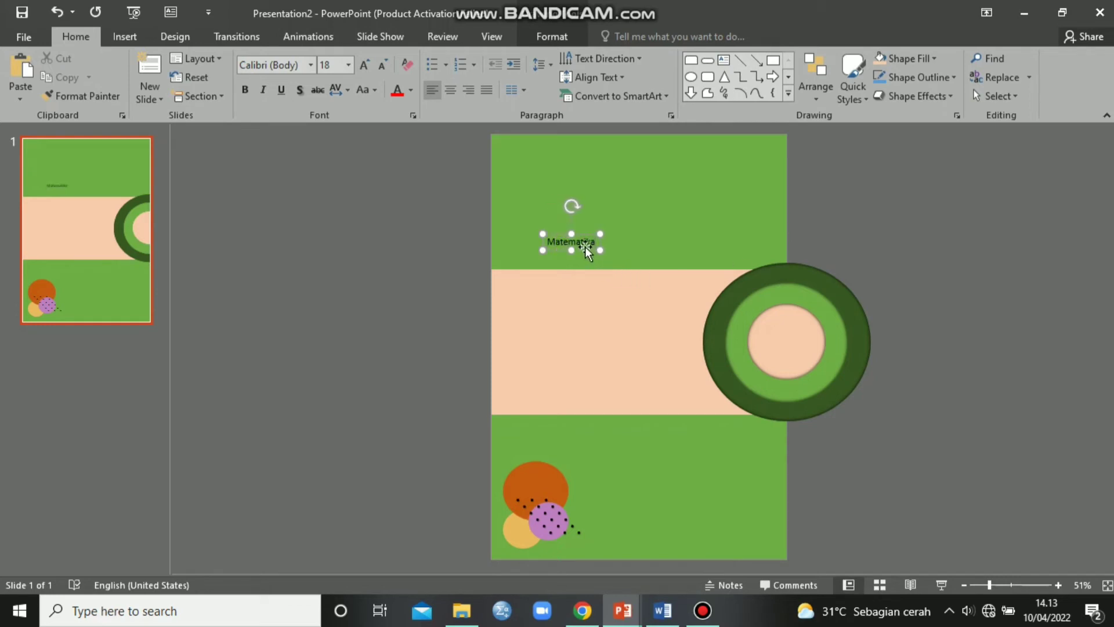
left_click_drag(585, 248, 585, 322)
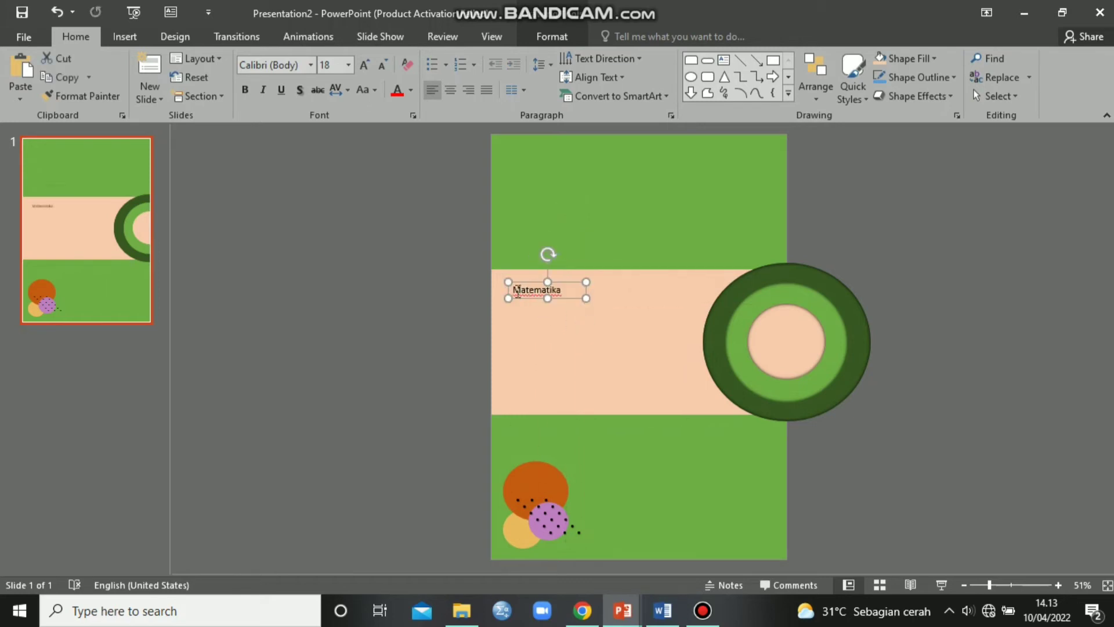
Step: Give the "Matematika" text the blue WordArt style with a reflection and change its text fill to the darkest theme green
left_click_drag(517, 290, 571, 291)
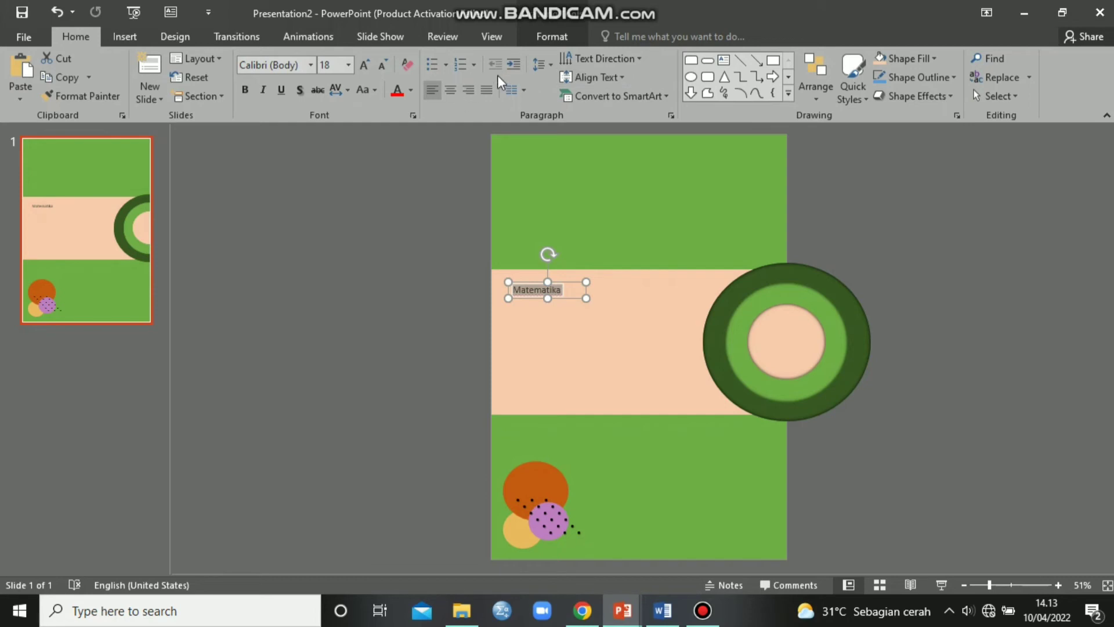
left_click(571, 37)
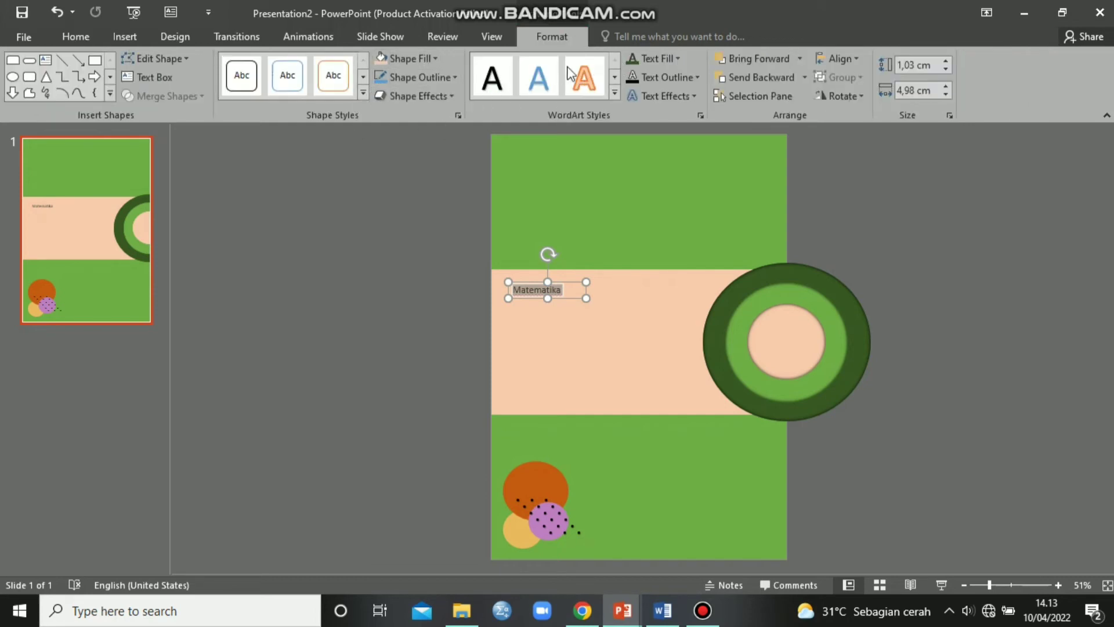
left_click(614, 93)
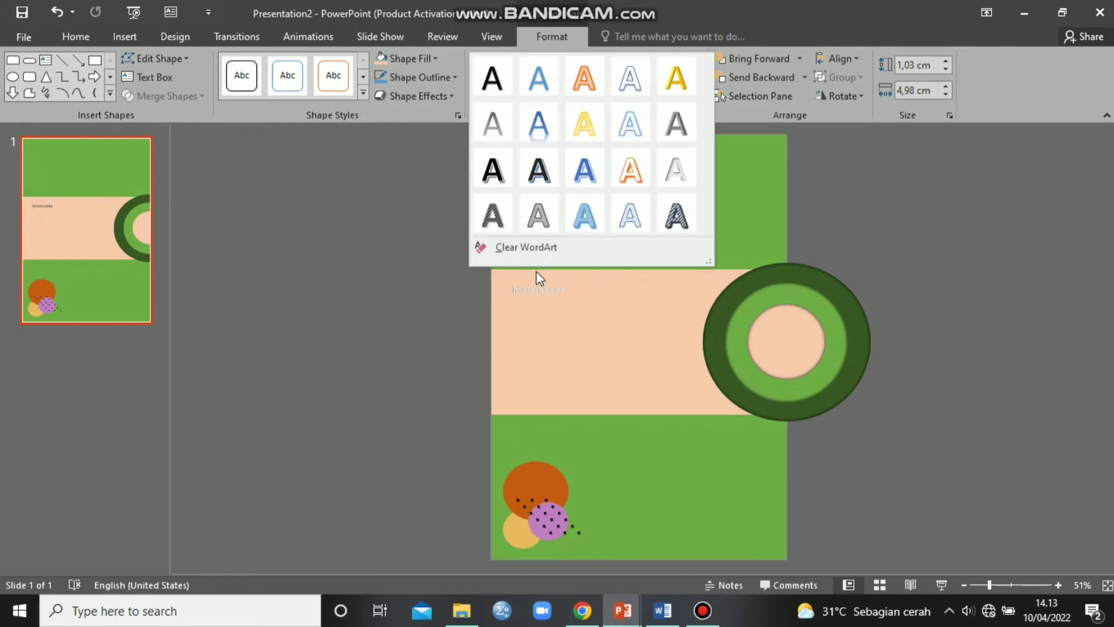
left_click(537, 135)
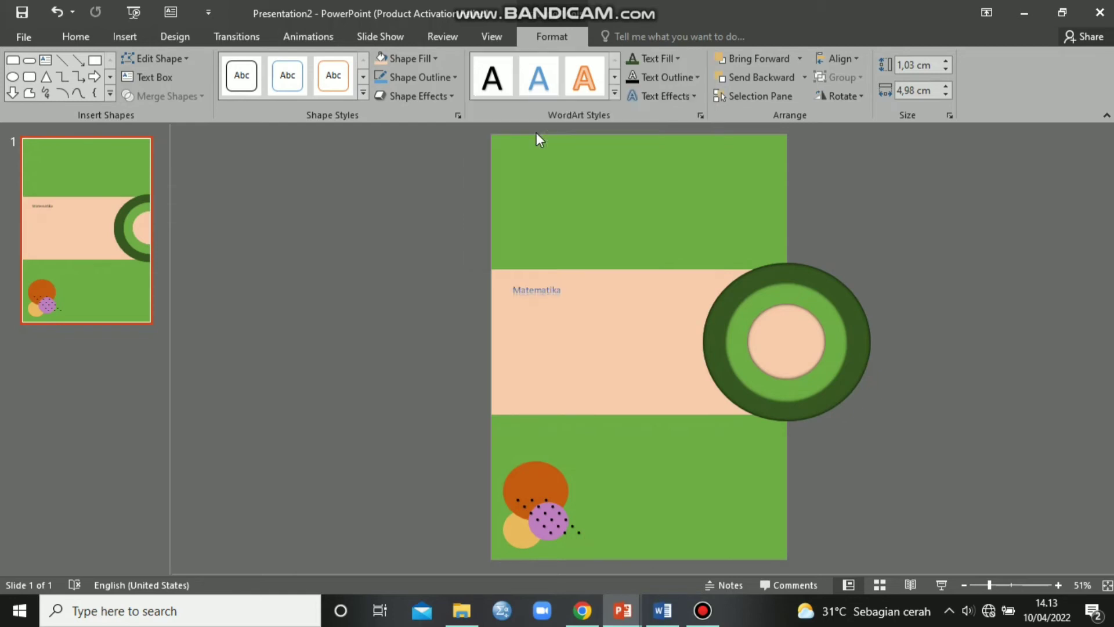
left_click(646, 56)
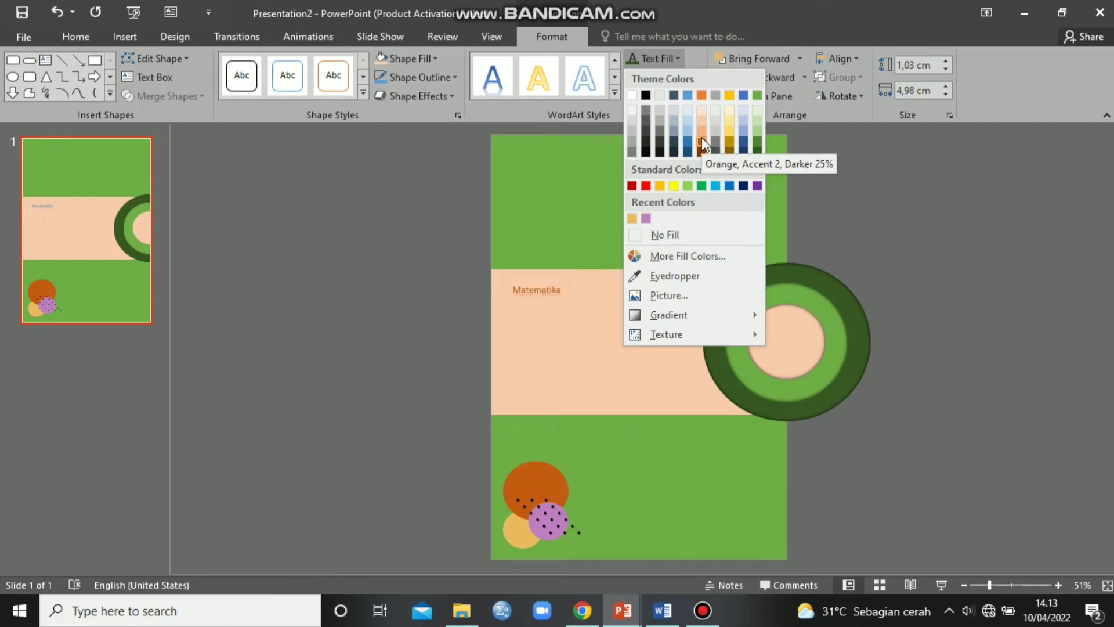
left_click(760, 152)
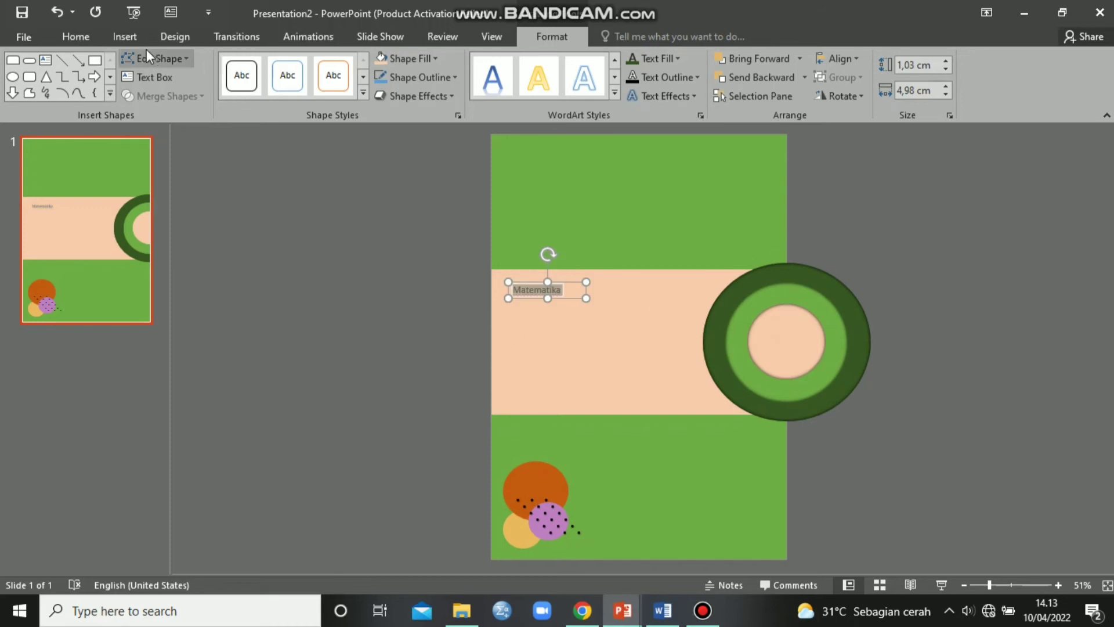
Step: Increase the font size of "Matematika" to 54 and make it bold
left_click(87, 39)
left_click(368, 57)
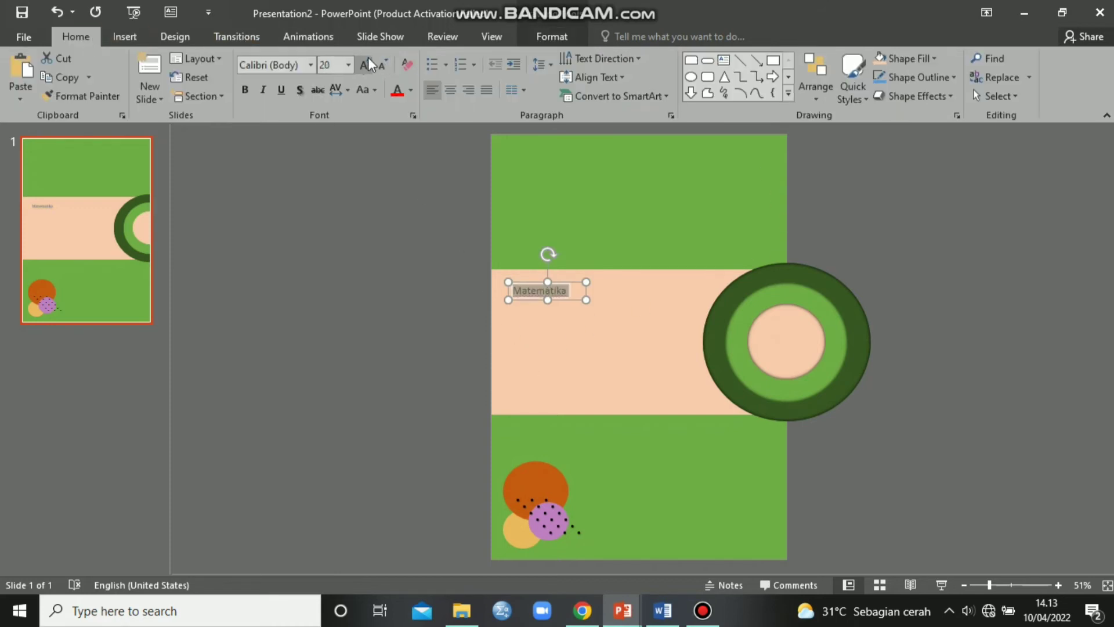
left_click(368, 57)
left_click(368, 56)
left_click(368, 59)
left_click(368, 61)
left_click(368, 61)
left_click(368, 60)
left_click(368, 61)
left_click(368, 61)
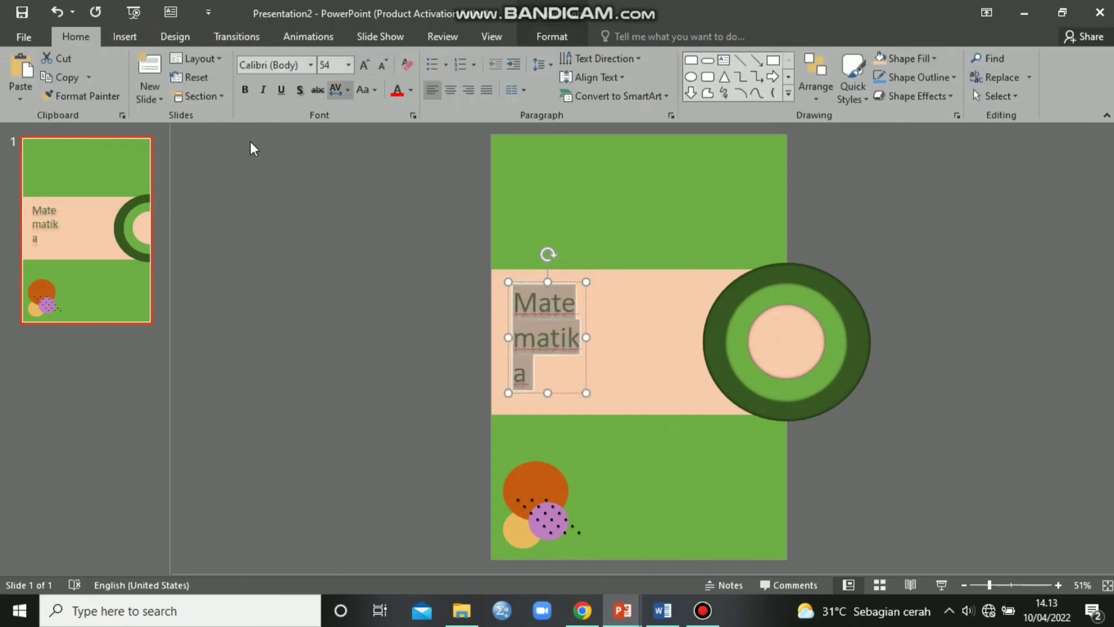
left_click(245, 90)
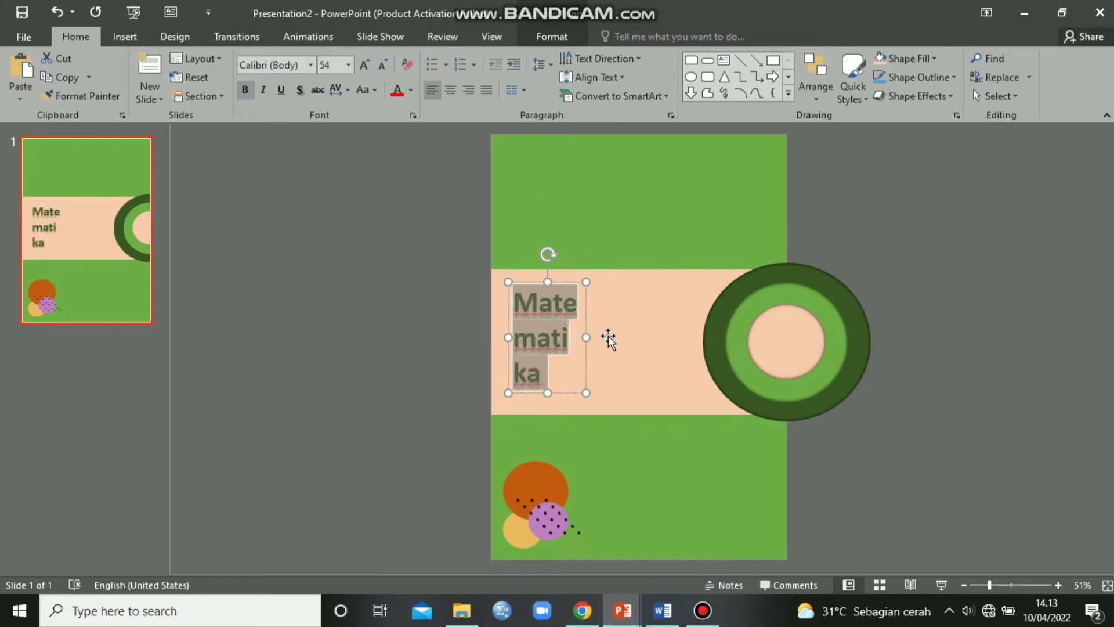
Step: Widen the "Matematika" text box so the word fits on one line and set its font to Adobe Garamond Pro Bold
left_click_drag(587, 337, 685, 325)
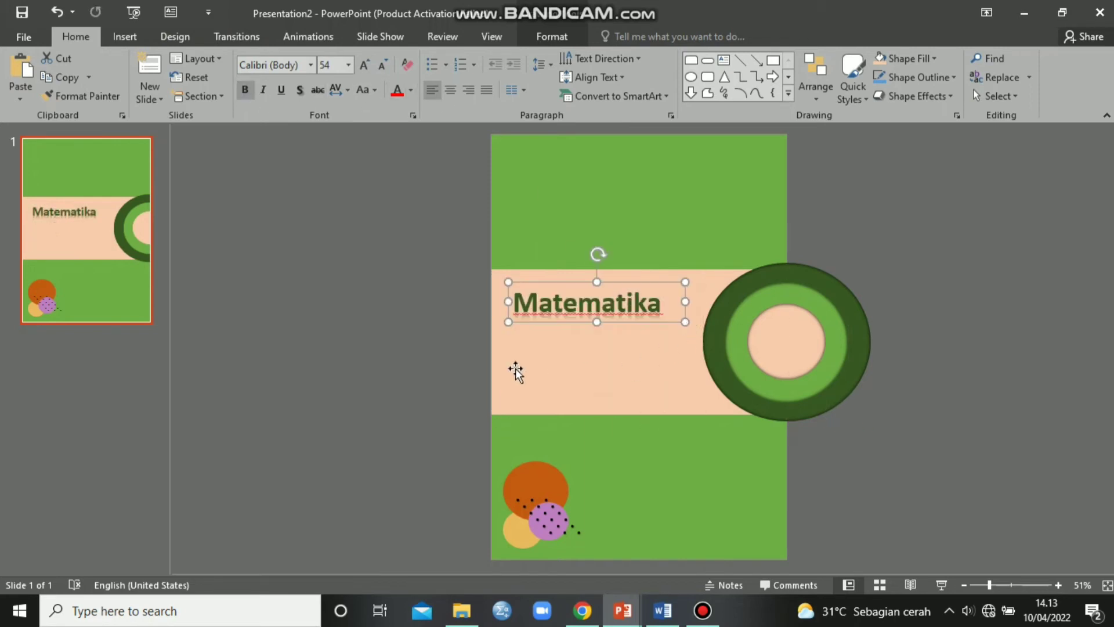
left_click(311, 66)
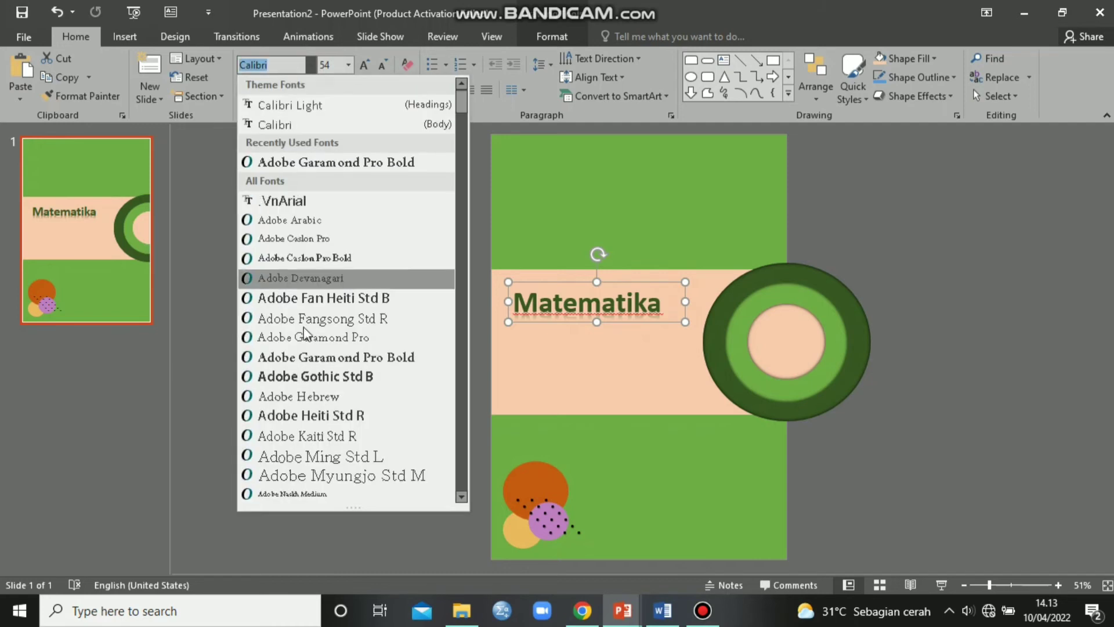
left_click(291, 356)
left_click(404, 352)
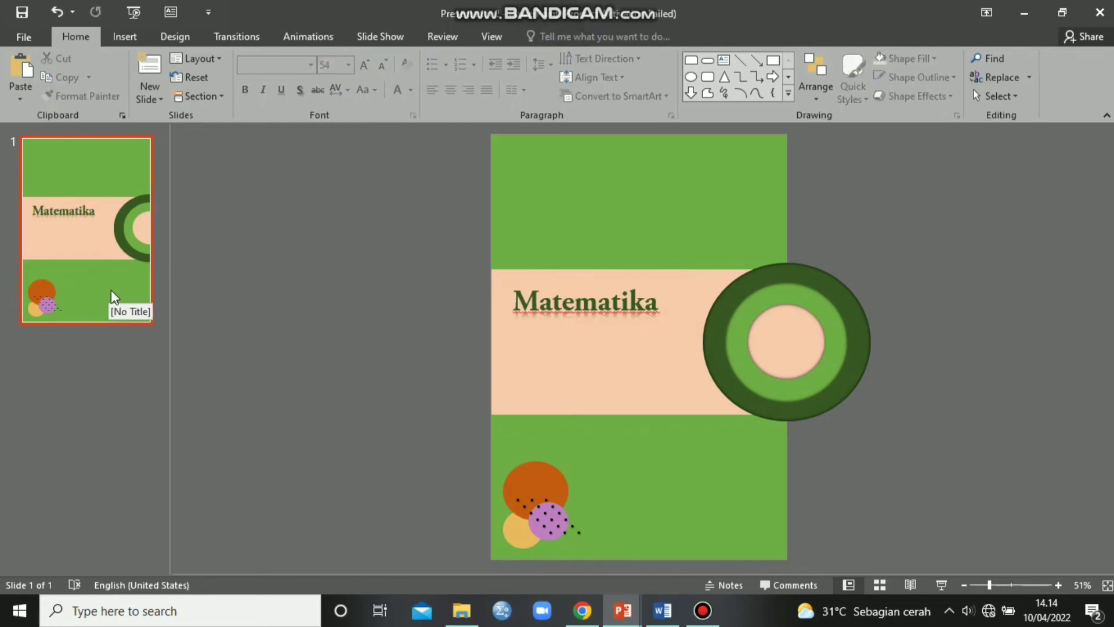
Step: Insert the logo-tutwuri picture from the cover buku folder onto the cover
left_click(92, 281)
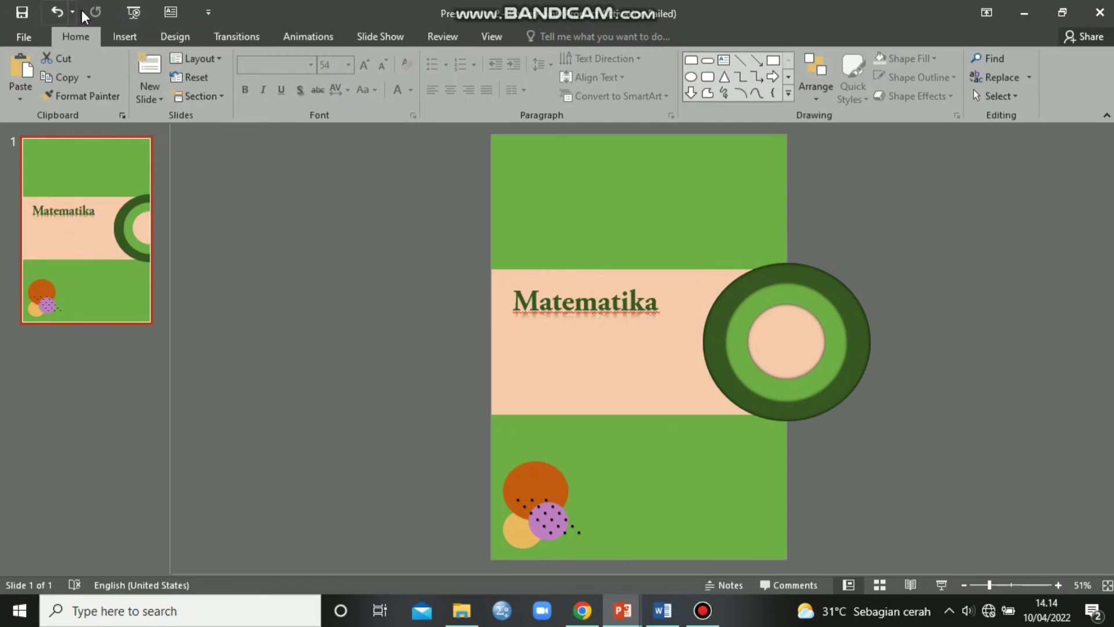
left_click(123, 37)
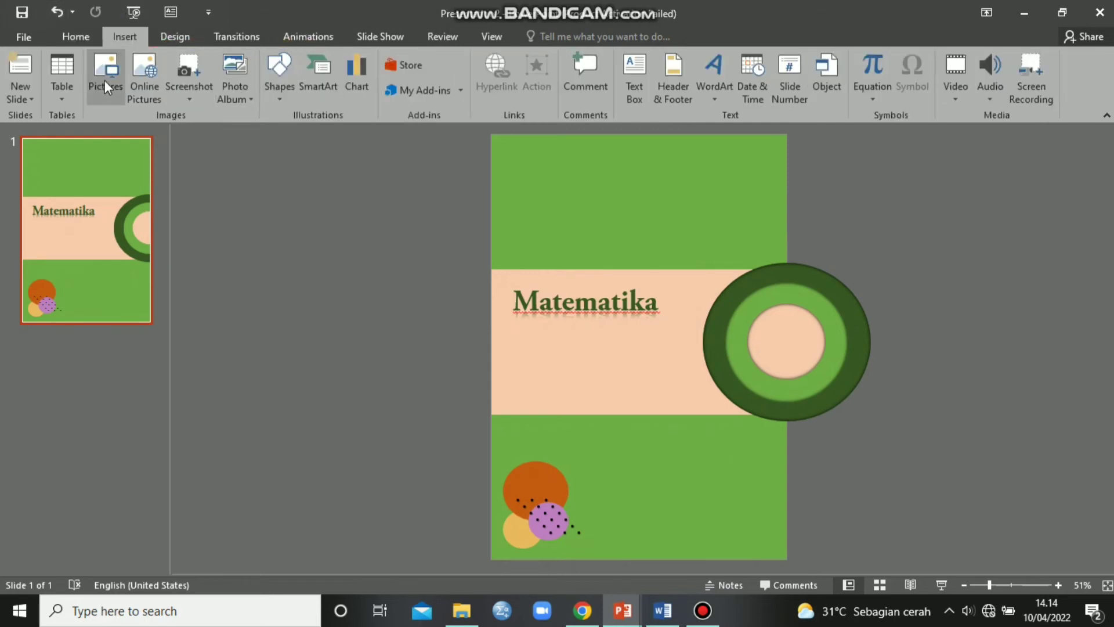
scroll(159, 301, "down", 2)
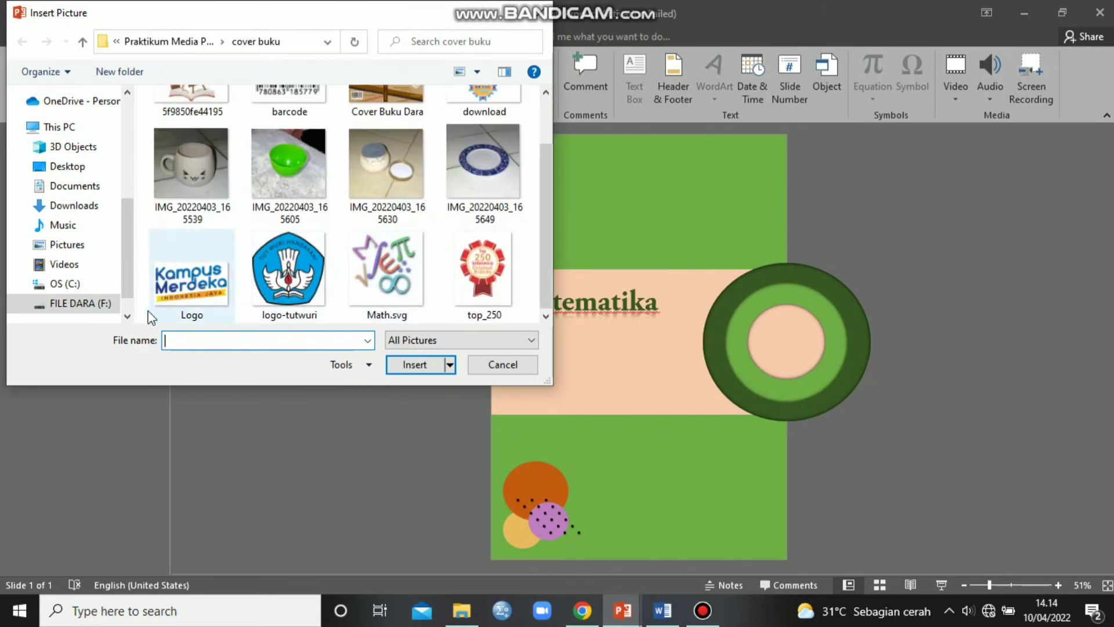
left_click(293, 267)
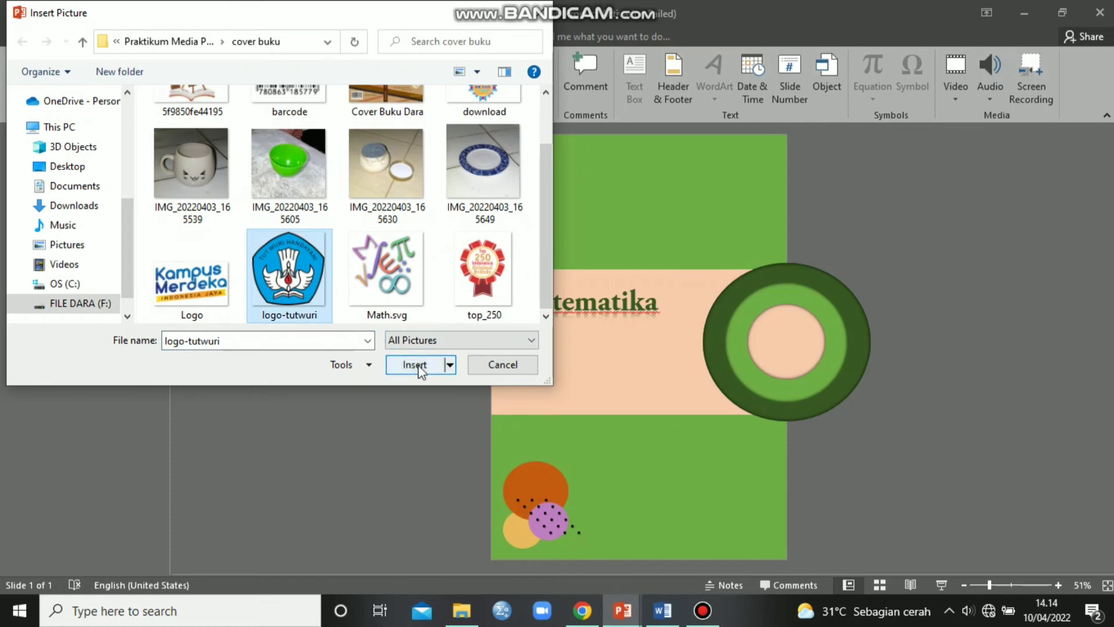
left_click(415, 365)
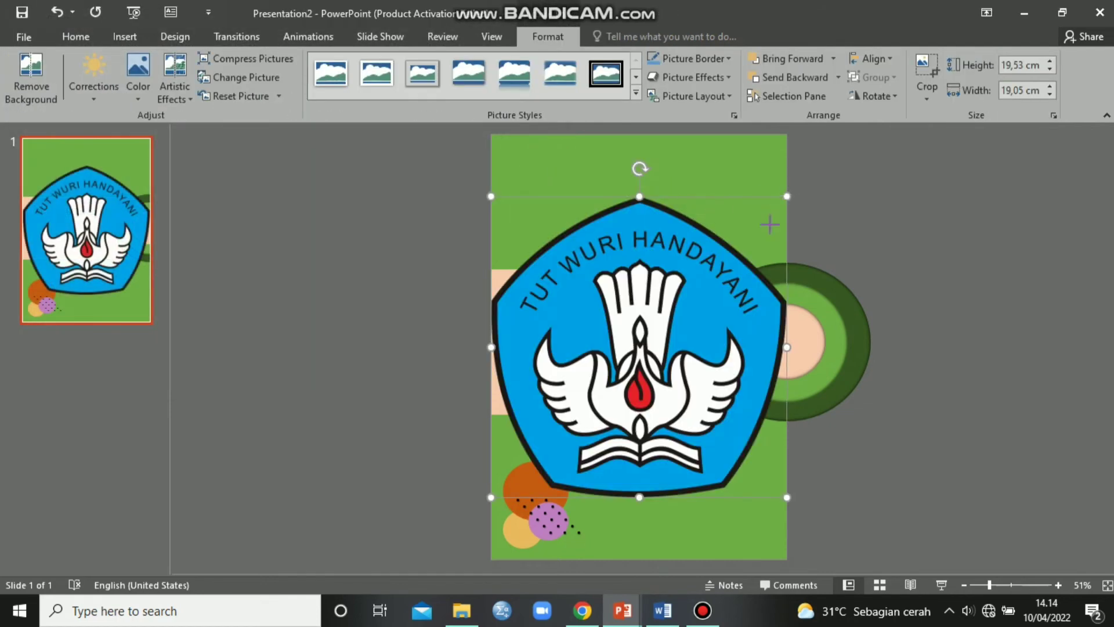
Step: Shrink the logo and place it in the upper-right corner of the cover
left_click_drag(769, 225, 767, 198)
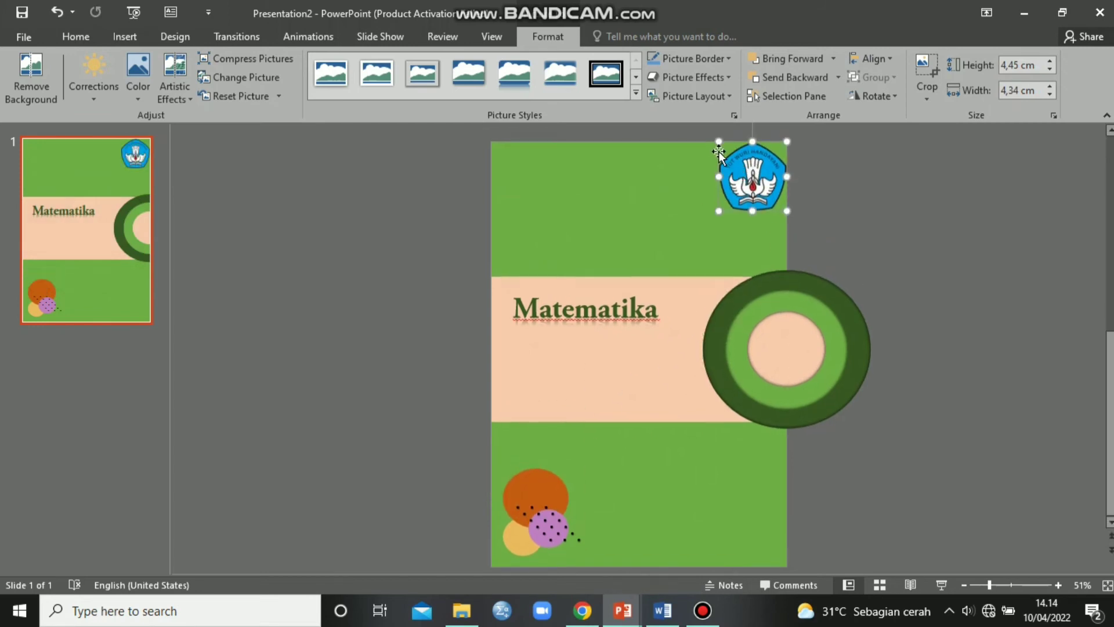
left_click_drag(719, 142, 757, 177)
left_click(866, 216)
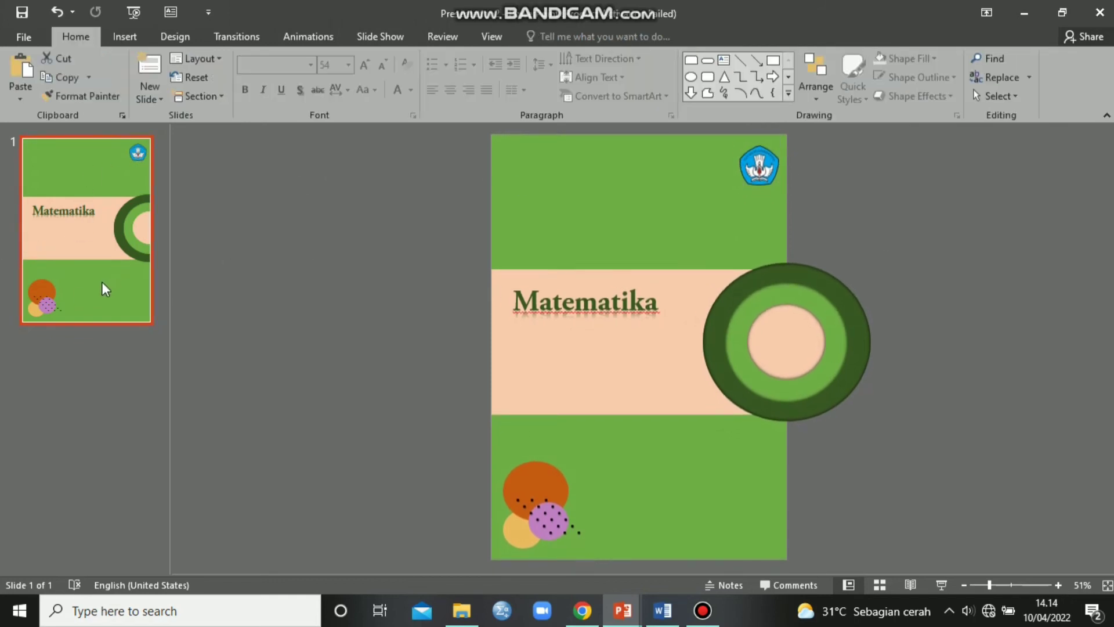
Step: Add a second slide and delete its title and content placeholders
key("ctrl+m")
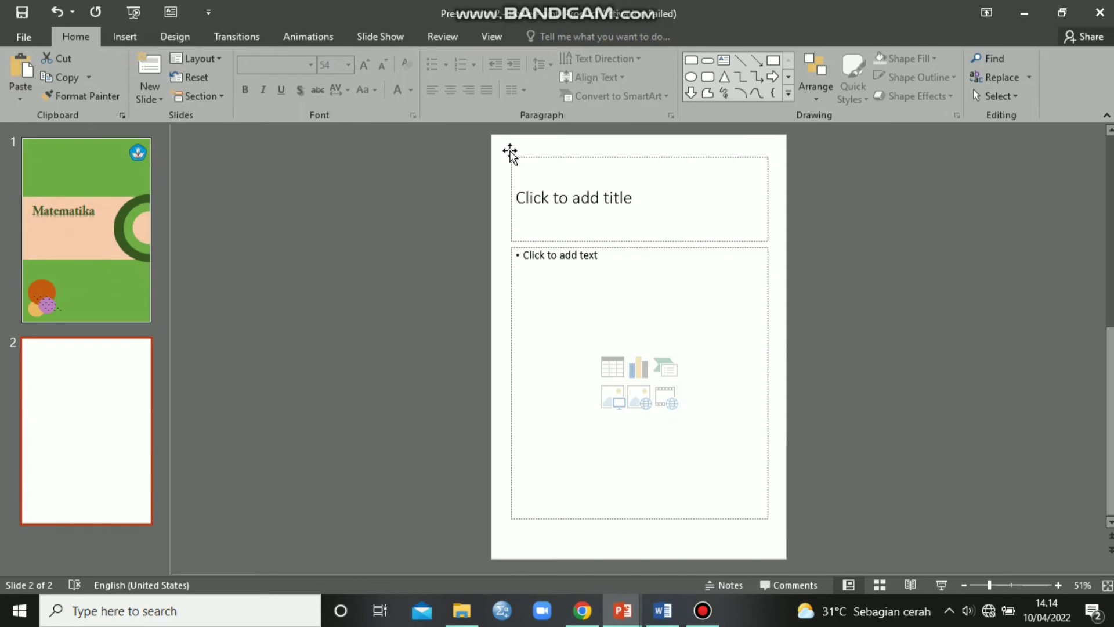
left_click_drag(502, 153, 780, 542)
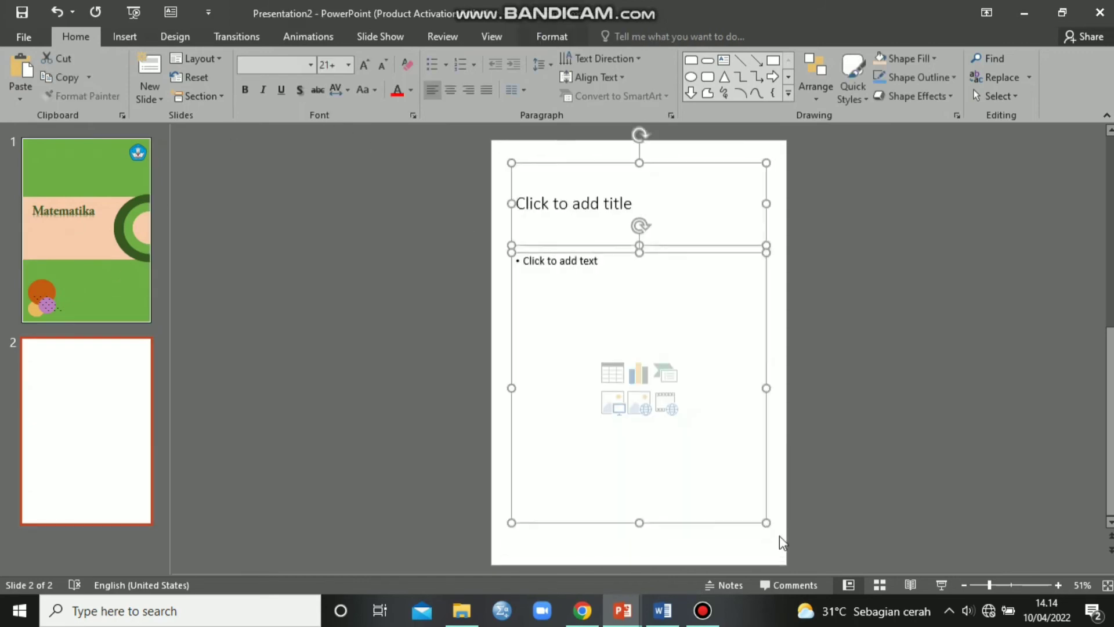
key("Delete")
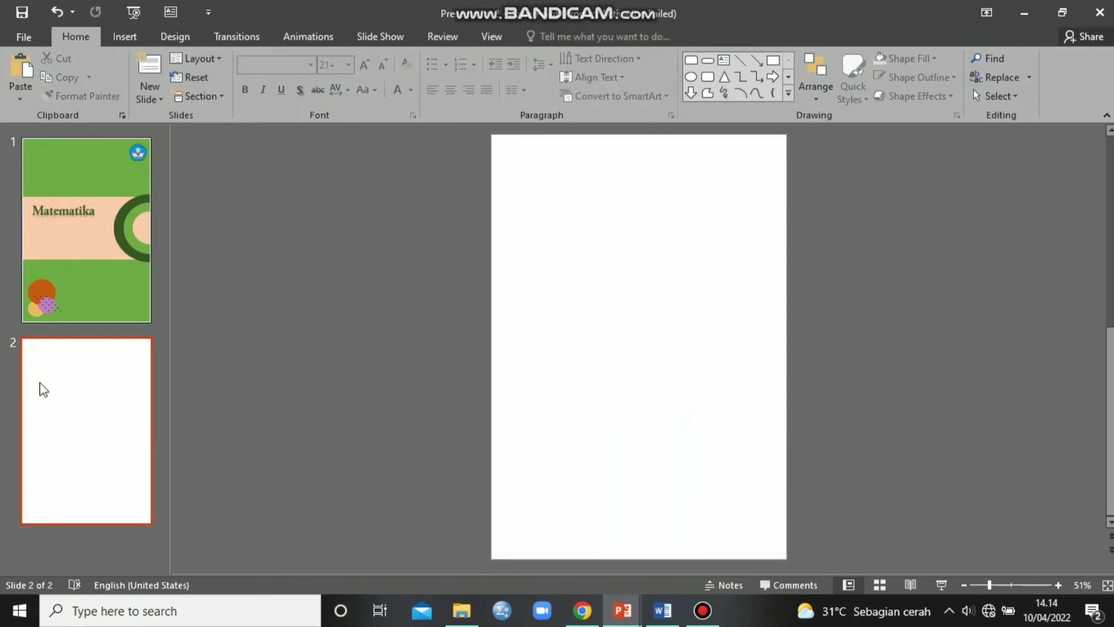
Step: Give the second slide a solid light green background, using the second-lightest shade of the theme green
left_click(143, 37)
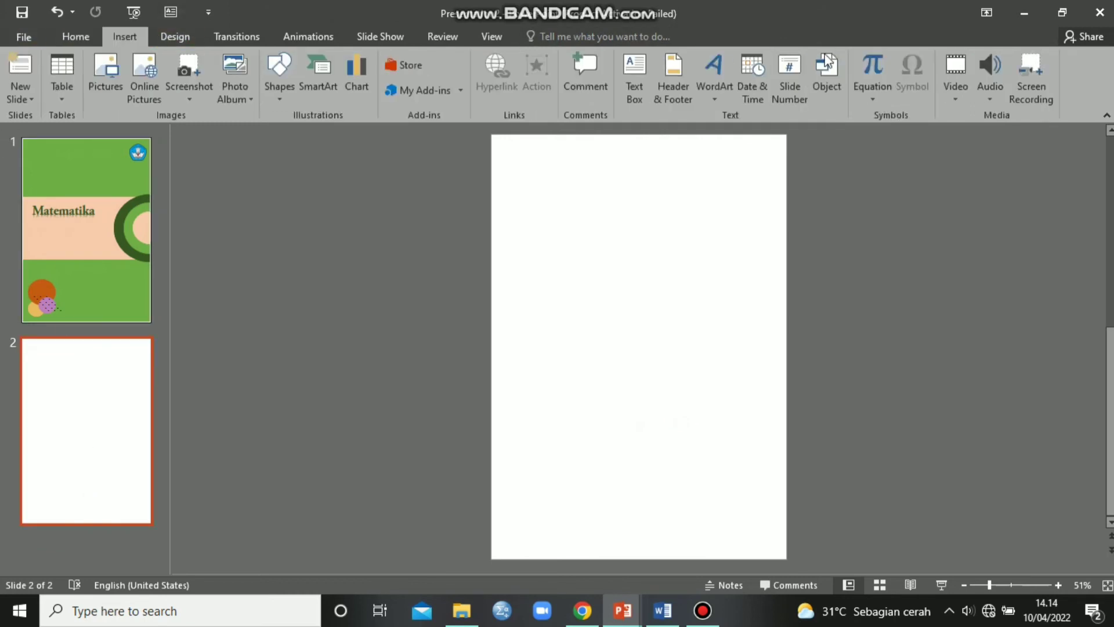
left_click(175, 36)
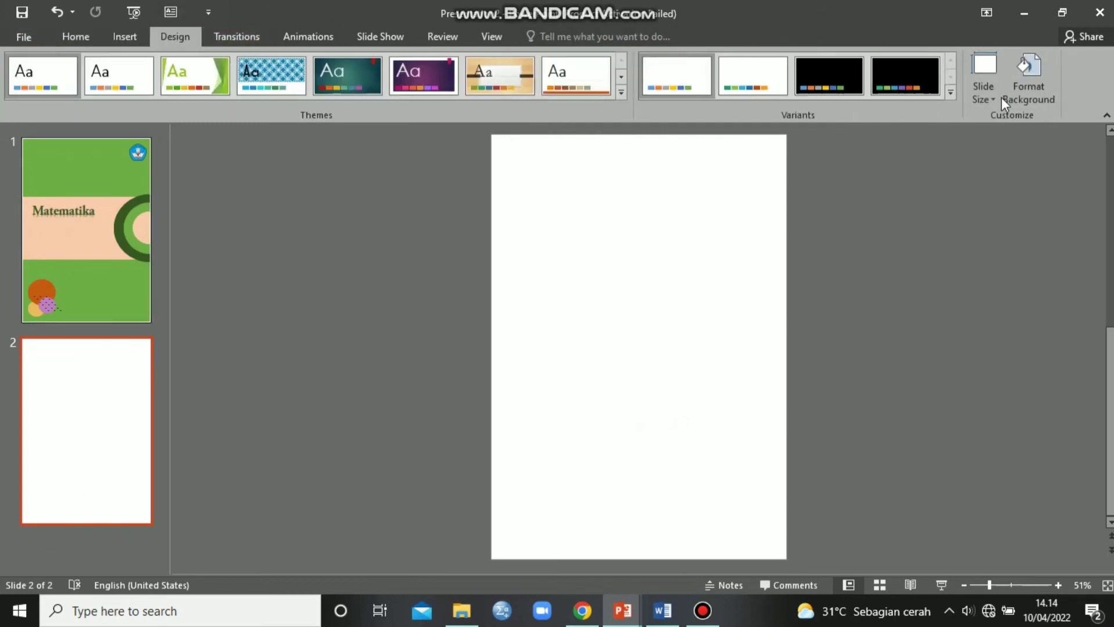
left_click(1015, 81)
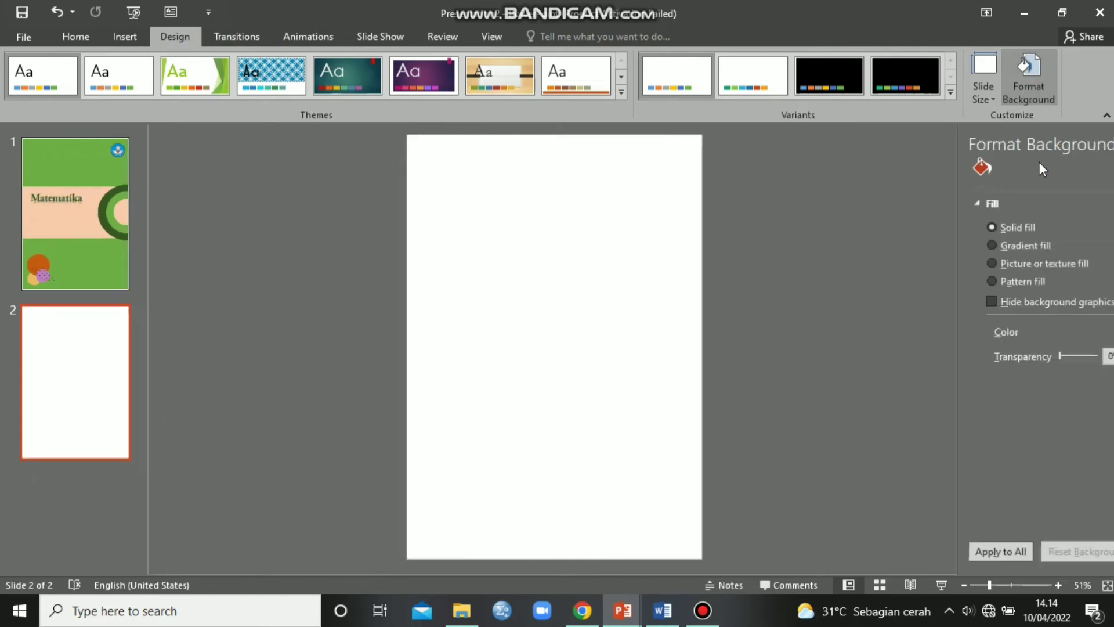
left_click(1075, 333)
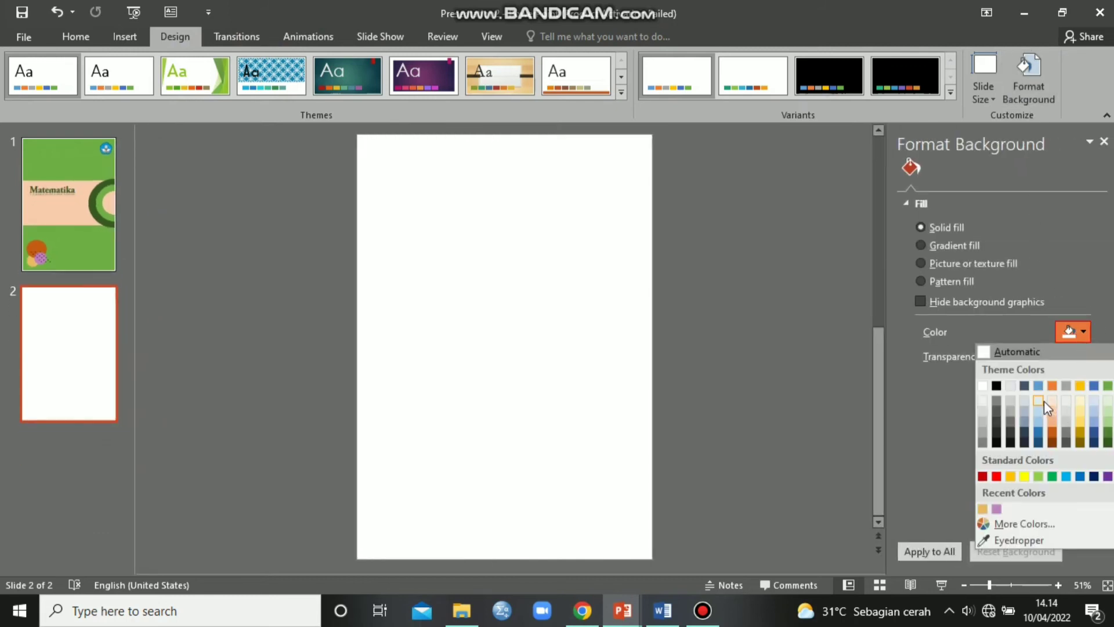
left_click(1107, 402)
left_click(1062, 334)
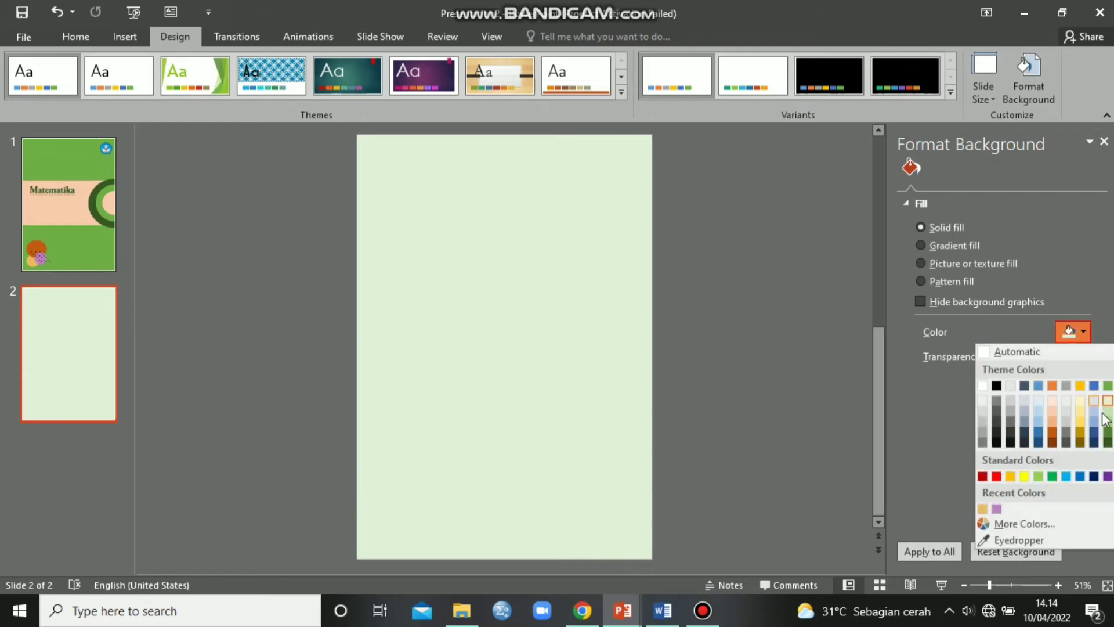
left_click(1107, 415)
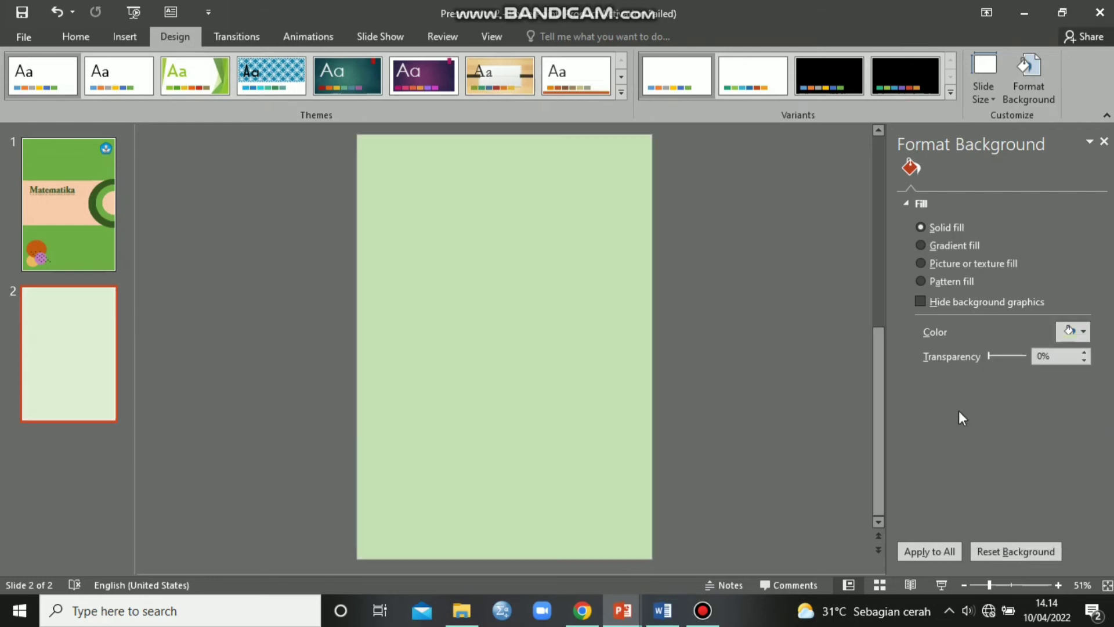
left_click(1104, 142)
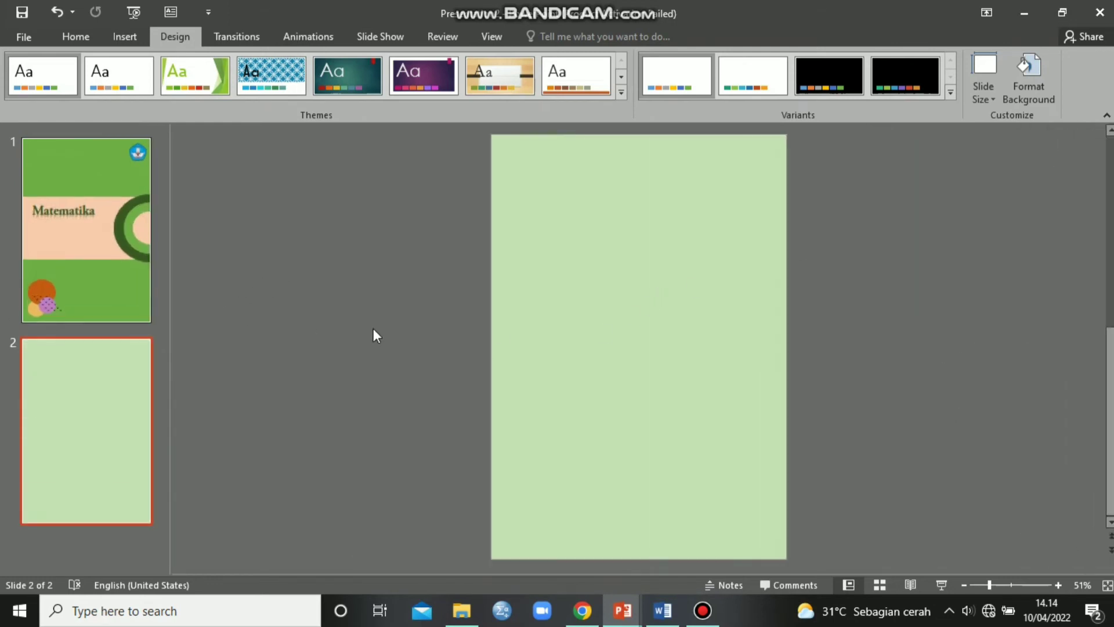
Step: Draw a rectangle about 14 cm wide near the top of the second slide and add a thinner copy about 0.85 cm high along its lower edge
left_click(73, 37)
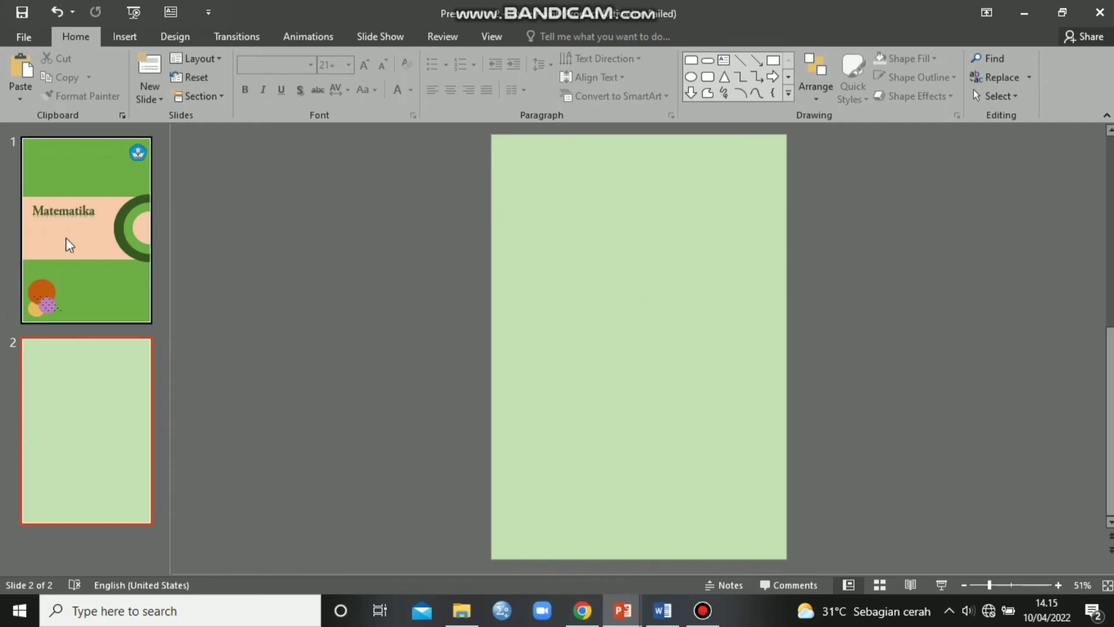
left_click(118, 34)
left_click(280, 81)
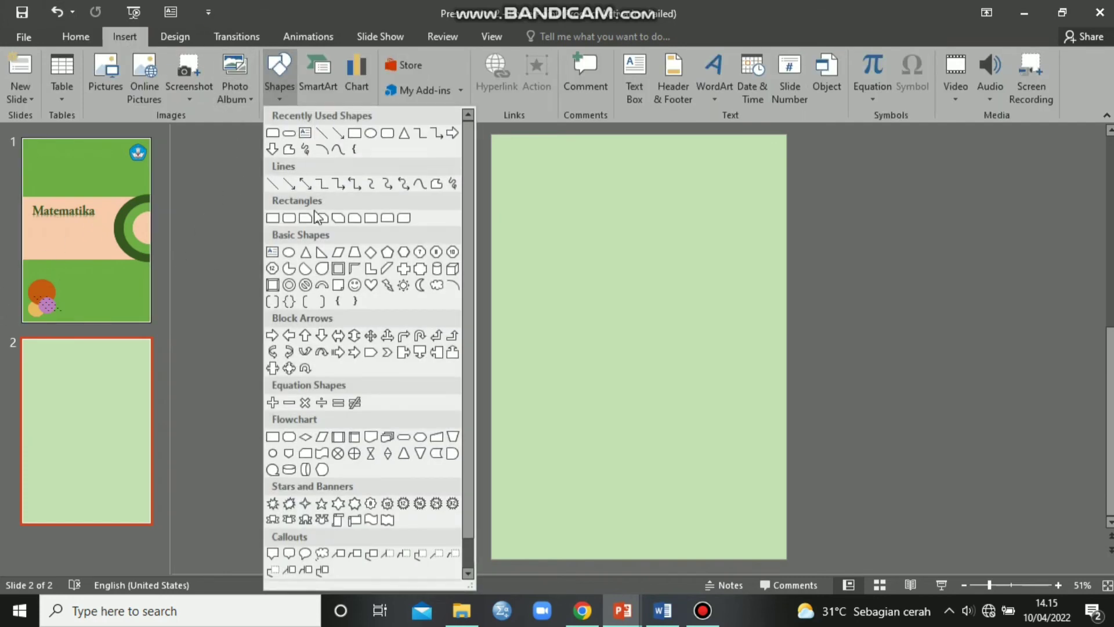
left_click(310, 217)
left_click_drag(558, 160, 775, 208)
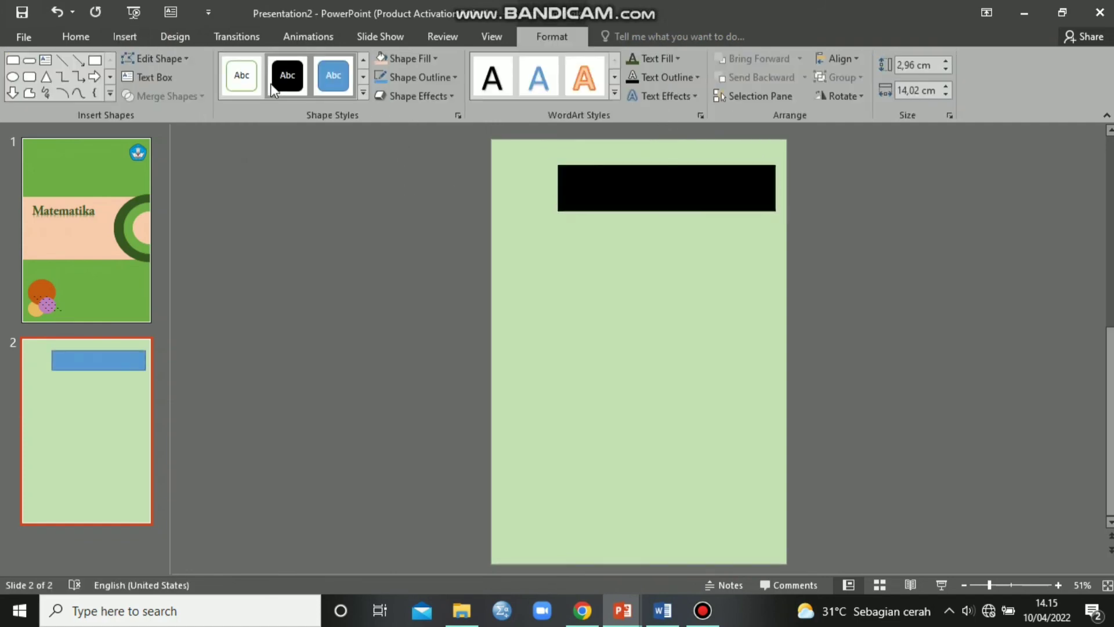
mouse_move(670, 212)
left_mouse_down()
mouse_move(657, 184)
mouse_move(639, 207)
mouse_move(665, 197)
left_mouse_up()
key("ctrl+c")
key("ctrl+v")
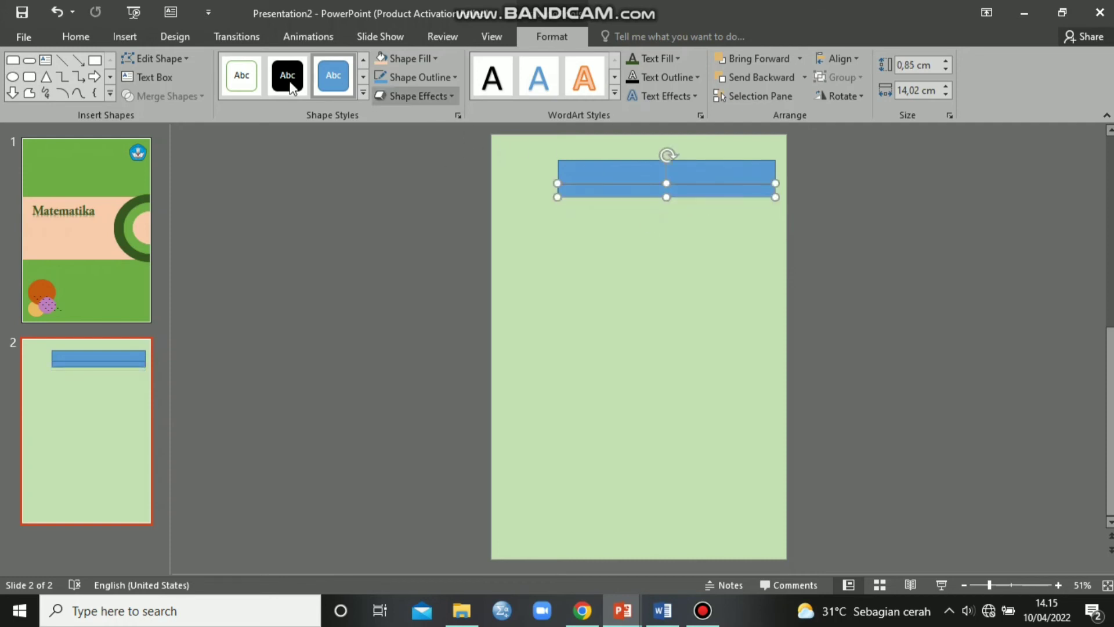
Step: Apply a borderless preset style to the thin lower bar and fill it with gold
left_click(408, 56)
left_click(365, 88)
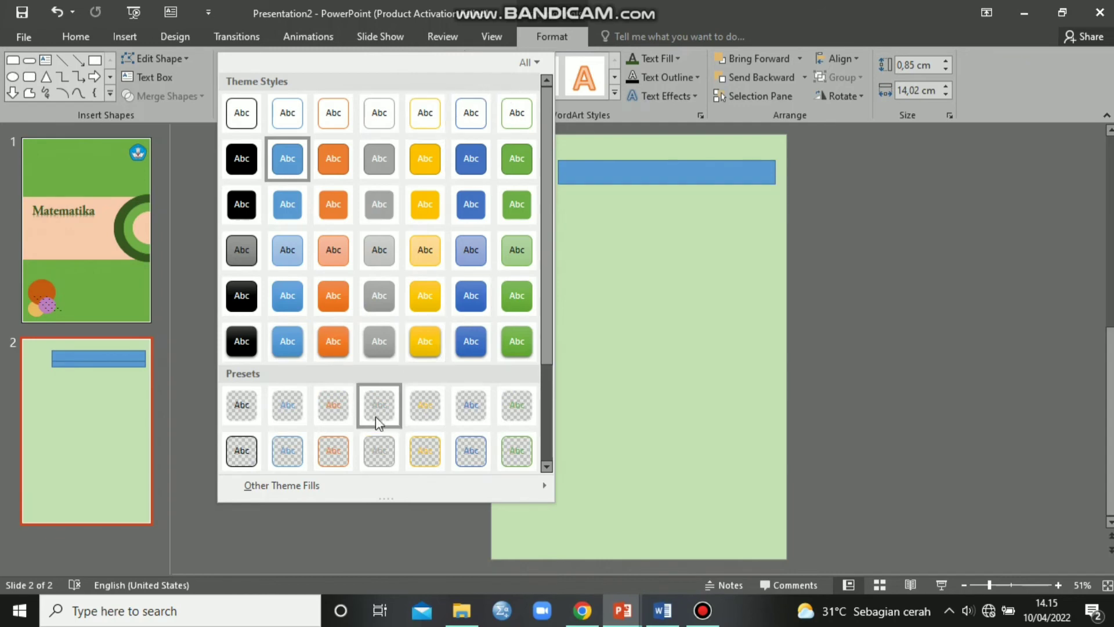
scroll(375, 416, "down", 3)
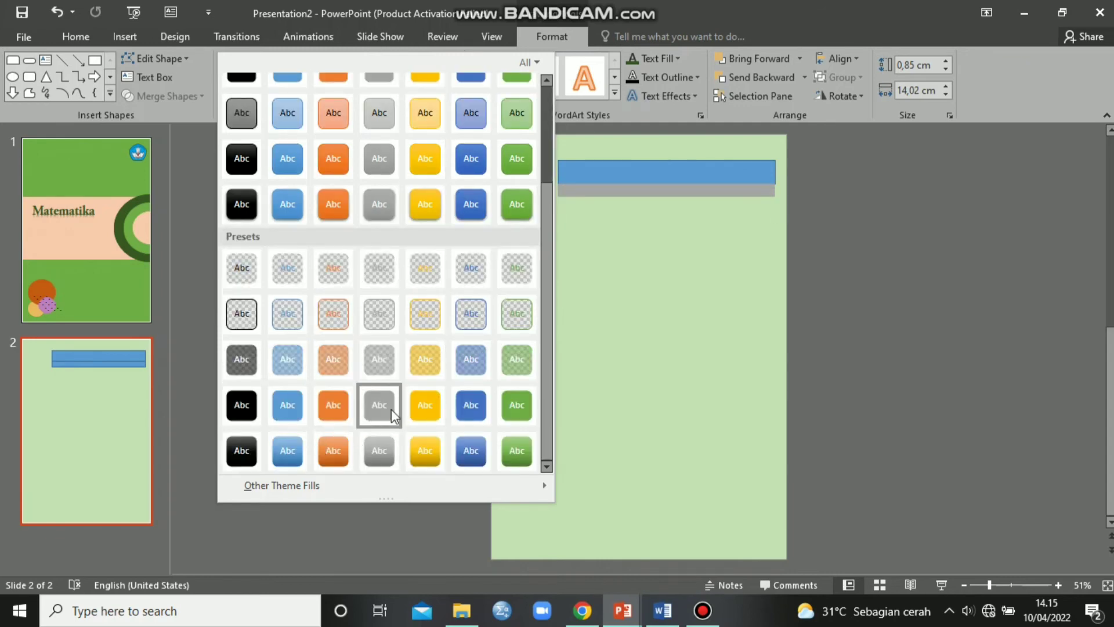
left_click(297, 409)
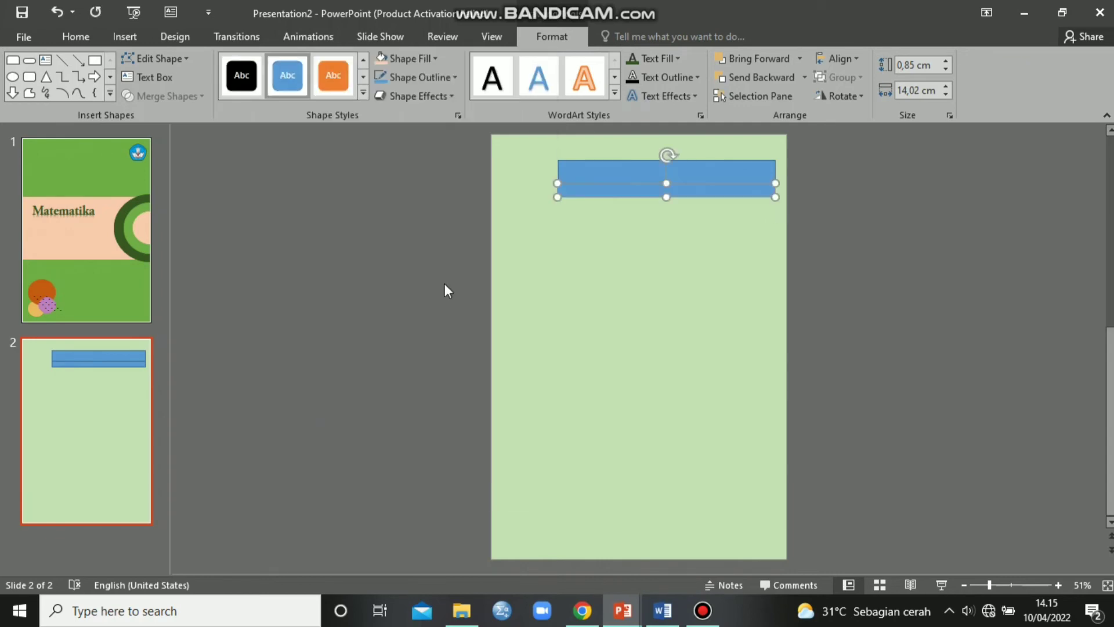
left_click(415, 64)
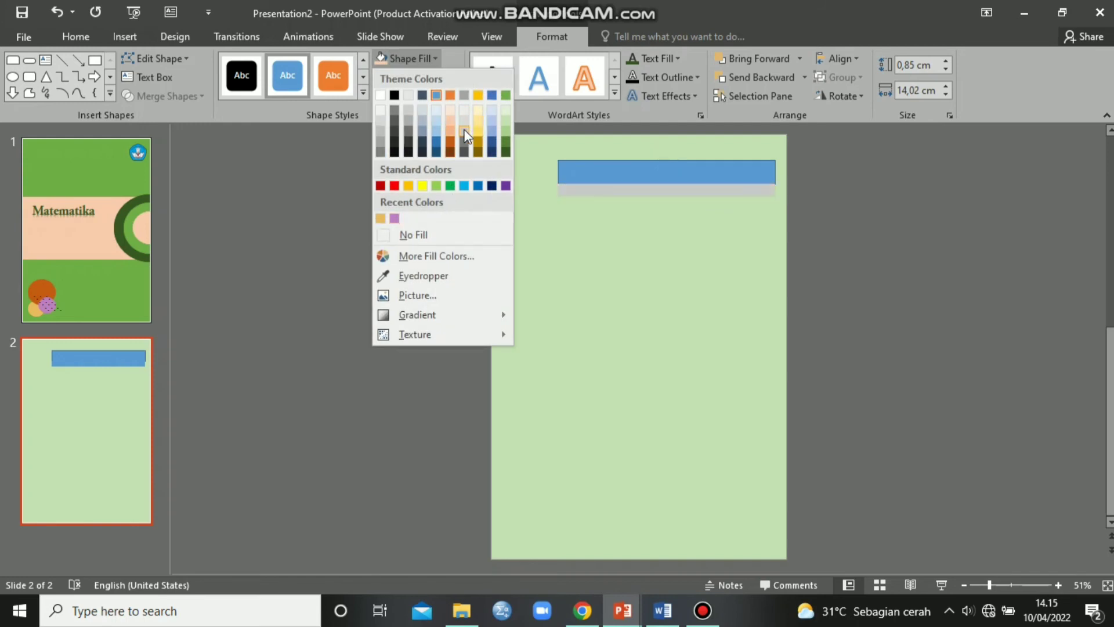
left_click(478, 95)
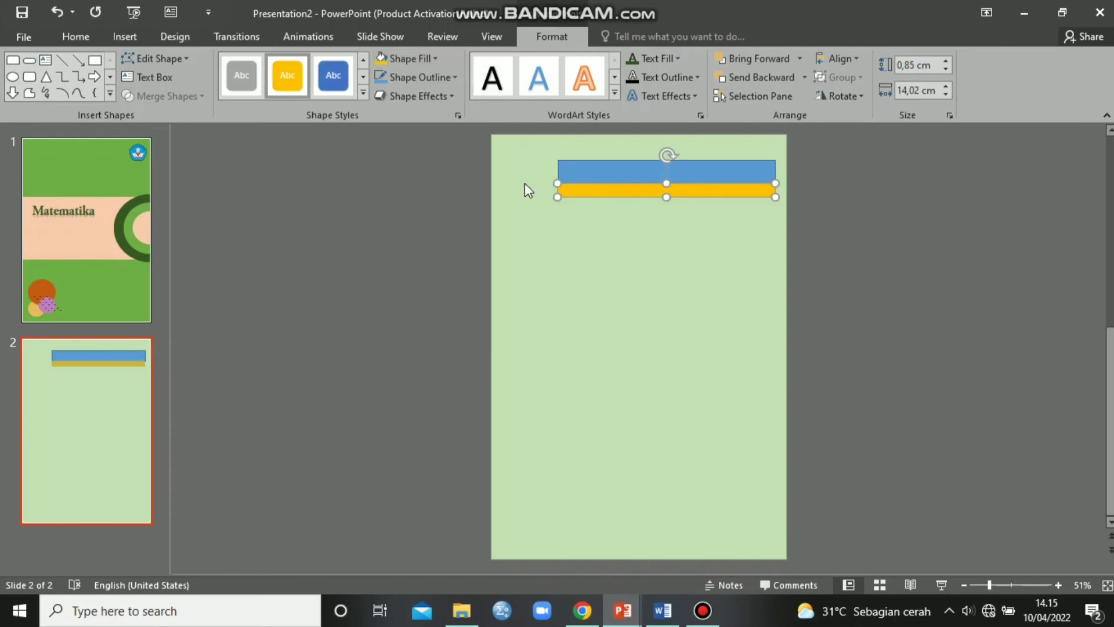
Step: Apply the Preset 12 shape effect to the gold bar and reposition it a little below the blue bar
left_click(434, 95)
mouse_move(435, 307)
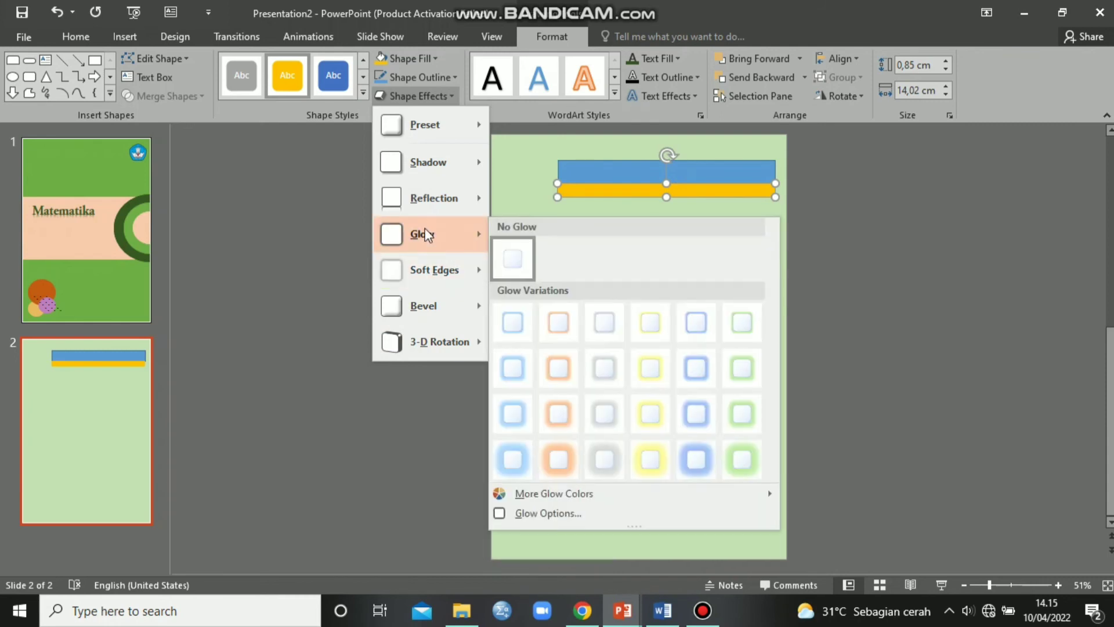
mouse_move(405, 127)
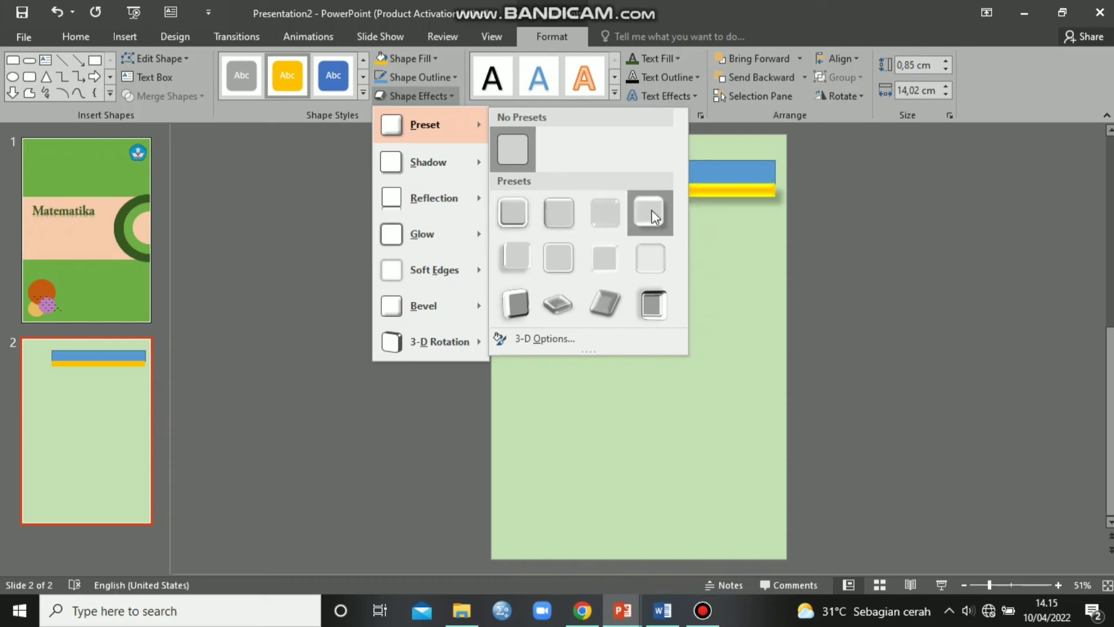
left_click(656, 310)
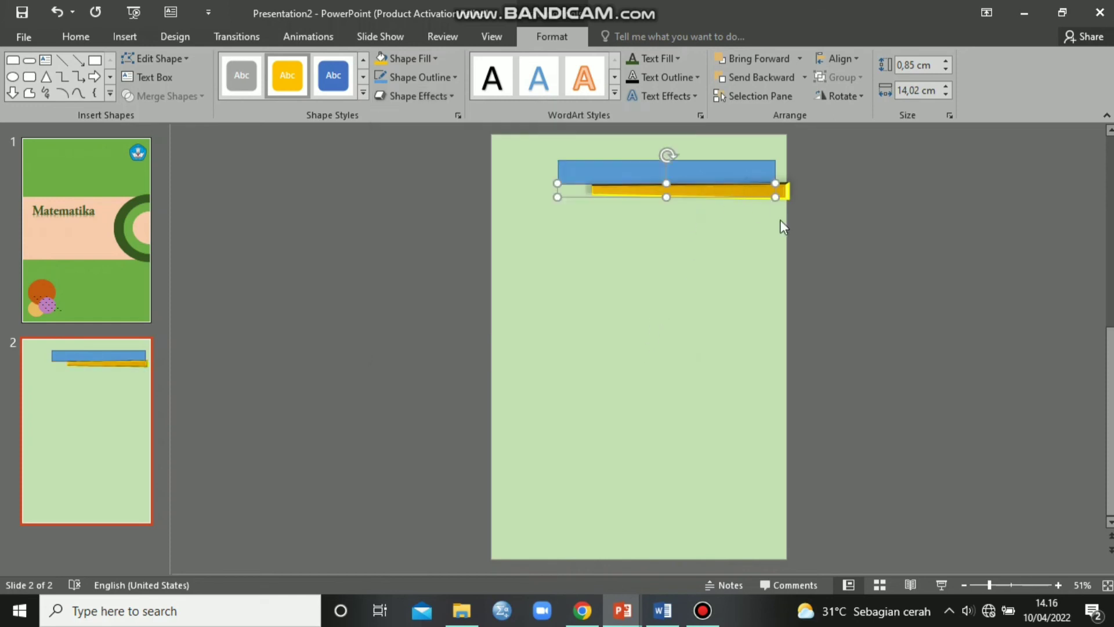
left_click_drag(788, 193, 742, 288)
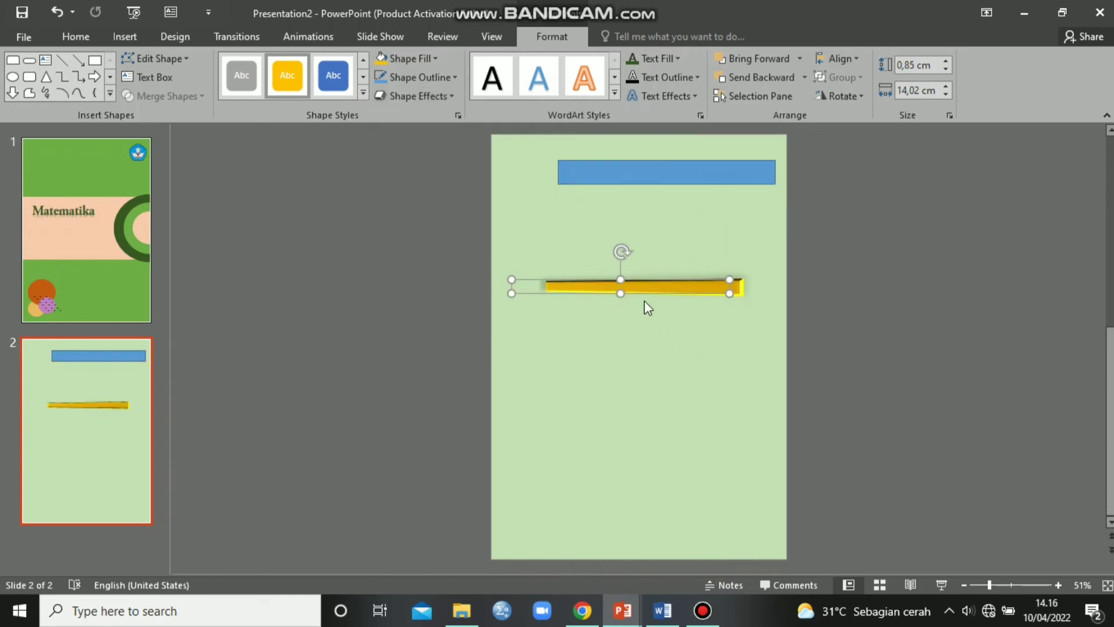
left_click_drag(619, 283, 599, 176)
Step: Apply the Preset 12 shape effect to the blue bar and stack both bars directly together near the top of the page
left_click(612, 177)
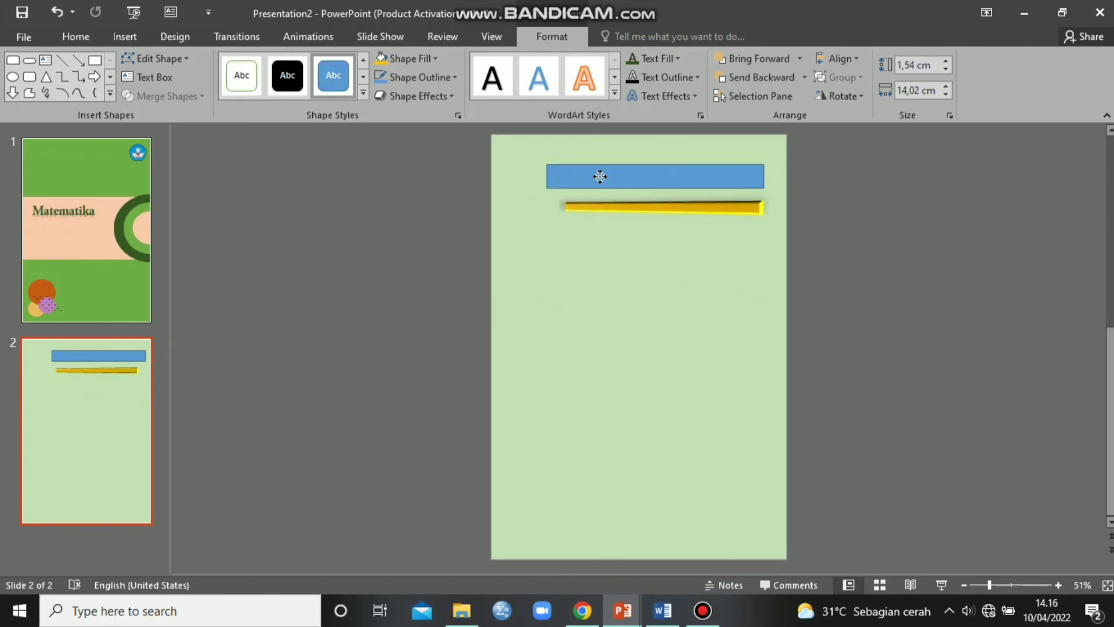
left_click(406, 95)
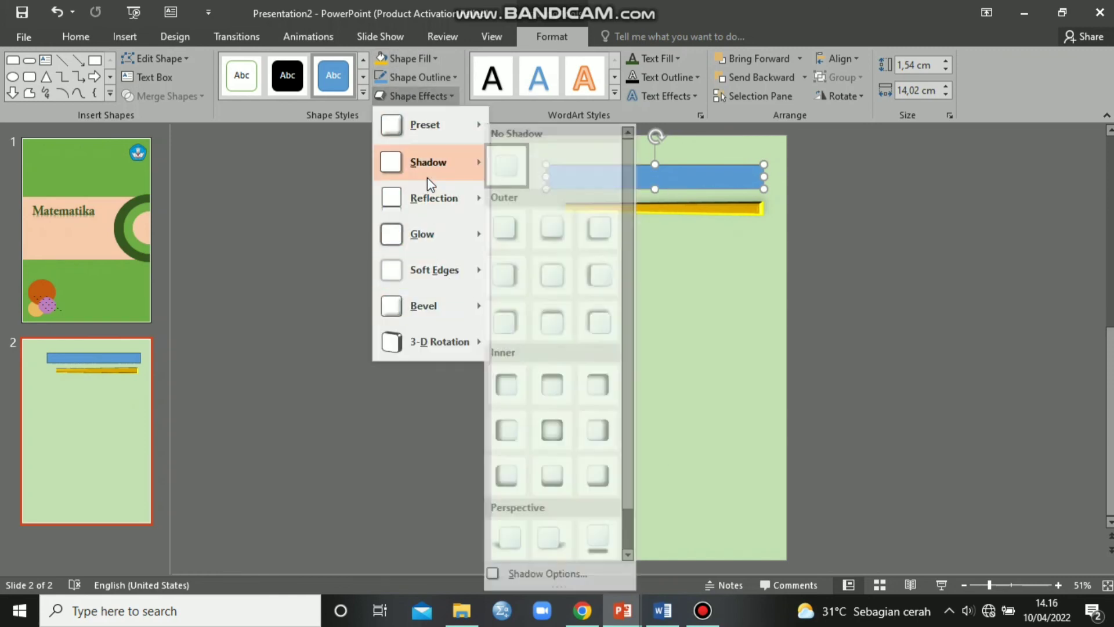
mouse_move(440, 280)
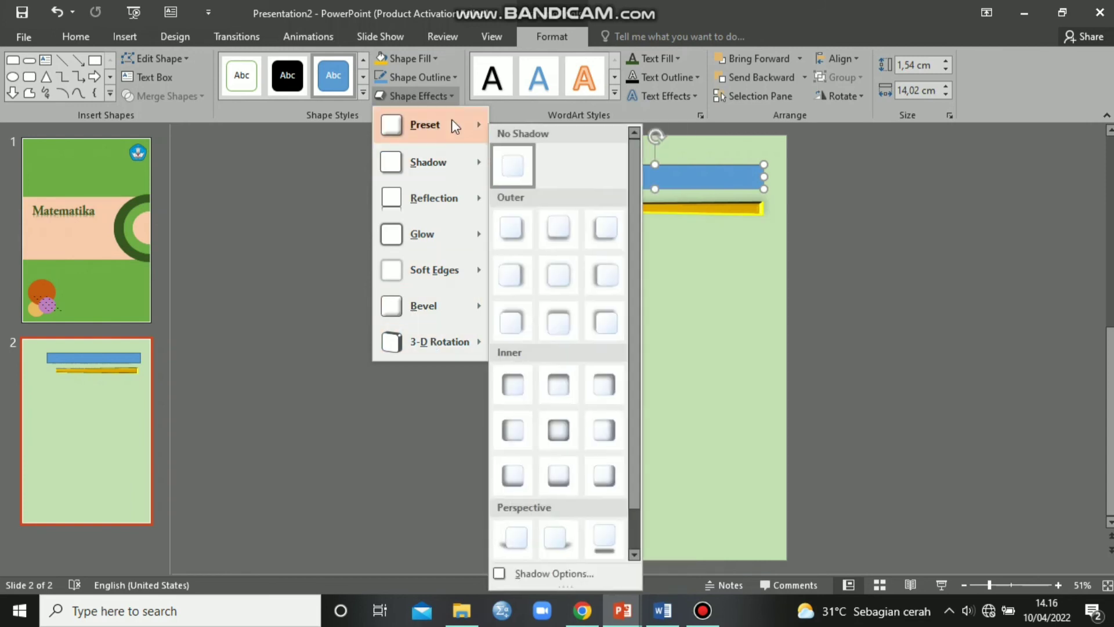
mouse_move(456, 127)
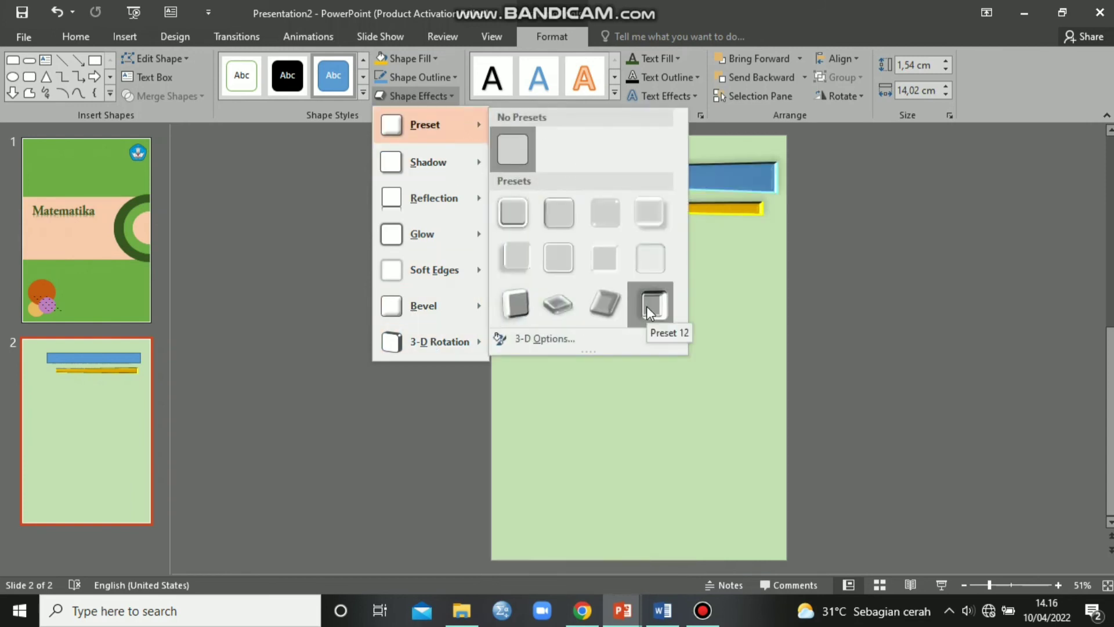
left_click(647, 305)
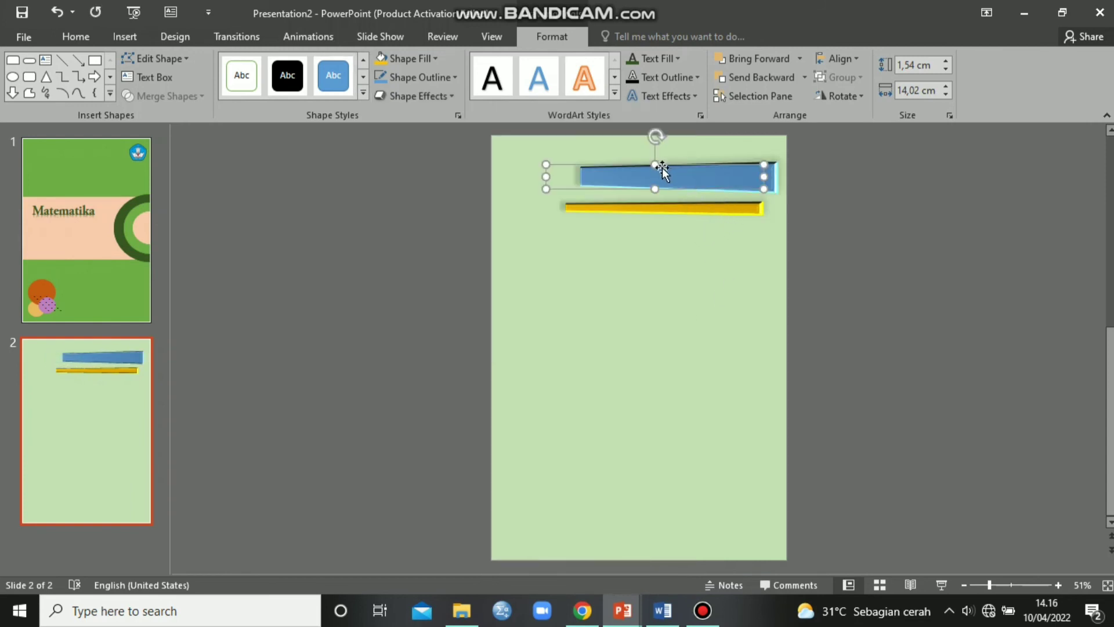
mouse_move(663, 168)
left_mouse_down()
mouse_move(631, 162)
mouse_move(666, 162)
left_mouse_up()
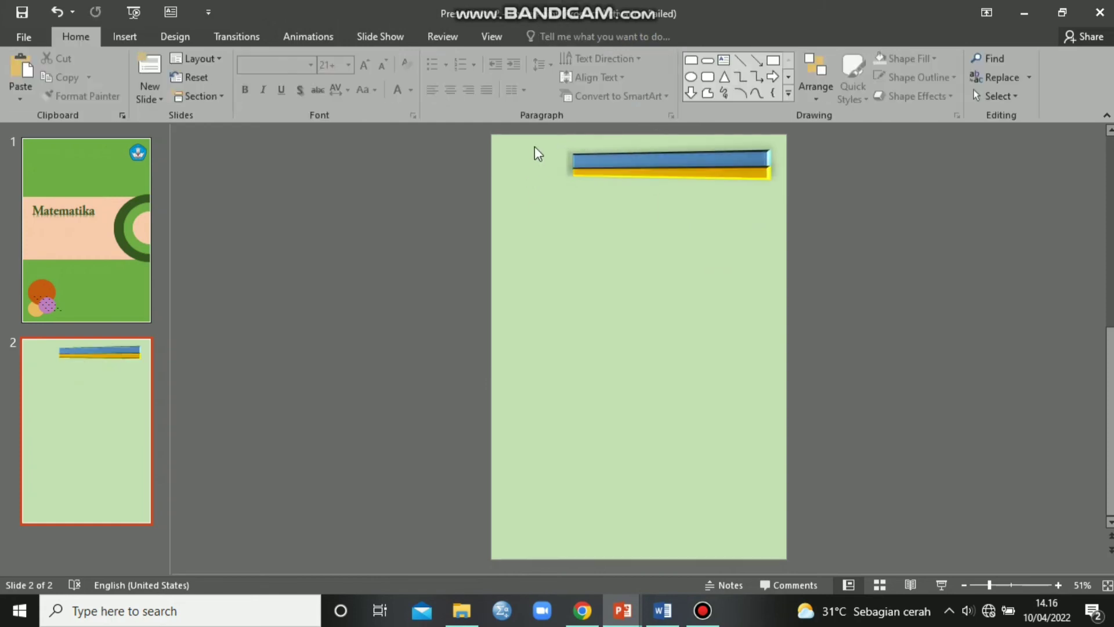
Step: Group the blue and gold bars and place a copy of the group at the lower left of the page
left_click_drag(534, 145, 785, 203)
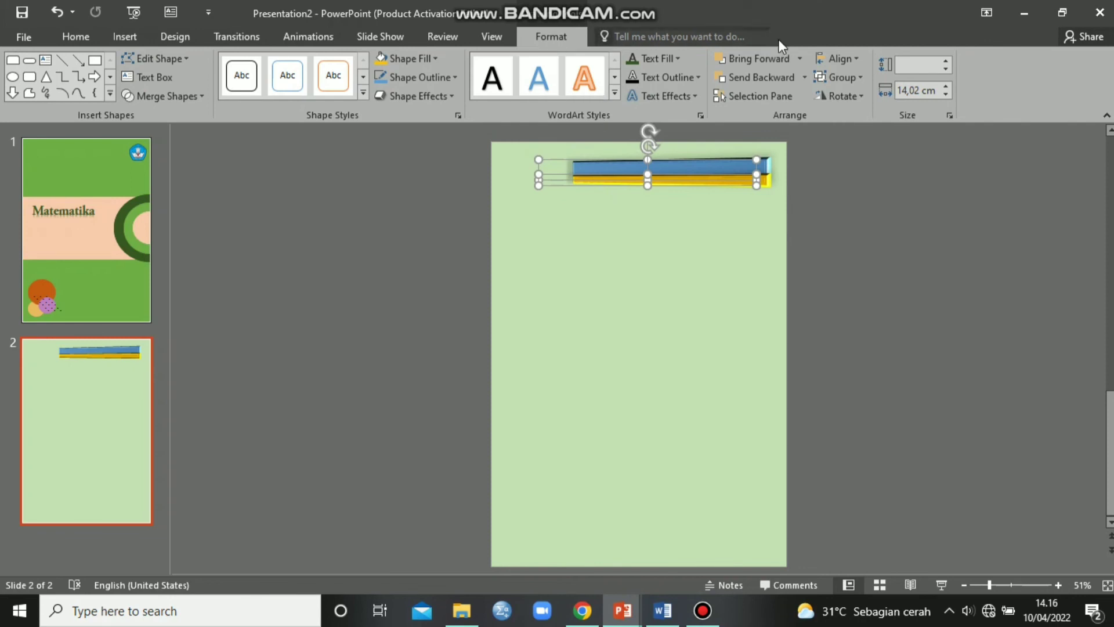
left_click(837, 77)
left_click(844, 93)
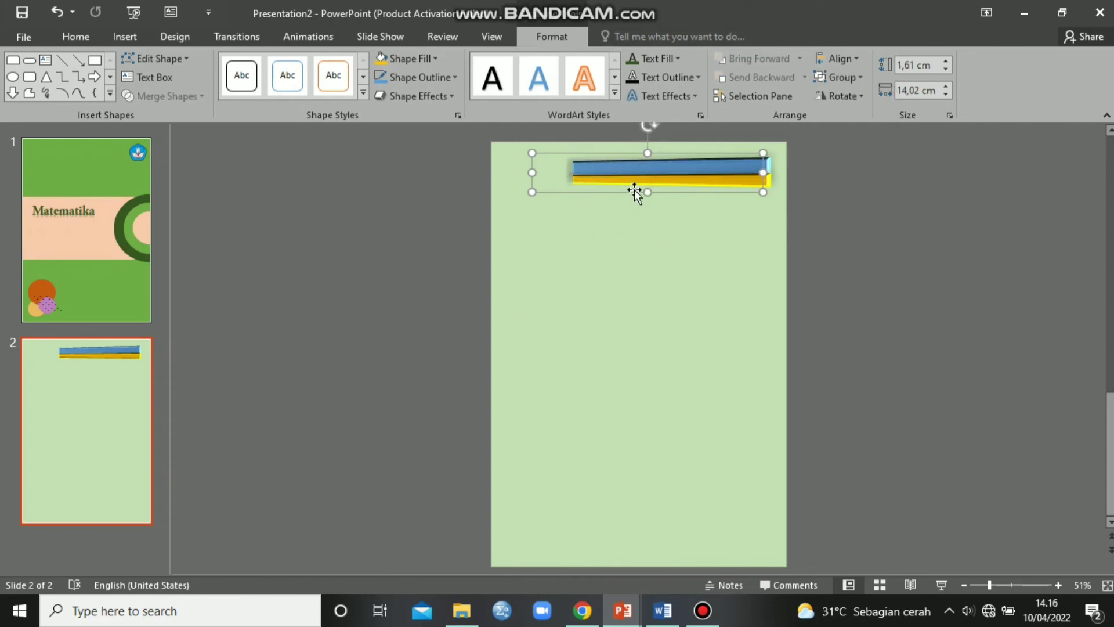
key("ctrl+v")
left_click_drag(616, 184, 550, 537)
left_click(688, 378)
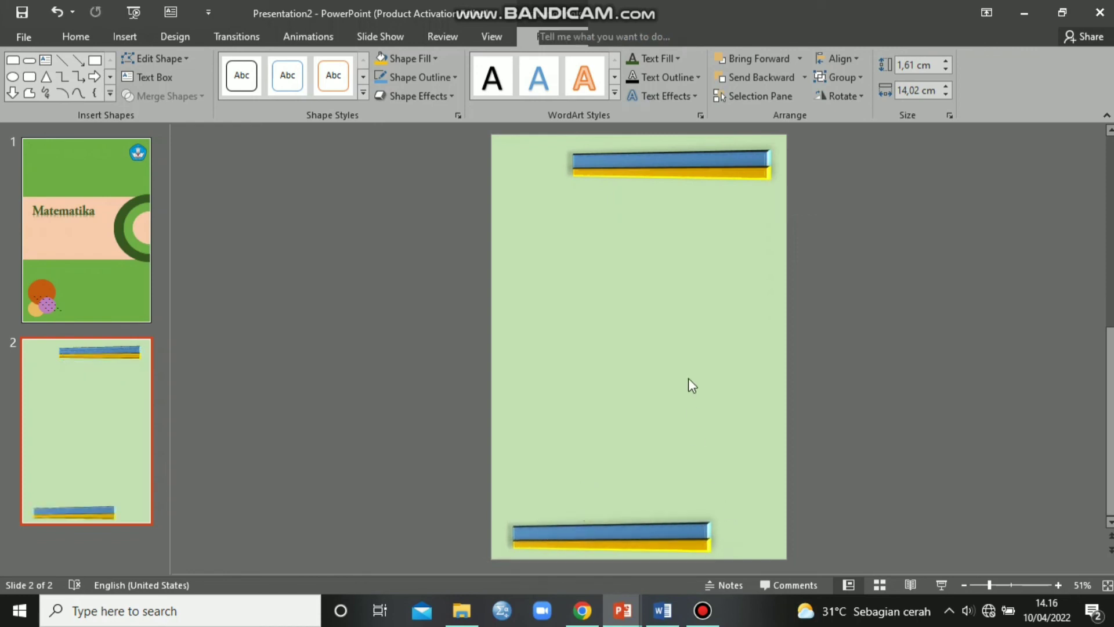
Step: Rotate the lower bar group upside down at the bottom of the page and nudge the upper group slightly toward its corner
left_click(607, 548)
left_click_drag(587, 485, 633, 544)
left_click_drag(593, 474, 609, 333)
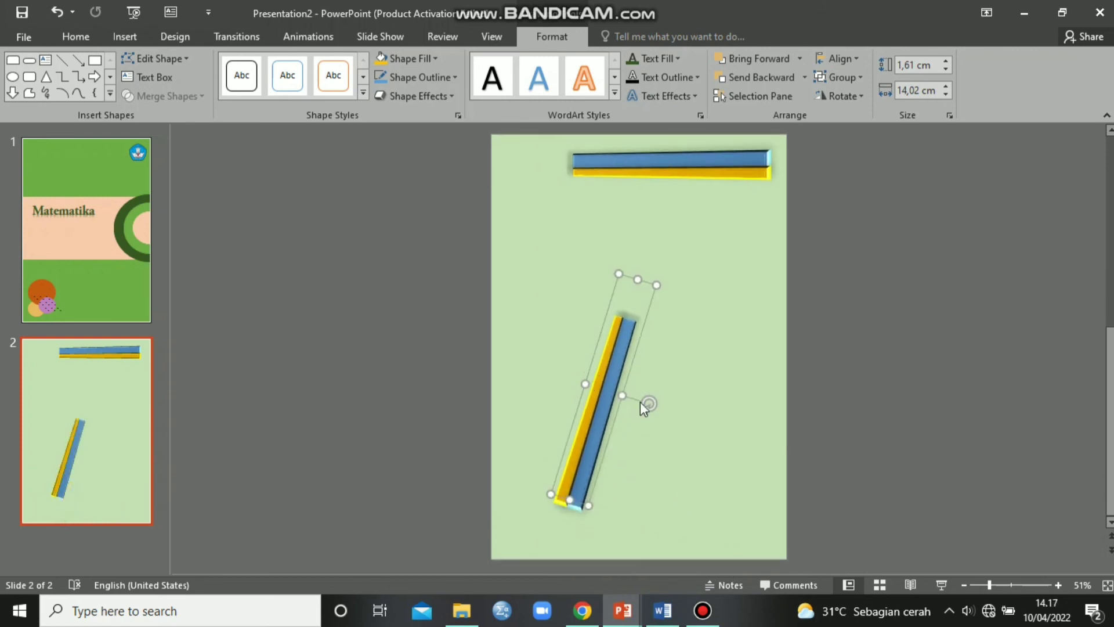
left_click_drag(651, 403, 602, 511)
left_click_drag(608, 388, 638, 529)
left_click(685, 283)
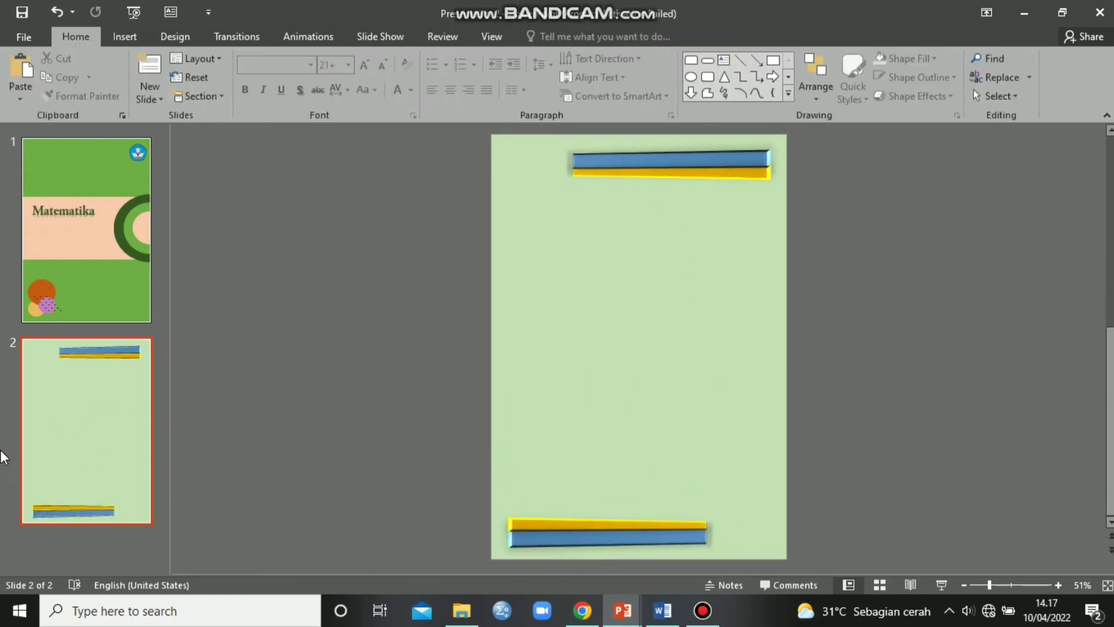
left_click_drag(721, 161, 724, 158)
left_click(768, 294)
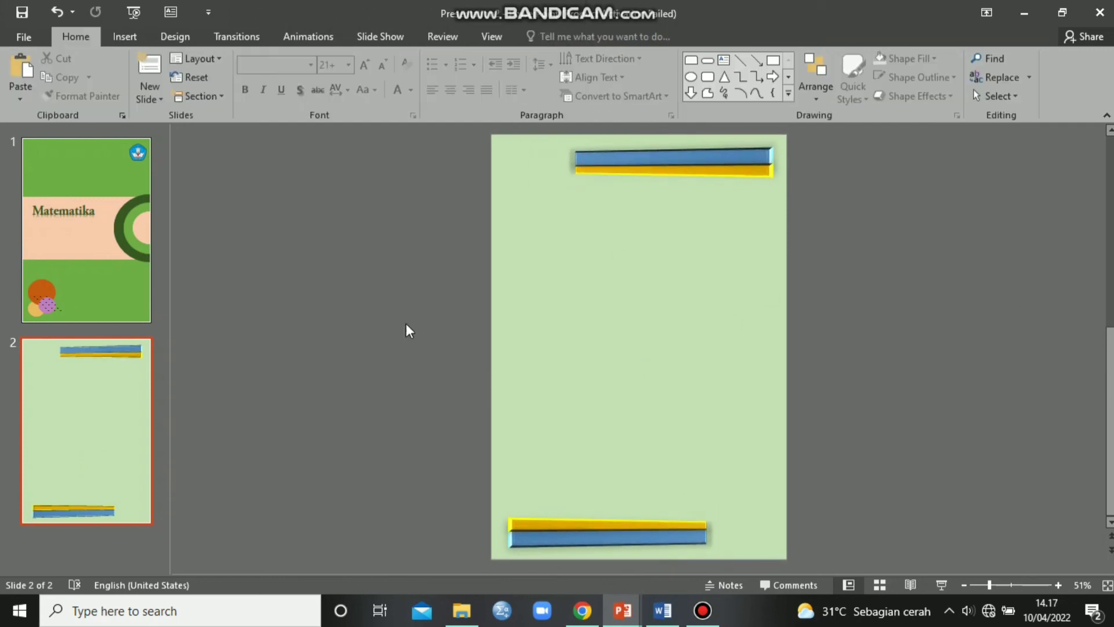
Step: Draw a rounded rectangle about 12.2 cm high and 14.8 cm wide in the middle of the page between the two bar groups
left_click(125, 36)
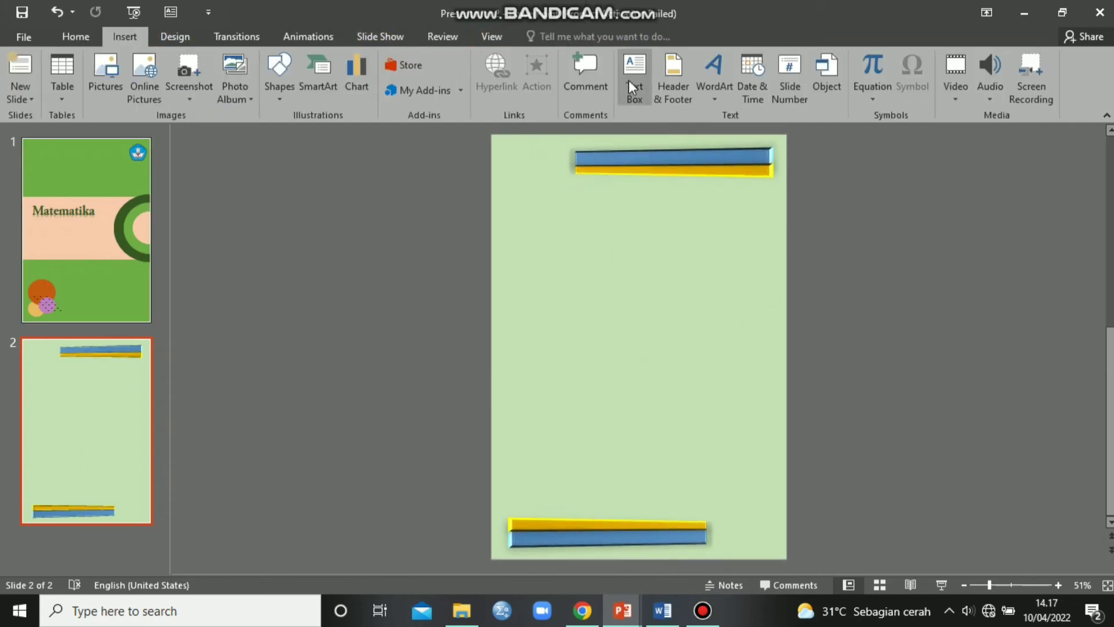
left_click(279, 78)
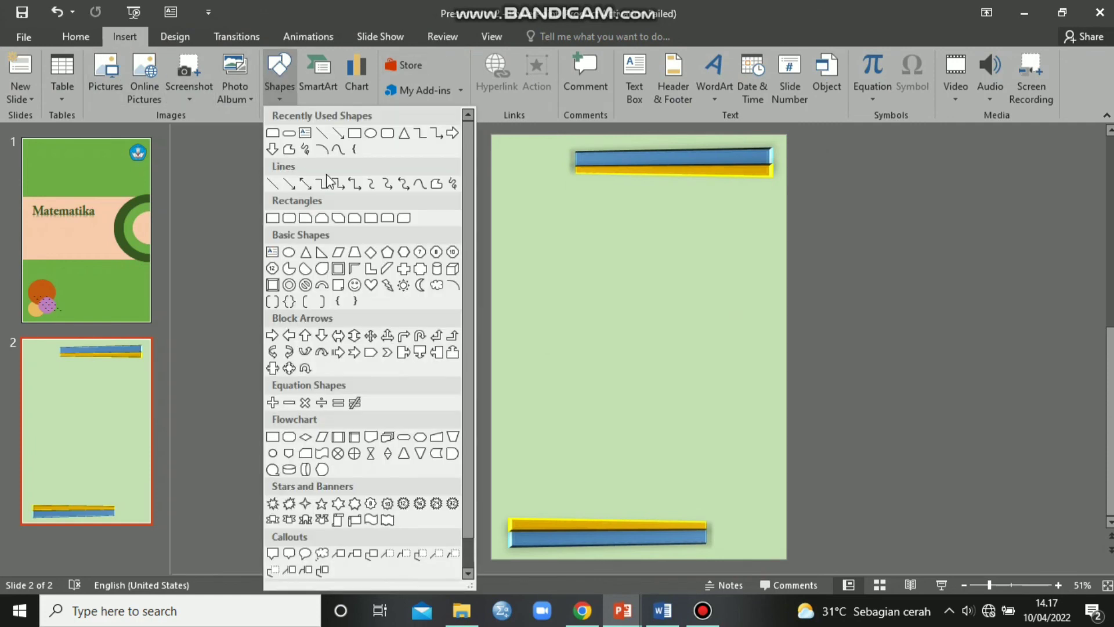
left_click(289, 218)
left_click_drag(612, 348, 786, 458)
left_click_drag(686, 385, 642, 401)
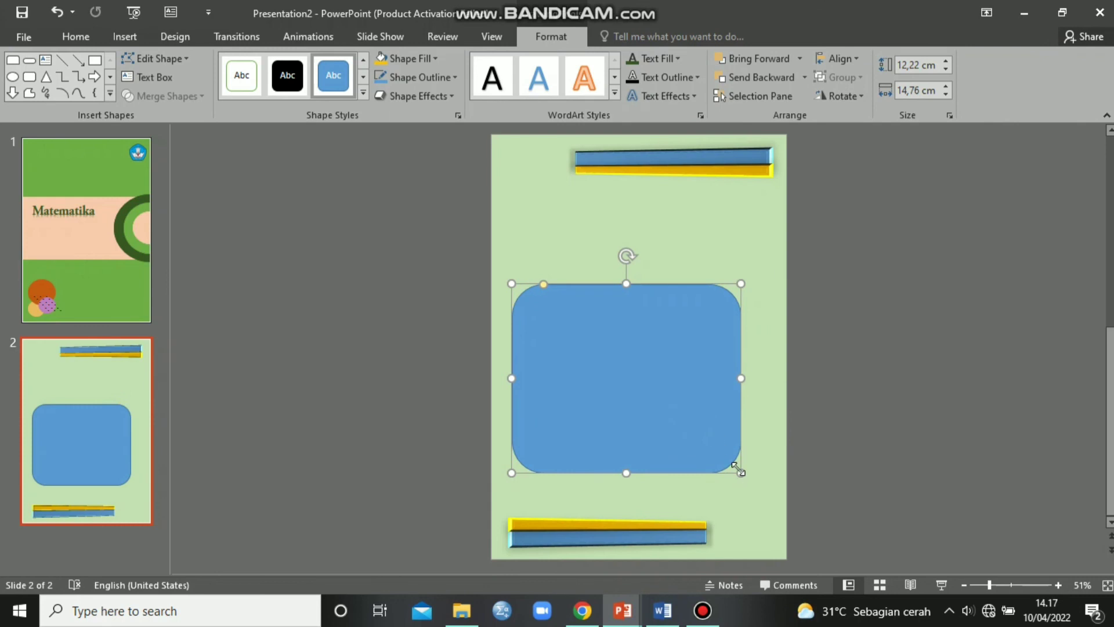
Step: Enlarge the rounded rectangle to about 14.7 cm high and 15.3 cm wide and centre it between the two bar groups
left_click_drag(738, 468, 749, 492)
left_click_drag(631, 284, 642, 265)
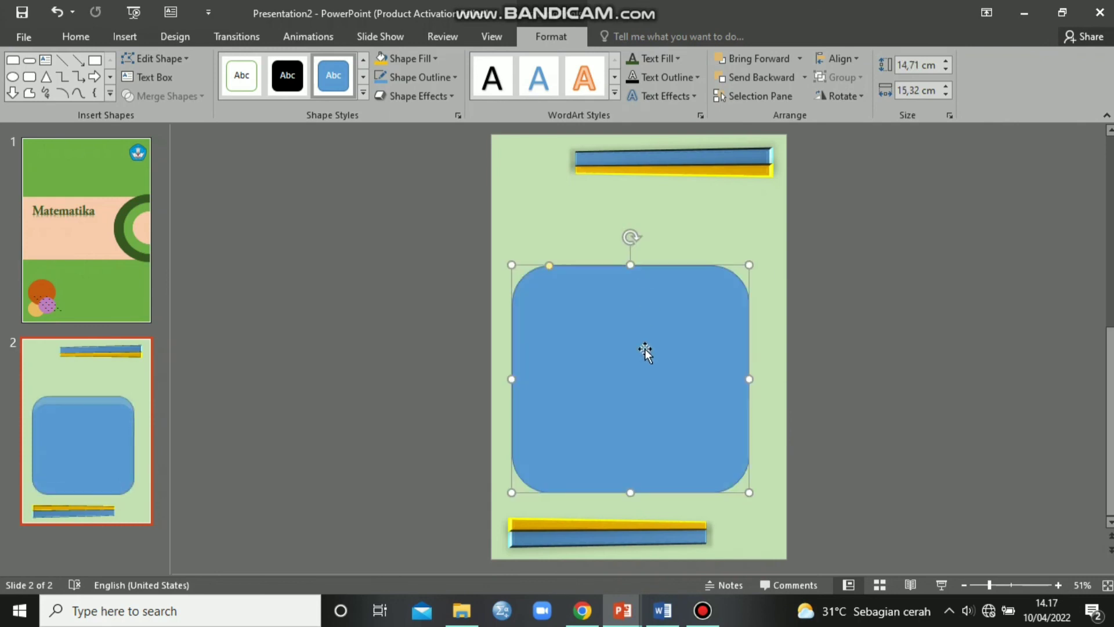
left_click_drag(646, 348, 652, 346)
left_click(856, 247)
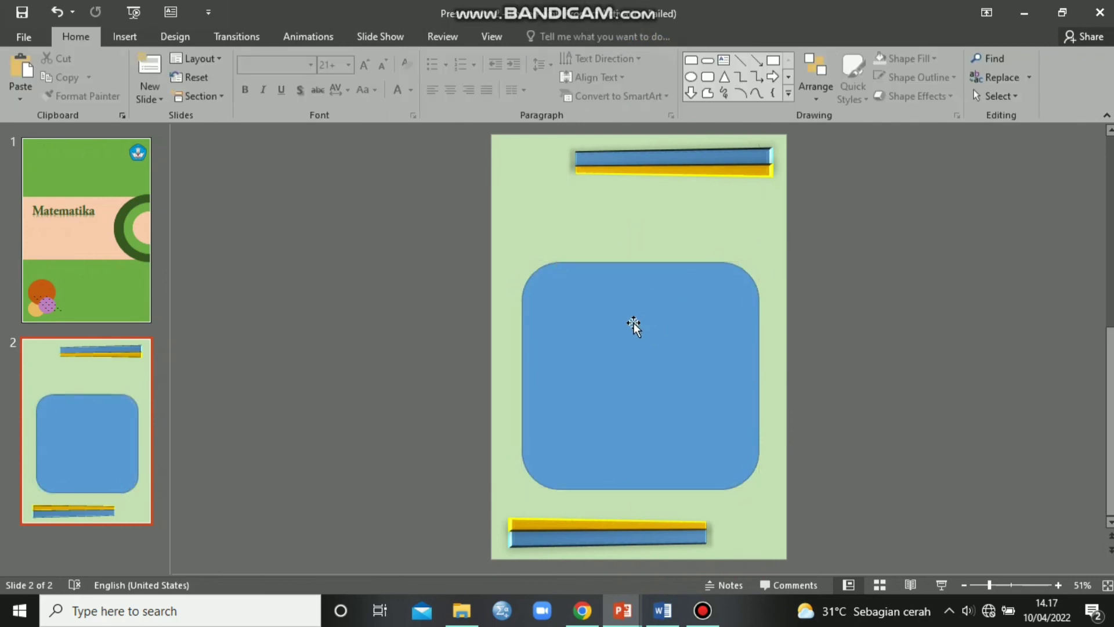
Step: Apply the theme shape style with white fill and green outline to the rounded rectangle
left_click(633, 322)
left_click(369, 96)
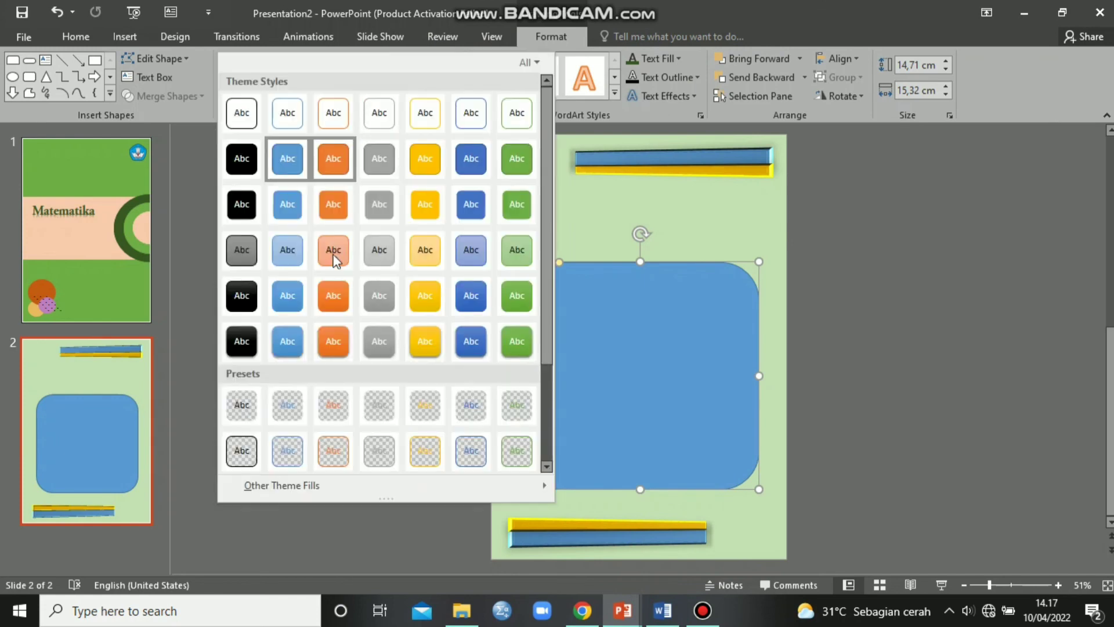
left_click(516, 119)
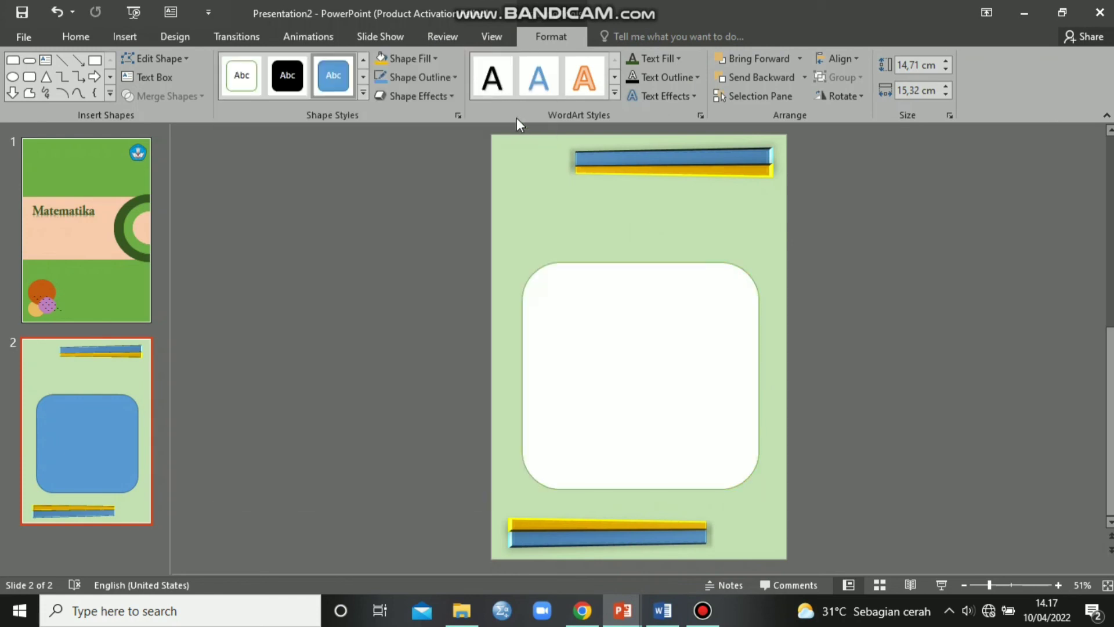
left_click(807, 335)
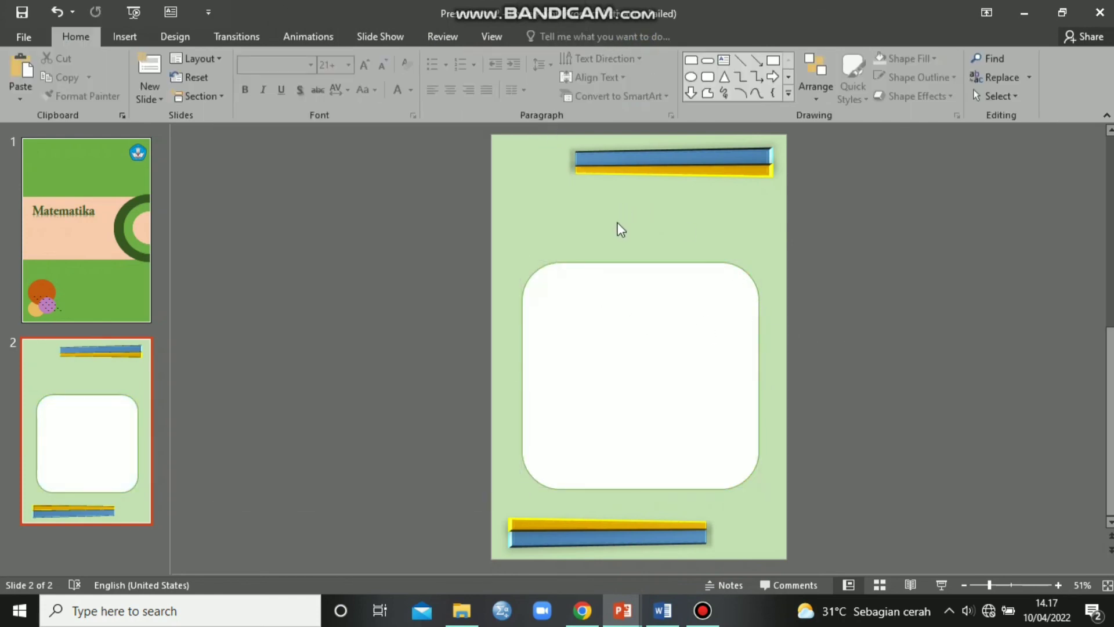
Step: Add a text box reading "Kata Pengantar" above the white rounded rectangle
left_click(128, 44)
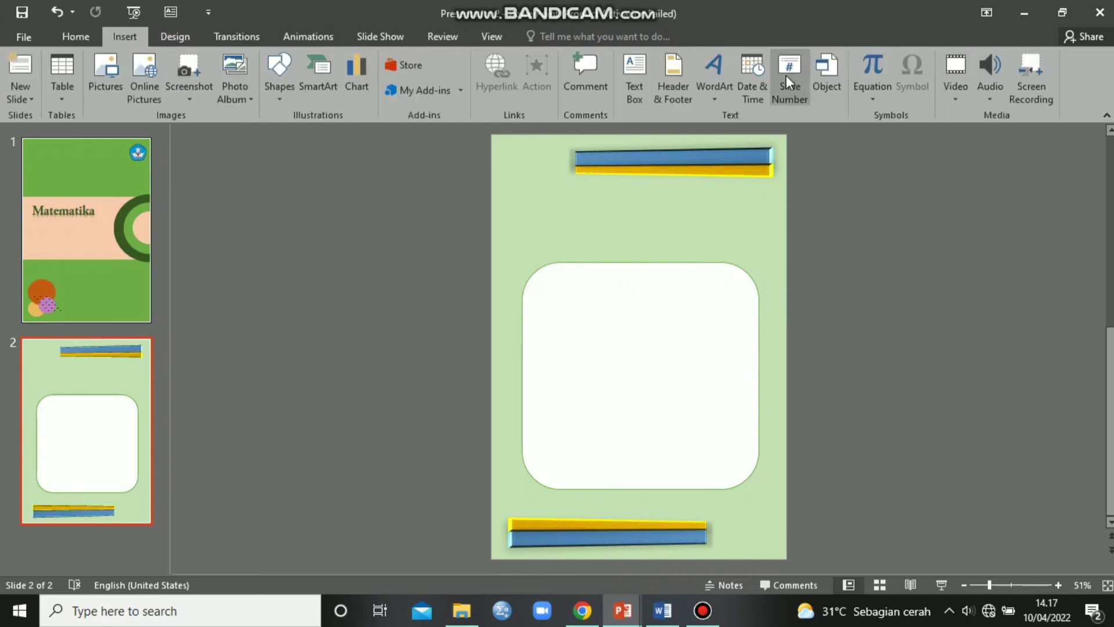
left_click(634, 82)
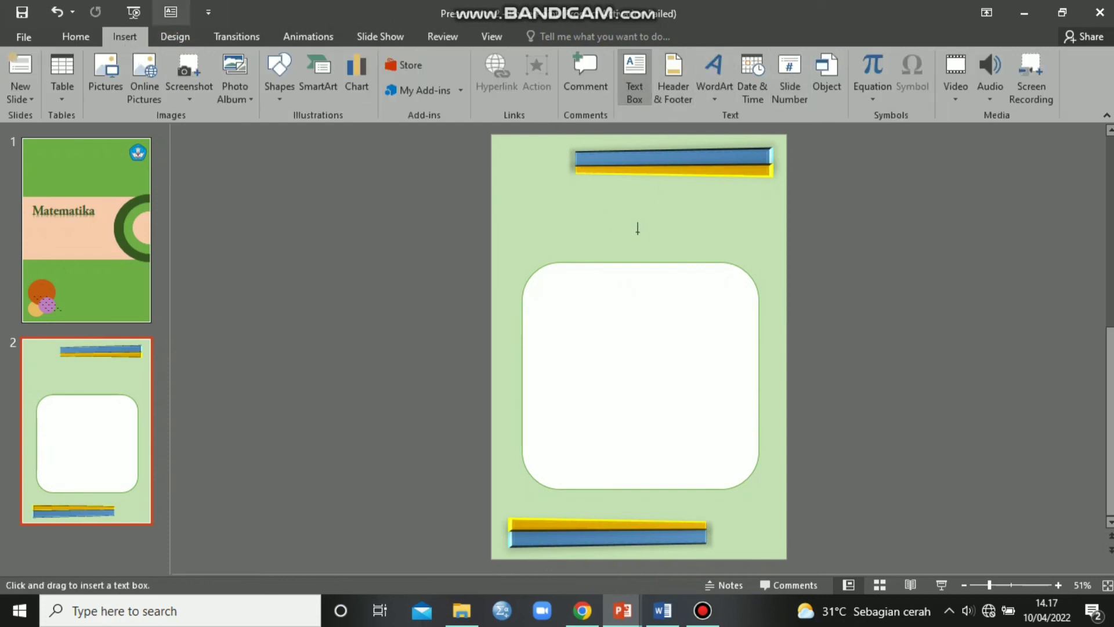
left_click(638, 230)
type("K")
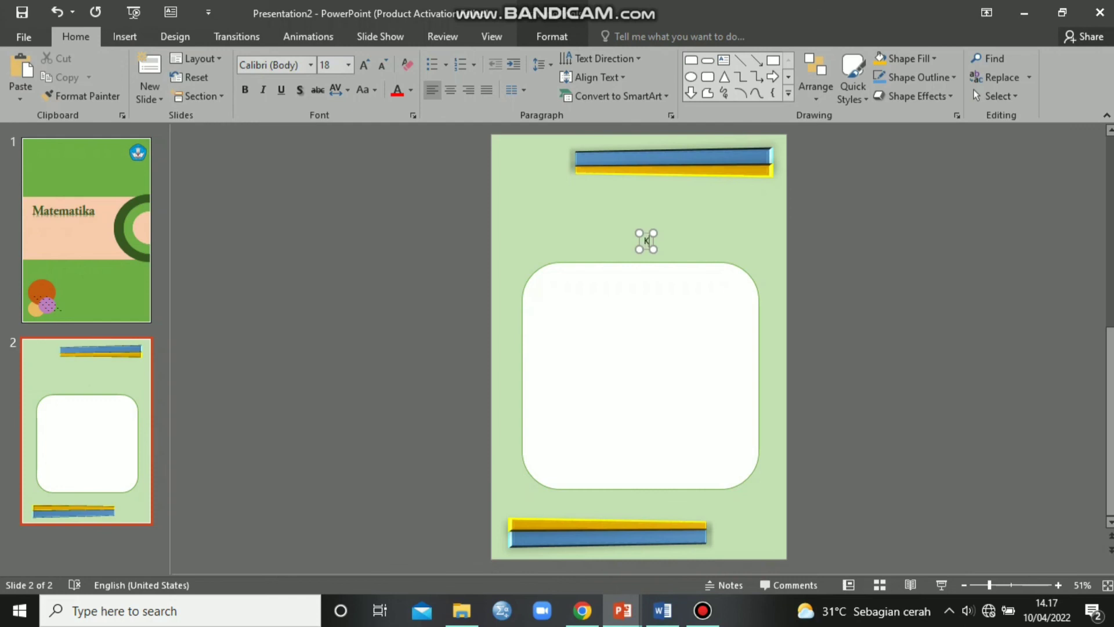
type("ata Pen")
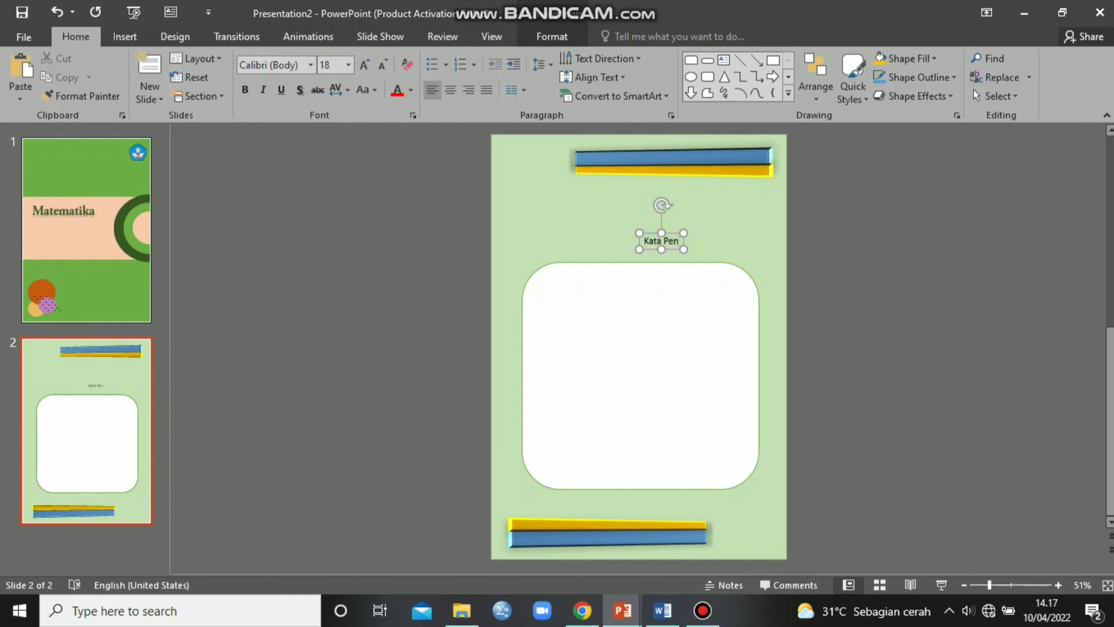
type("gantar")
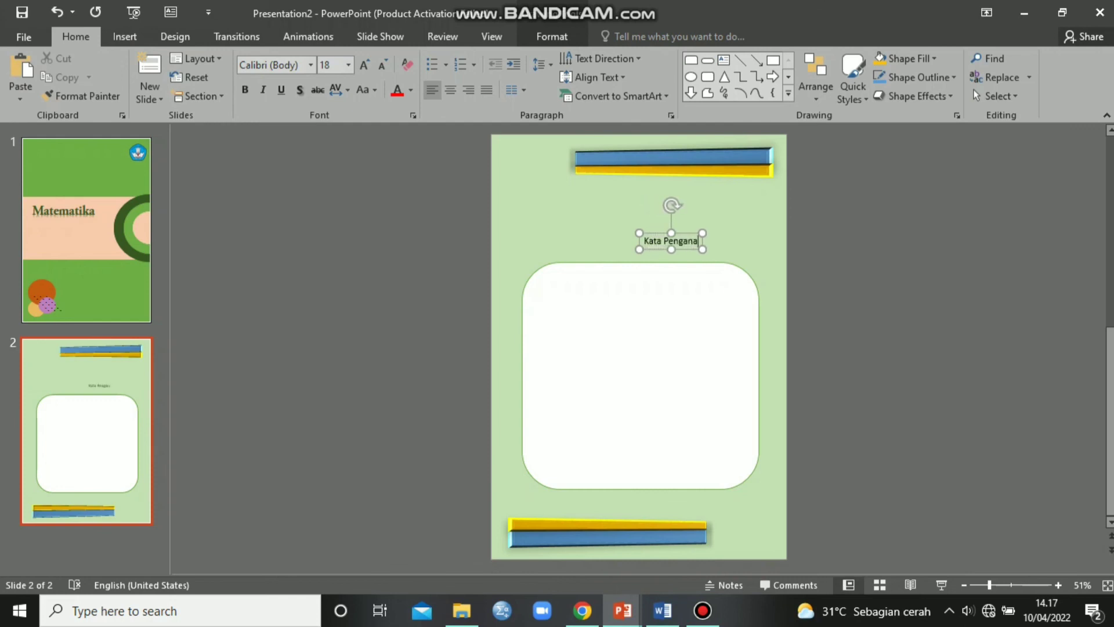